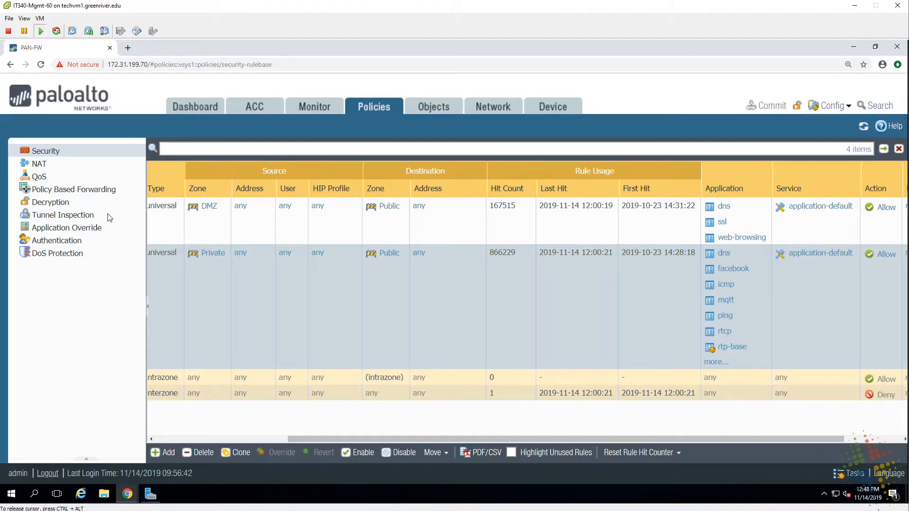
# - In Management General Settings, replace domain IT340.lab with group60.it340.local and save
pyautogui.click(568, 116)
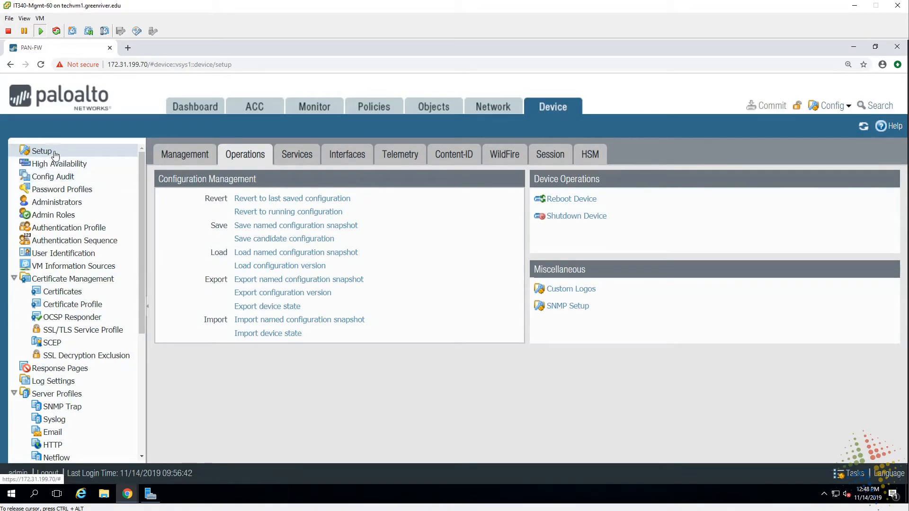
pyautogui.click(192, 159)
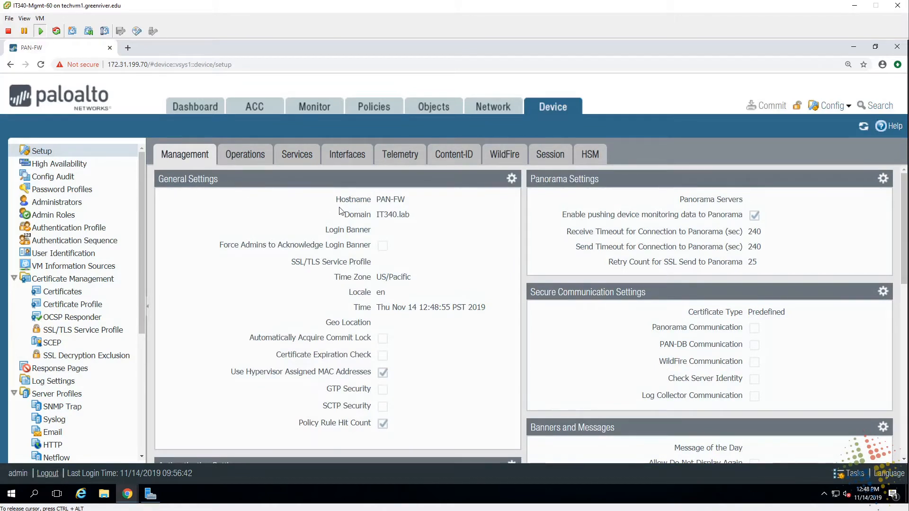
pyautogui.doubleClick(385, 215)
pyautogui.click(512, 180)
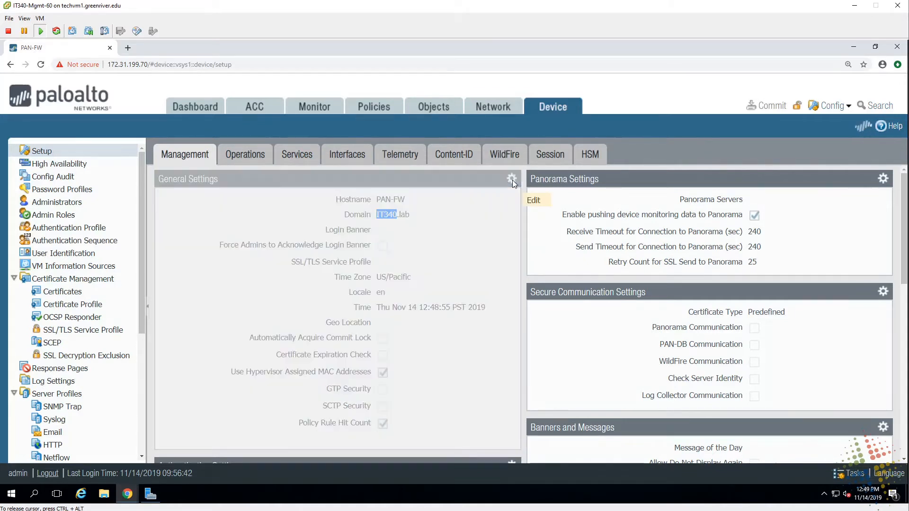
pyautogui.press('Tab')
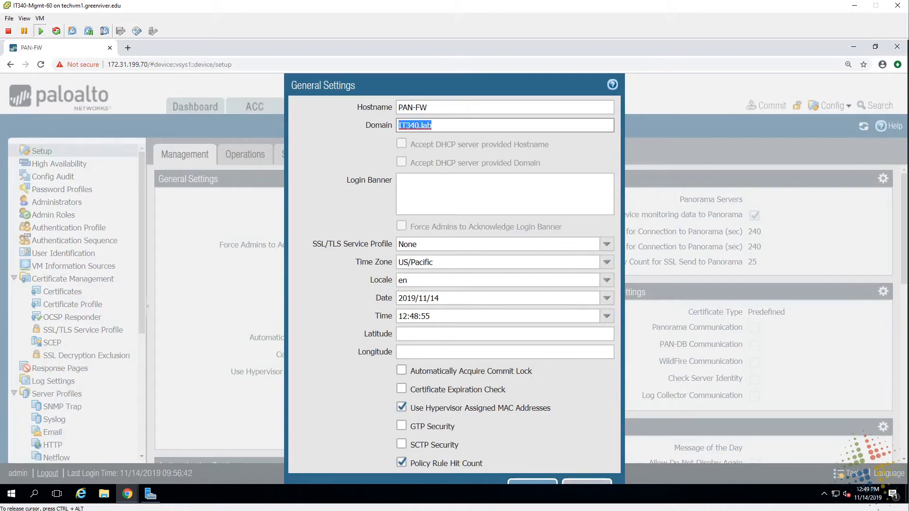
pyautogui.write('group60.it340.local')
pyautogui.click(546, 485)
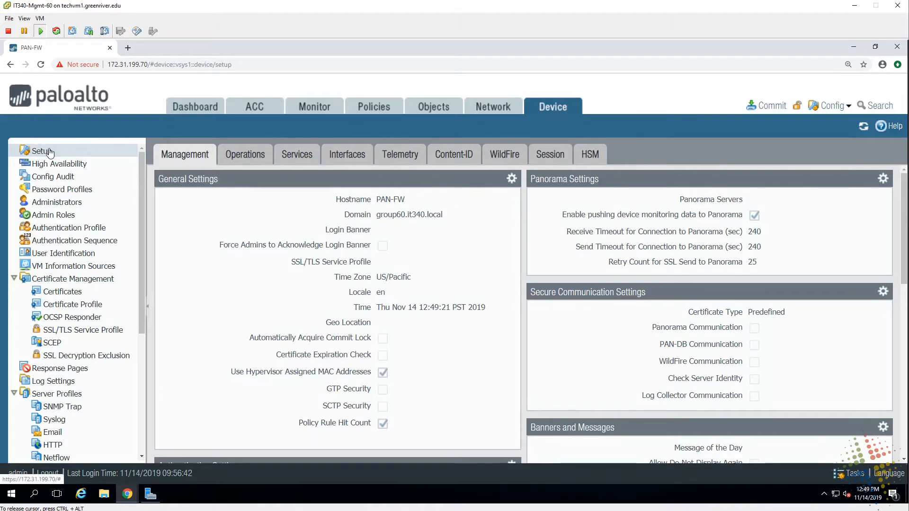
# - On the Services tab, switch Service Route Configuration to customized per-service routes
pyautogui.click(294, 161)
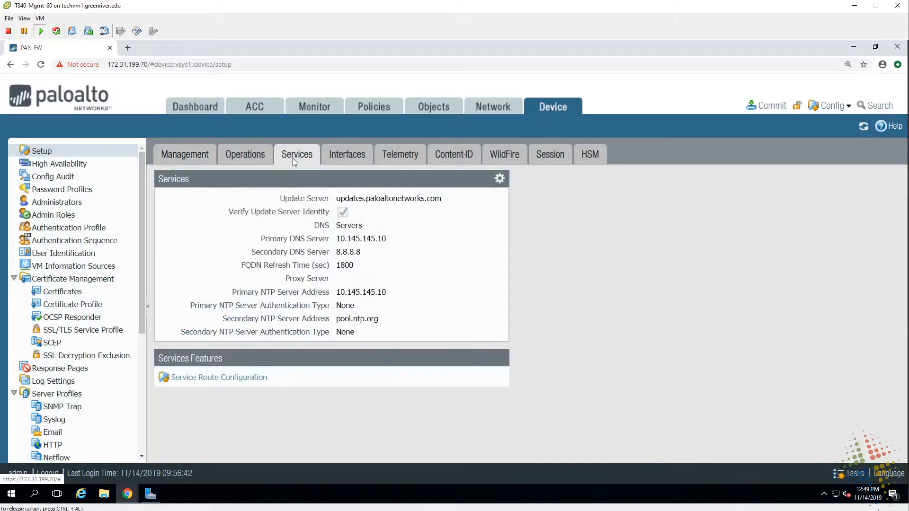
pyautogui.click(211, 381)
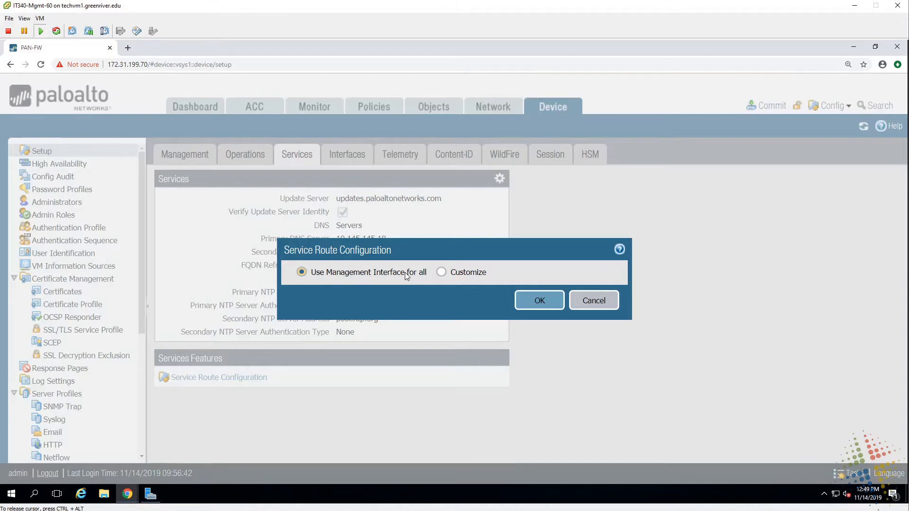
pyautogui.click(441, 272)
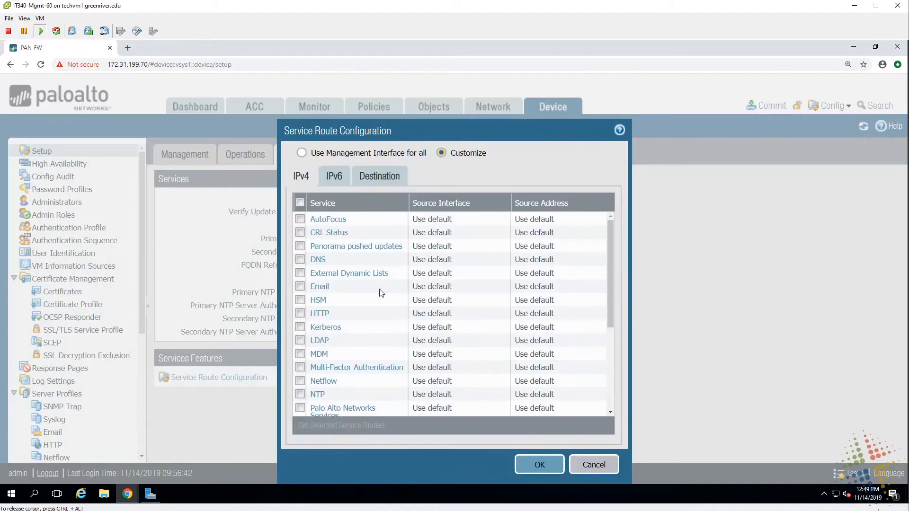
pyautogui.click(602, 233)
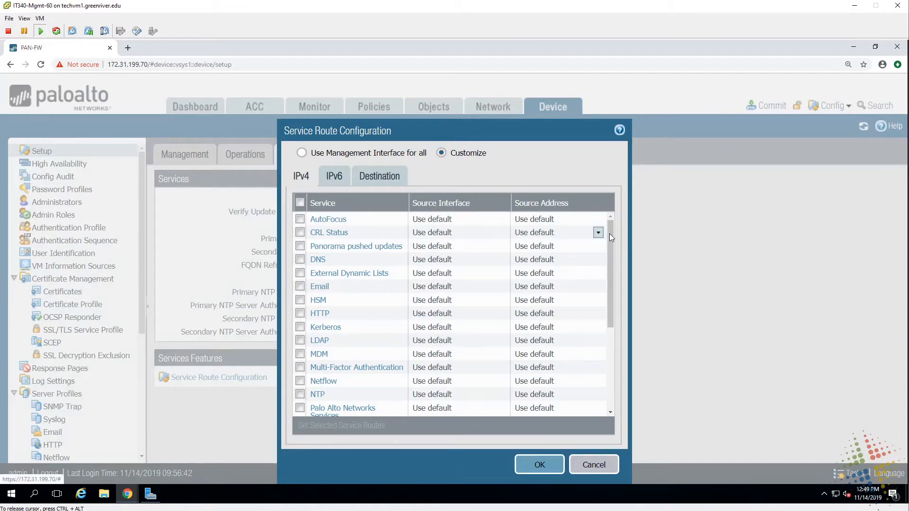
pyautogui.press('Tab')
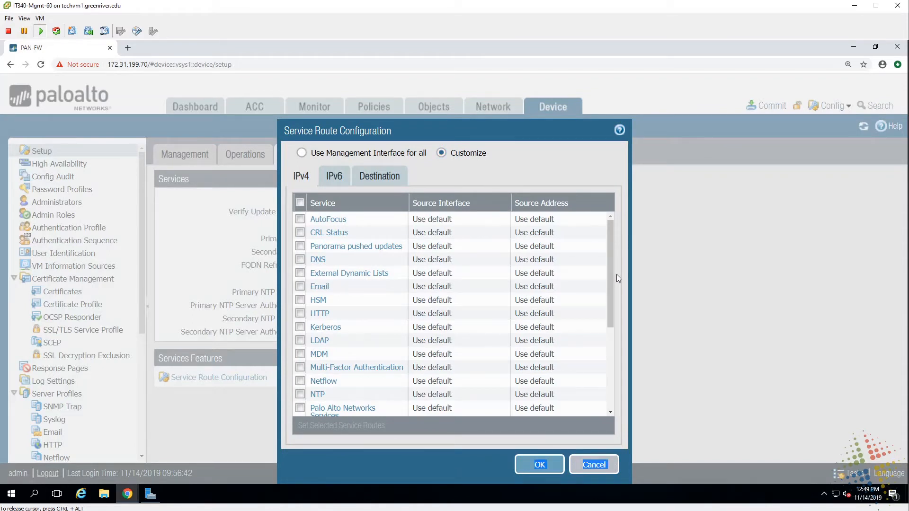
pyautogui.click(612, 334)
pyautogui.moveTo(610, 341); pyautogui.dragTo(609, 290)
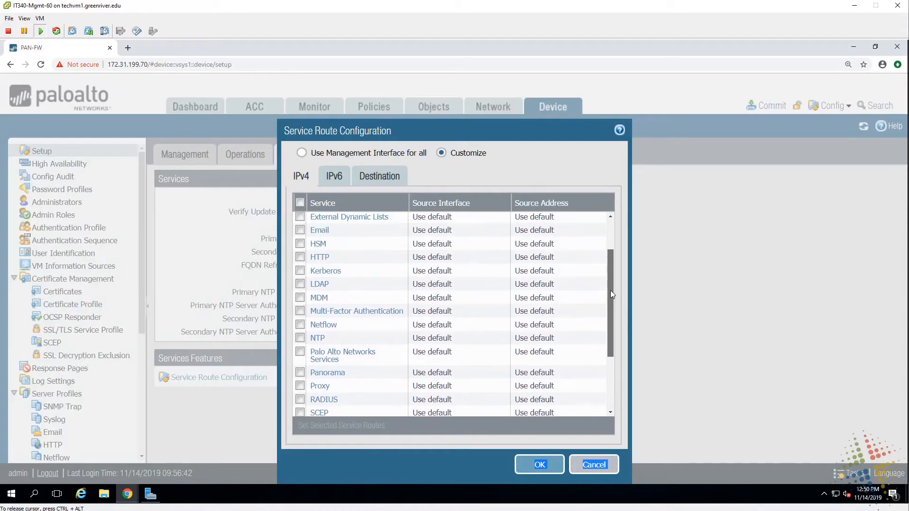
# - Route LDAP service traffic from ethernet1/1 with source address PaloAltoPrivate
pyautogui.click(320, 284)
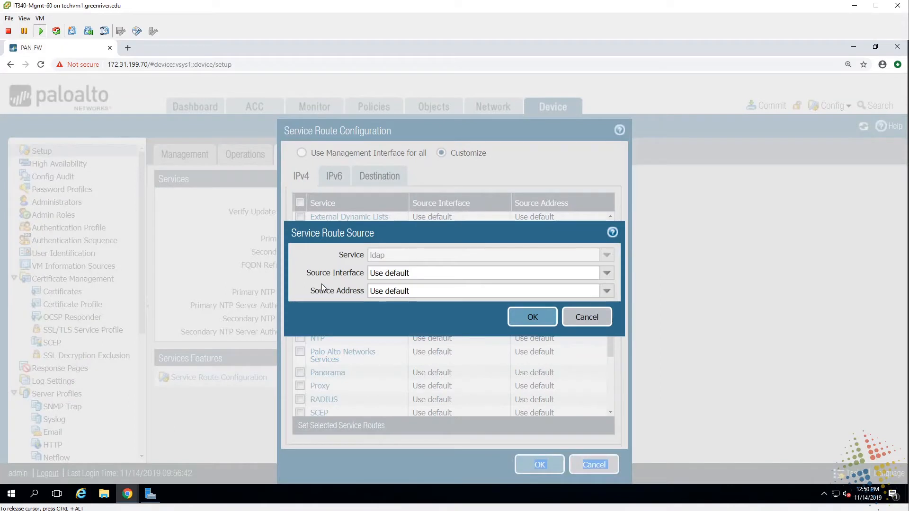
pyautogui.click(606, 273)
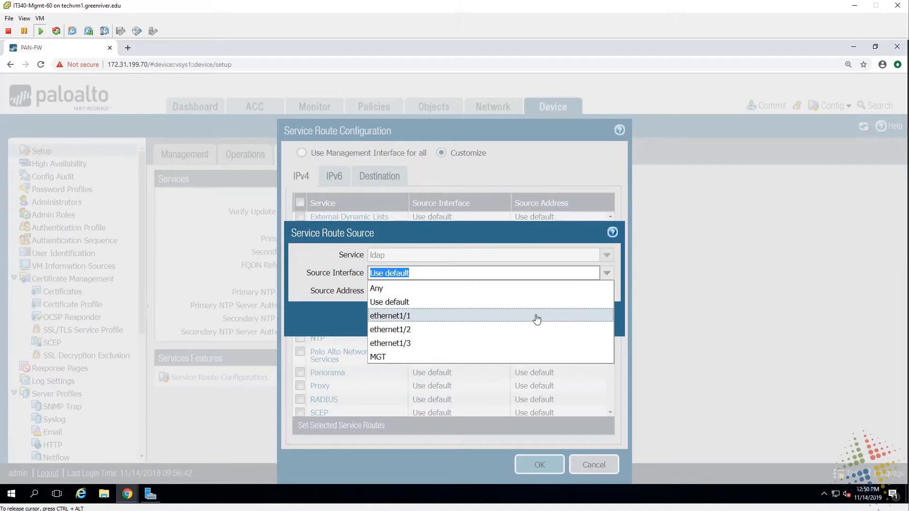
pyautogui.click(405, 316)
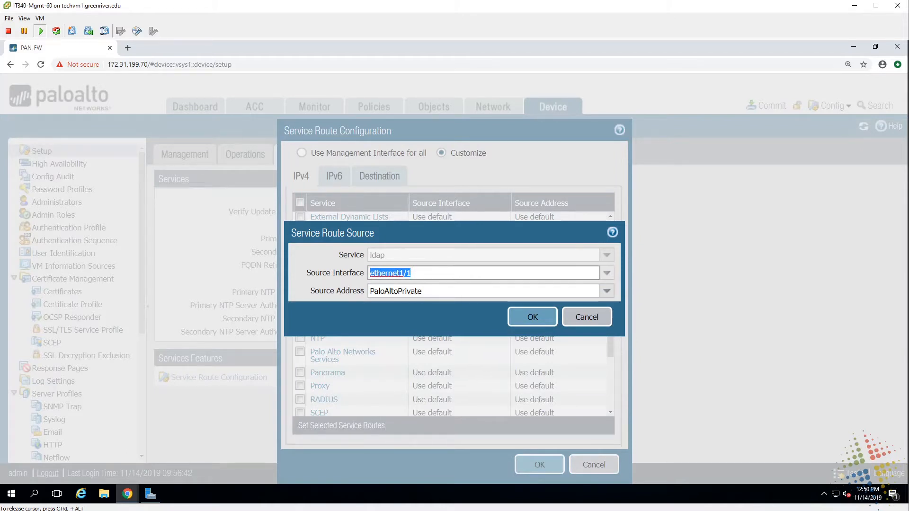
pyautogui.click(531, 316)
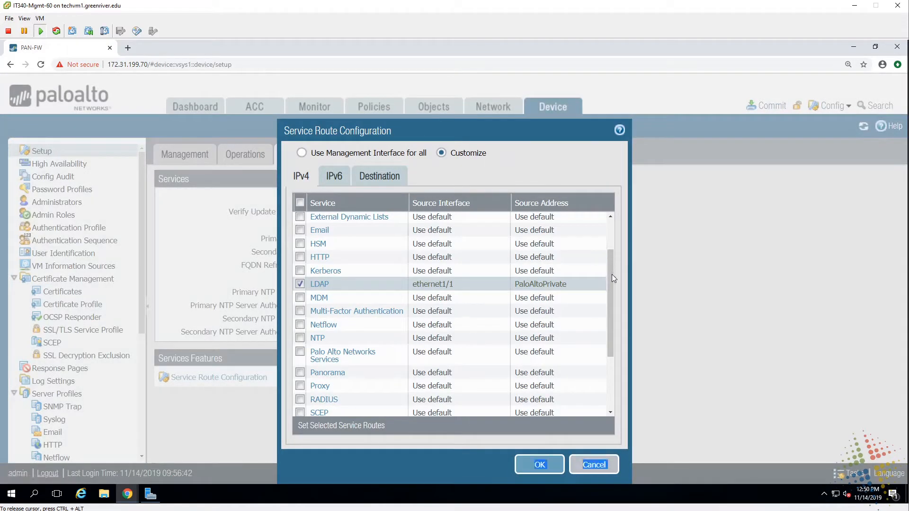
# - Route UID Agent traffic from ethernet1/1 / PaloAltoPrivate and save the service routes
pyautogui.scroll(-3, 610, 365)
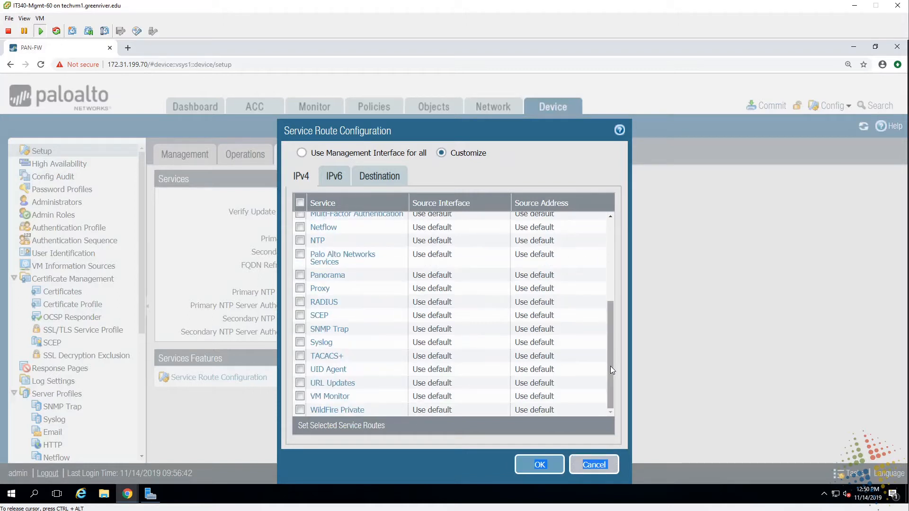
pyautogui.click(333, 374)
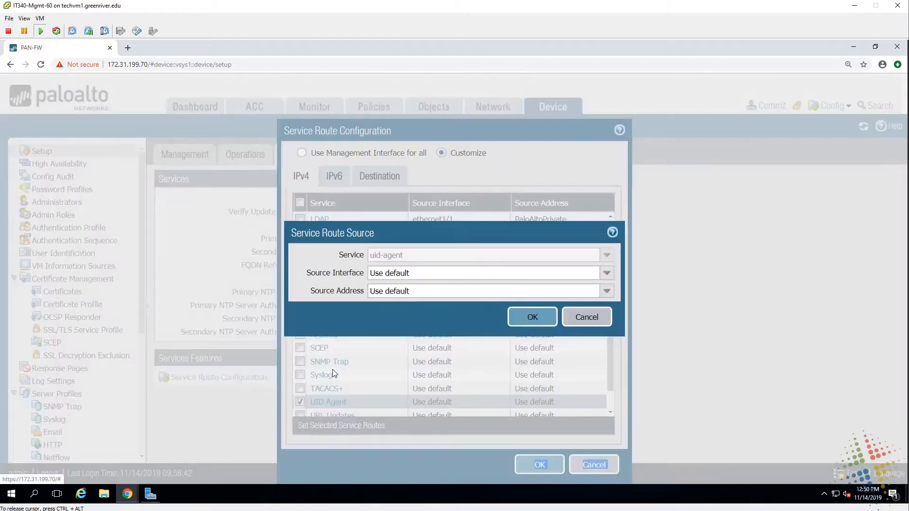
pyautogui.click(606, 273)
pyautogui.click(427, 316)
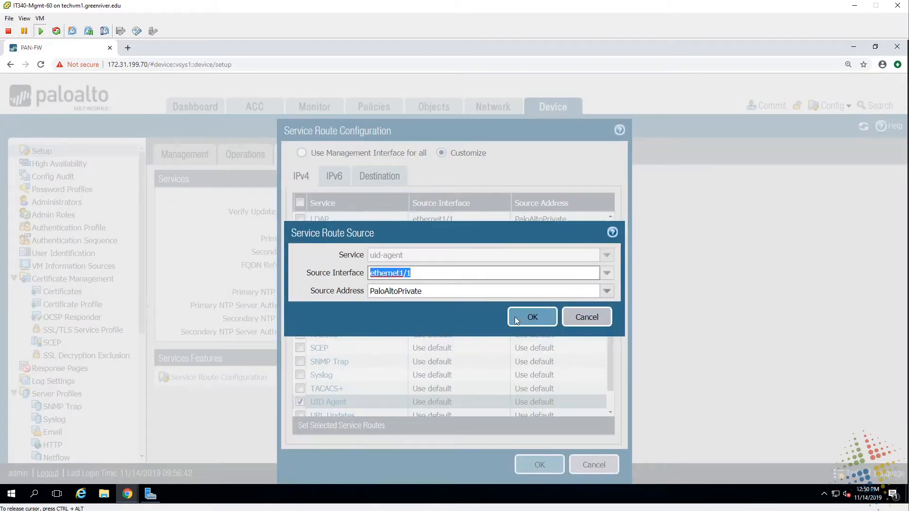
pyautogui.click(527, 318)
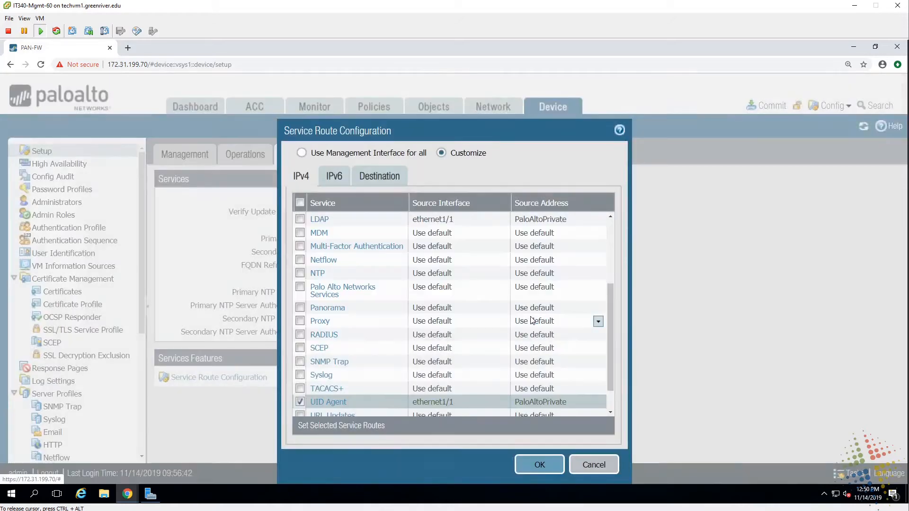
pyautogui.click(539, 468)
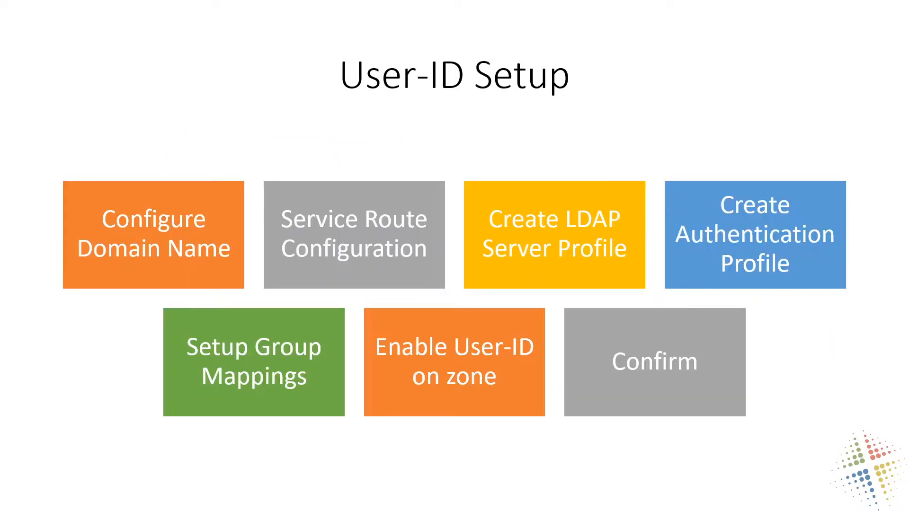
# - Draw checkmarks on Configure Domain Name and Service Route Configuration, plus an arrow to Create LDAP Server Profile
pyautogui.moveTo(220, 224); pyautogui.dragTo(246, 177)
pyautogui.moveTo(428, 222); pyautogui.dragTo(456, 184)
pyautogui.moveTo(554, 133)
pyautogui.mouseDown()
pyautogui.moveTo(554, 210)
pyautogui.moveTo(572, 182)
pyautogui.mouseUp()
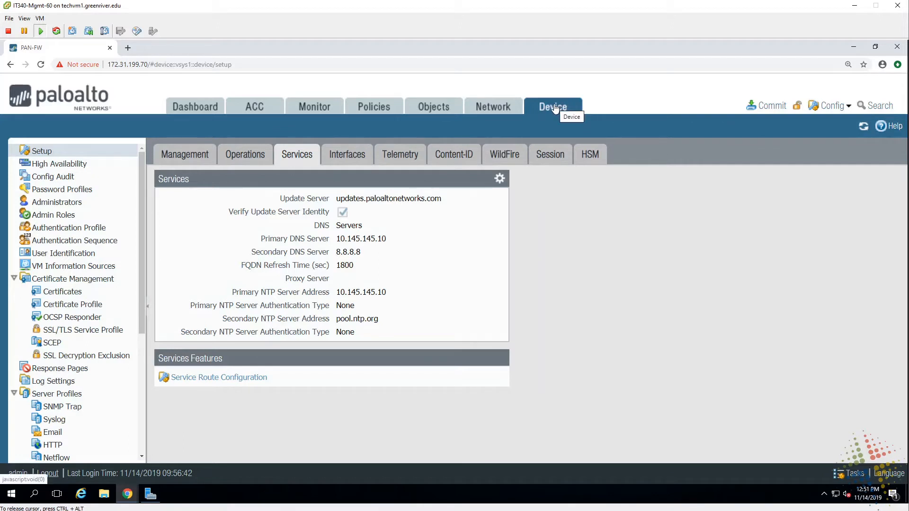
# - Create a new LDAP server profile named Group60
pyautogui.click(15, 279)
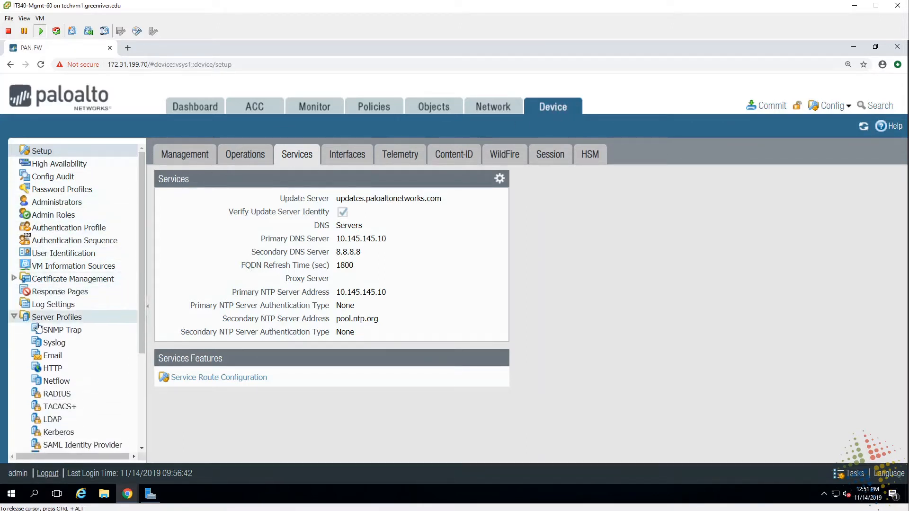
pyautogui.click(53, 419)
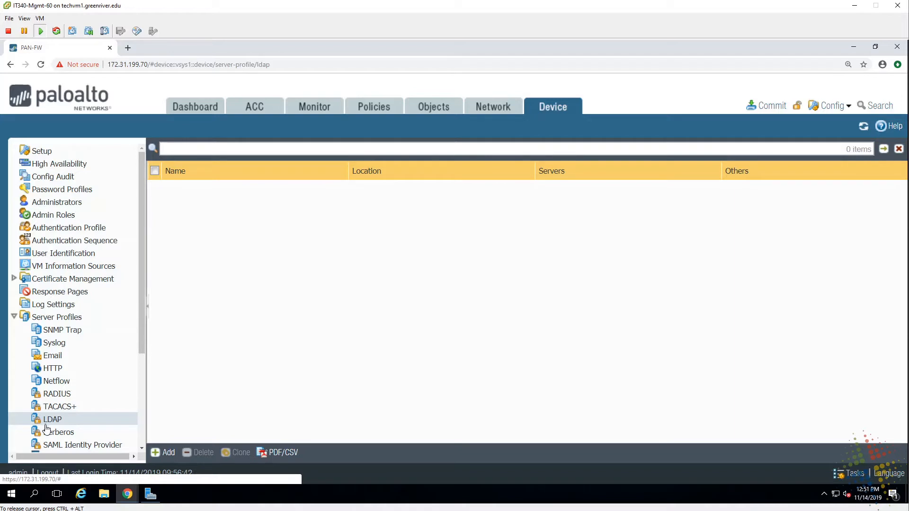
pyautogui.click(166, 453)
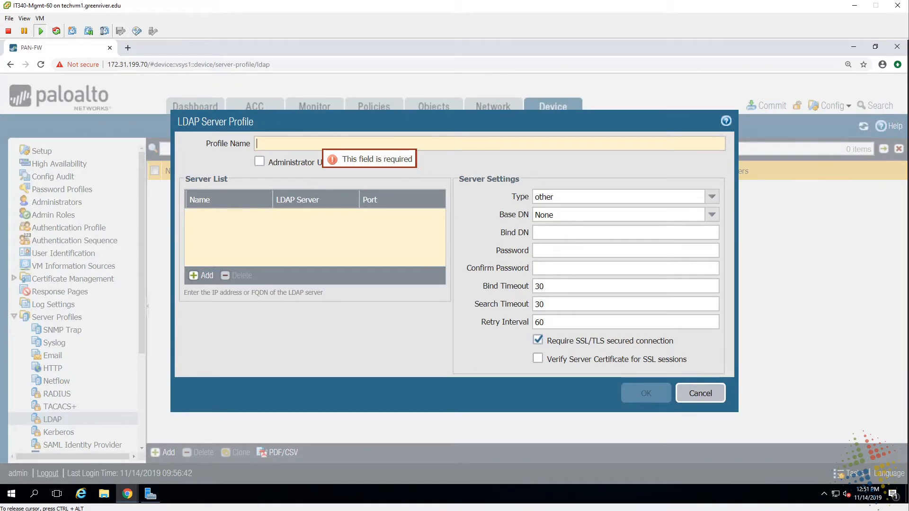
pyautogui.write('Group60')
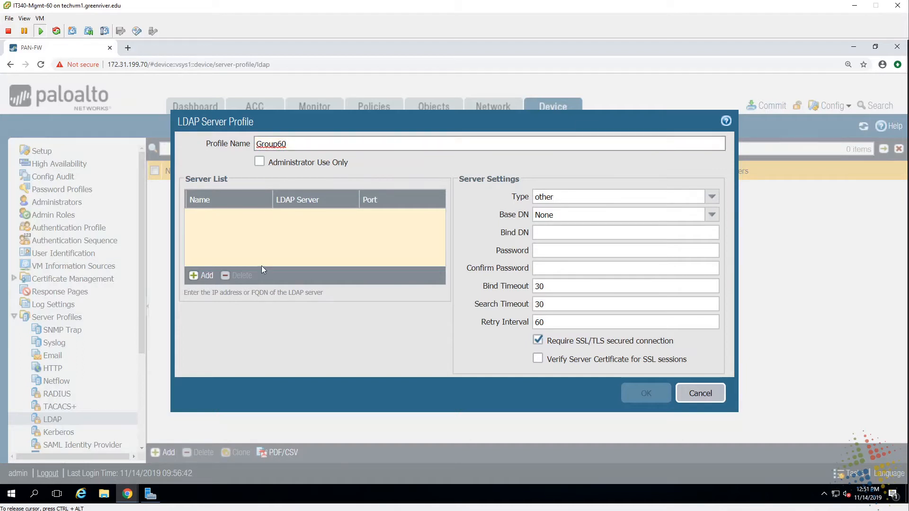
# - Add server DC1 with address 10.1.0.100 to the Group60 profile
pyautogui.click(202, 276)
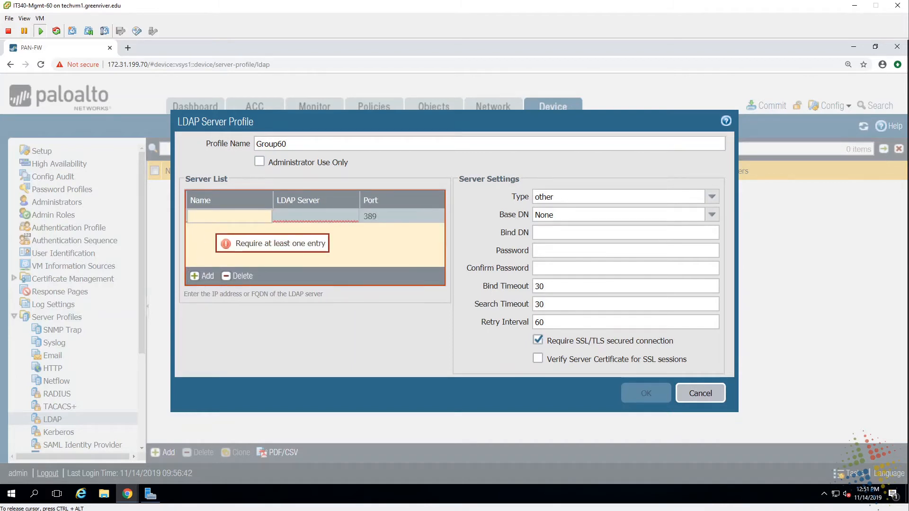
pyautogui.write('DC1')
pyautogui.press('Tab')
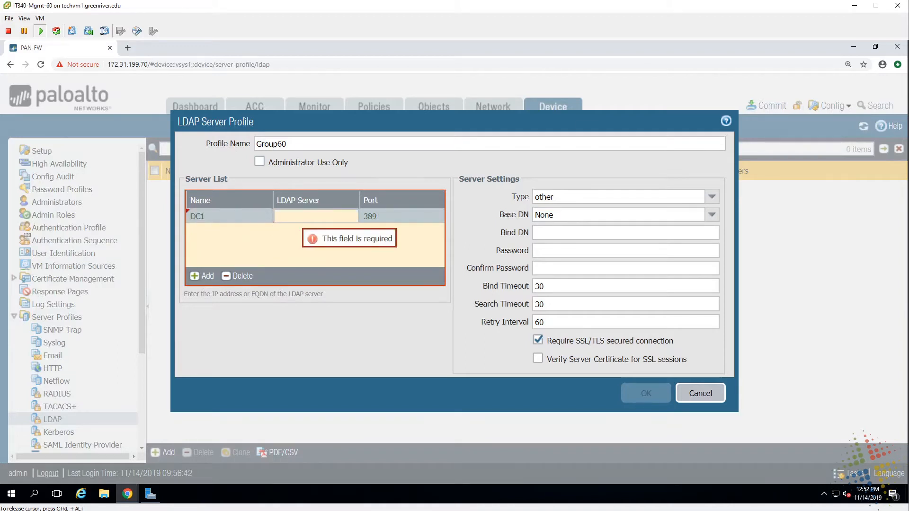
pyautogui.write('10')
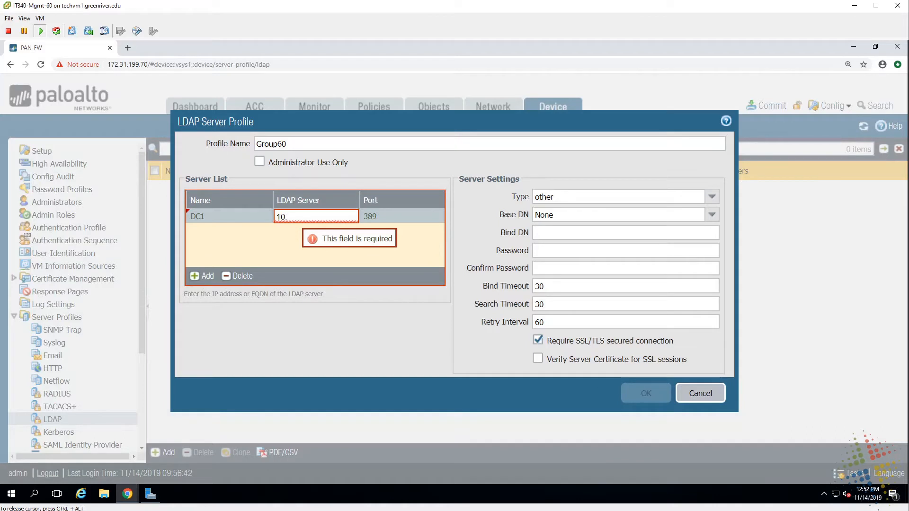
pyautogui.write('.')
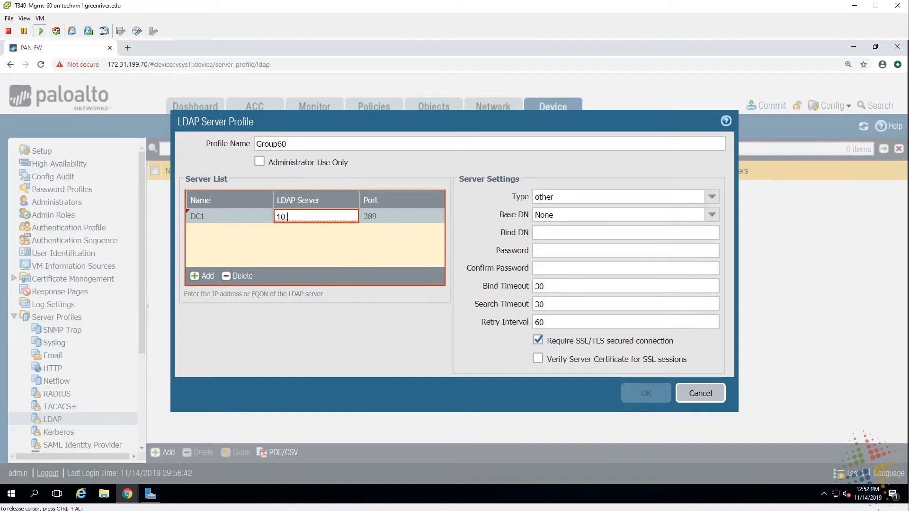
pyautogui.write('1.0.1')
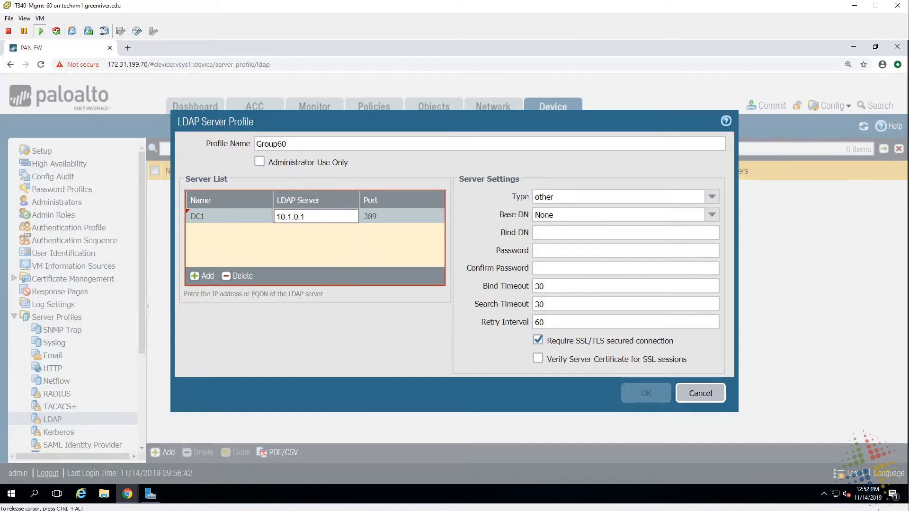
pyautogui.write('00')
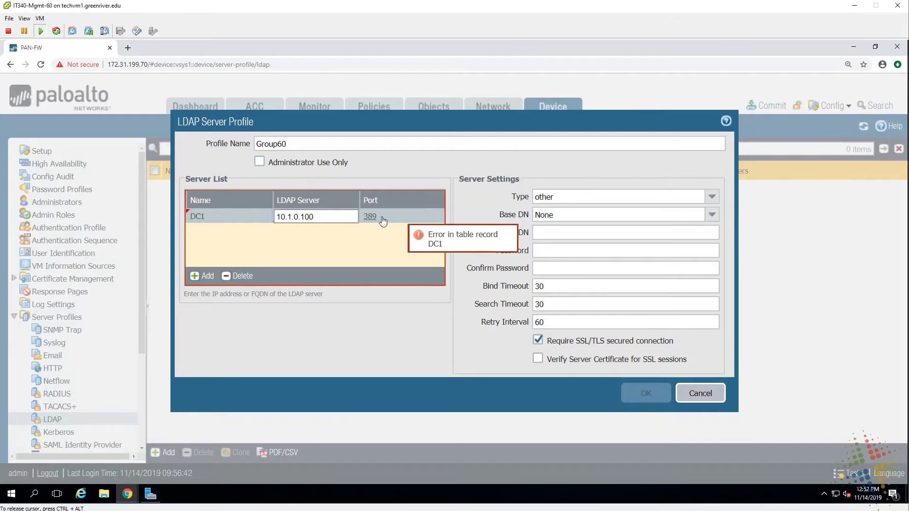
pyautogui.press('Return')
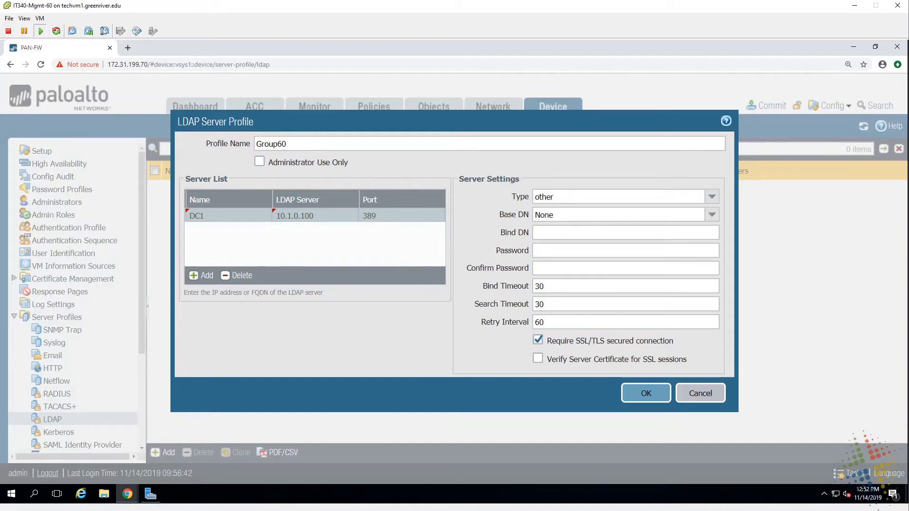
# - Annotate SSL port 636 versus port 389, clear the notes, and untick Require SSL/TLS secured connection
pyautogui.moveTo(379, 229)
pyautogui.mouseDown()
pyautogui.moveTo(375, 246)
pyautogui.moveTo(374, 237)
pyautogui.moveTo(406, 240)
pyautogui.mouseUp()
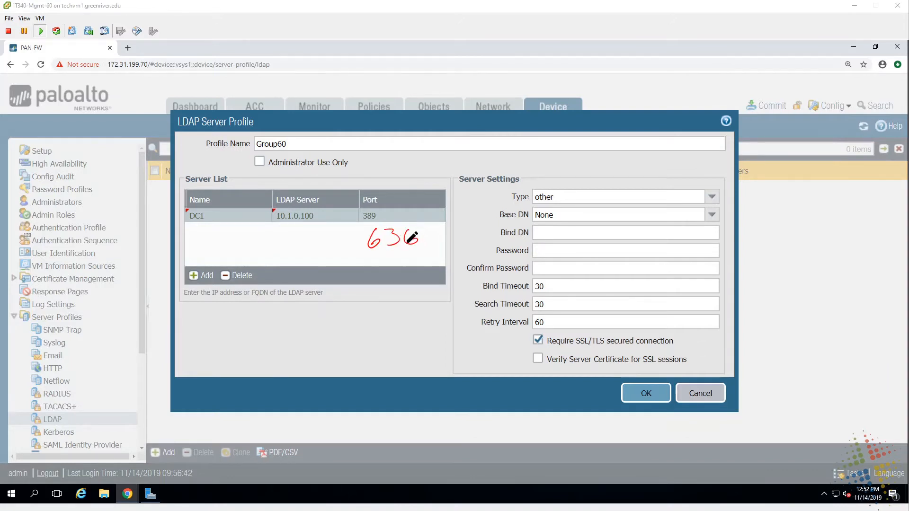
pyautogui.moveTo(312, 232)
pyautogui.mouseDown()
pyautogui.moveTo(302, 245)
pyautogui.moveTo(340, 246)
pyautogui.moveTo(358, 235)
pyautogui.mouseUp()
pyautogui.moveTo(429, 260)
pyautogui.mouseDown()
pyautogui.moveTo(531, 337)
pyautogui.moveTo(513, 342)
pyautogui.mouseUp()
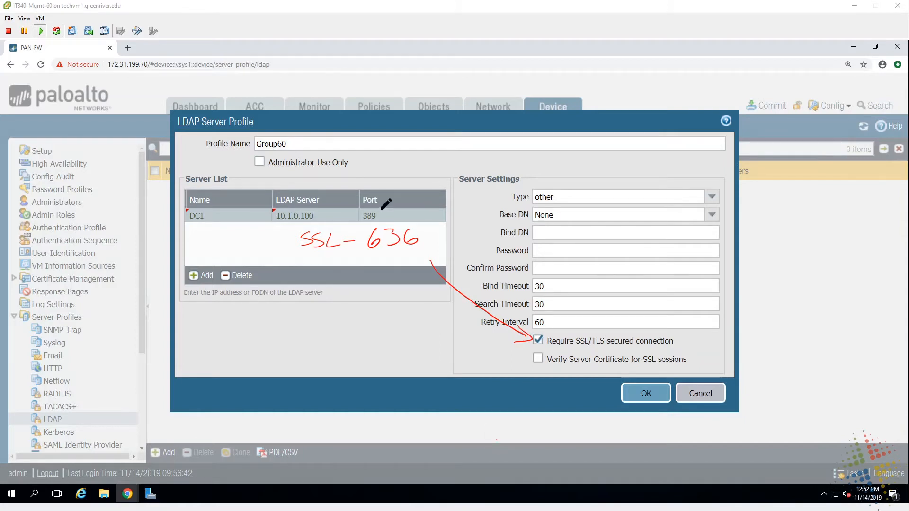
pyautogui.moveTo(386, 207)
pyautogui.mouseDown()
pyautogui.moveTo(356, 221)
pyautogui.moveTo(365, 206)
pyautogui.mouseUp()
pyautogui.moveTo(531, 342); pyautogui.dragTo(665, 340)
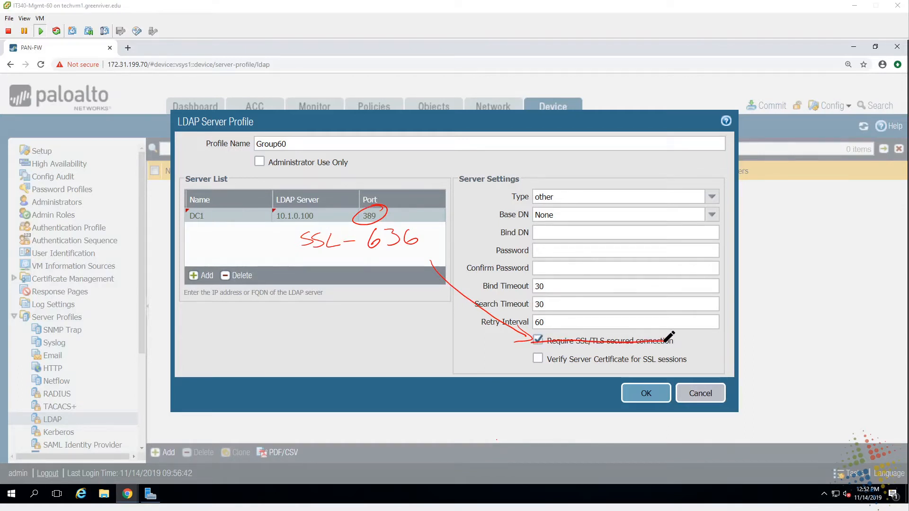
pyautogui.press('Escape')
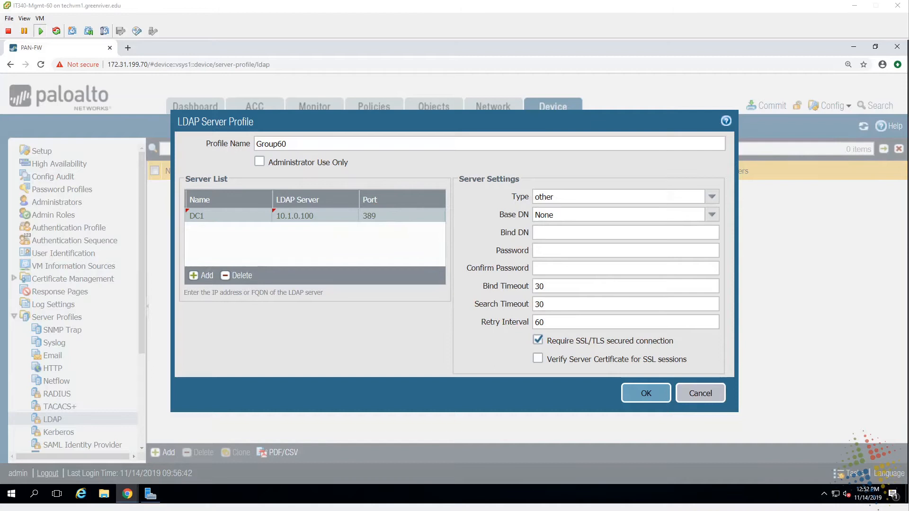
pyautogui.click(538, 340)
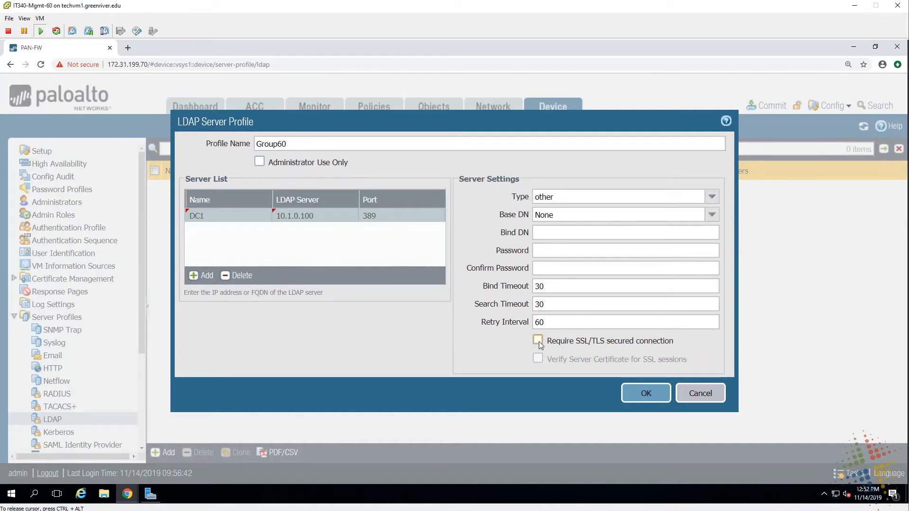
# - Set the server type to active-directory and Base DN to dc=group60,dc=it340,dc=local
pyautogui.click(712, 197)
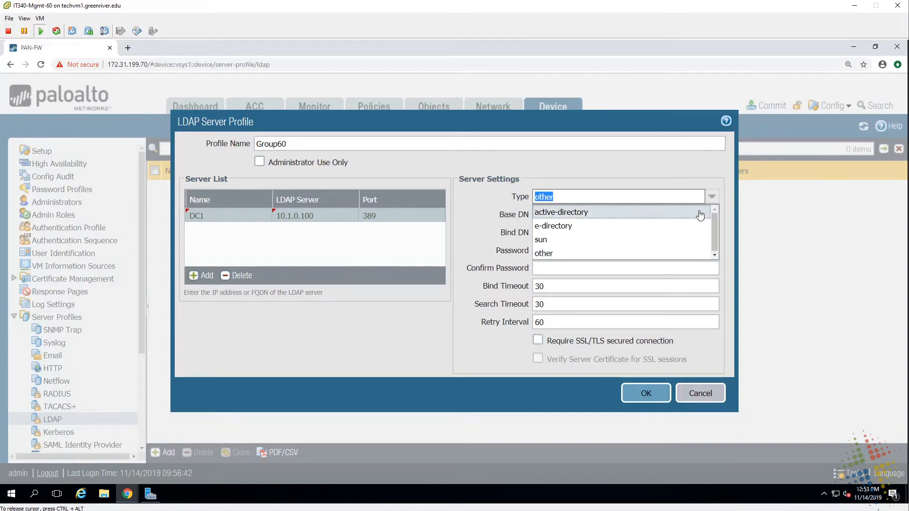
pyautogui.click(700, 213)
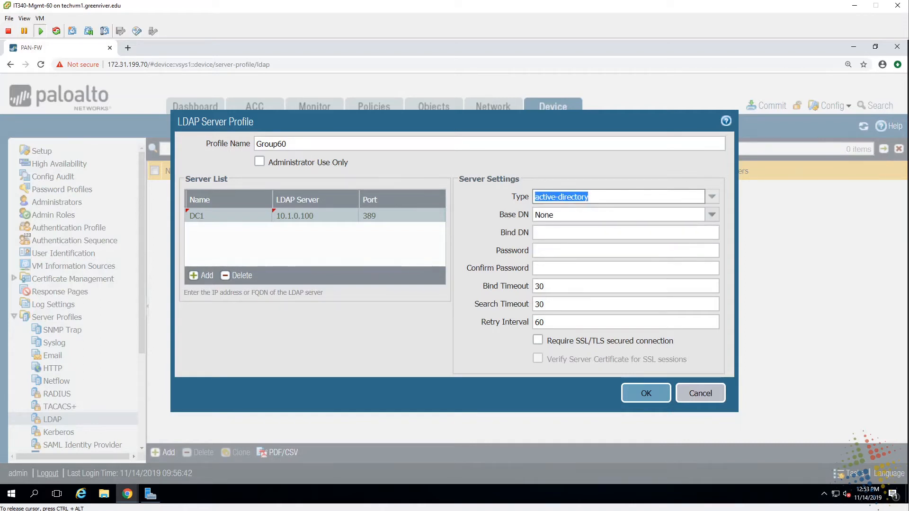
pyautogui.click(711, 216)
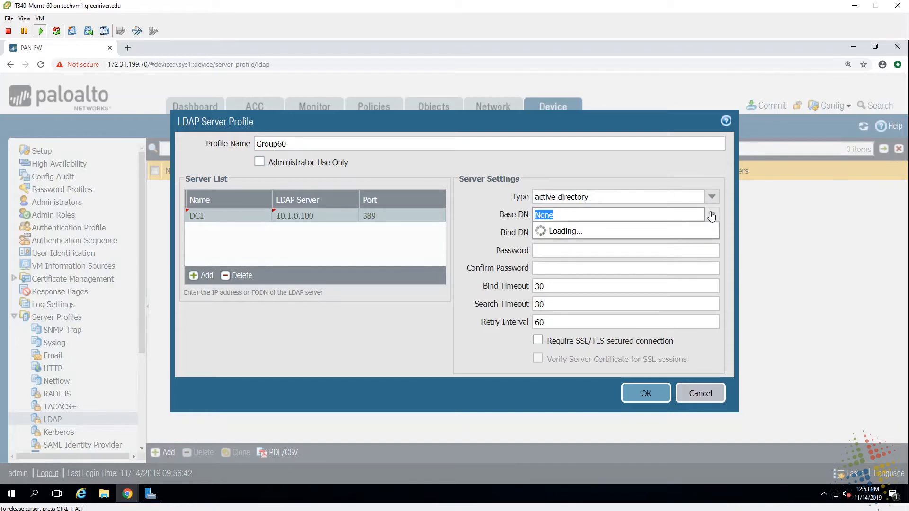
pyautogui.press('End')
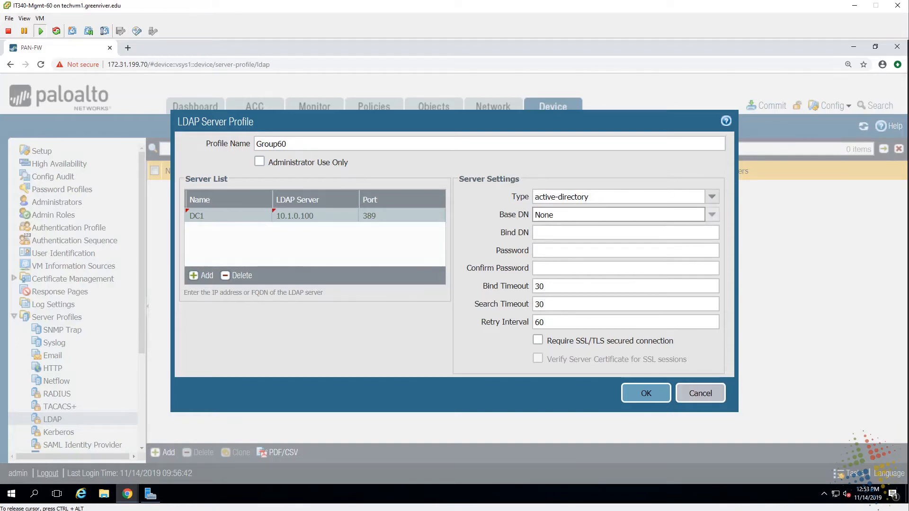
pyautogui.press('BackSpace')
pyautogui.press('BackSpace')
pyautogui.press('BackSpace')
pyautogui.press('BackSpace')
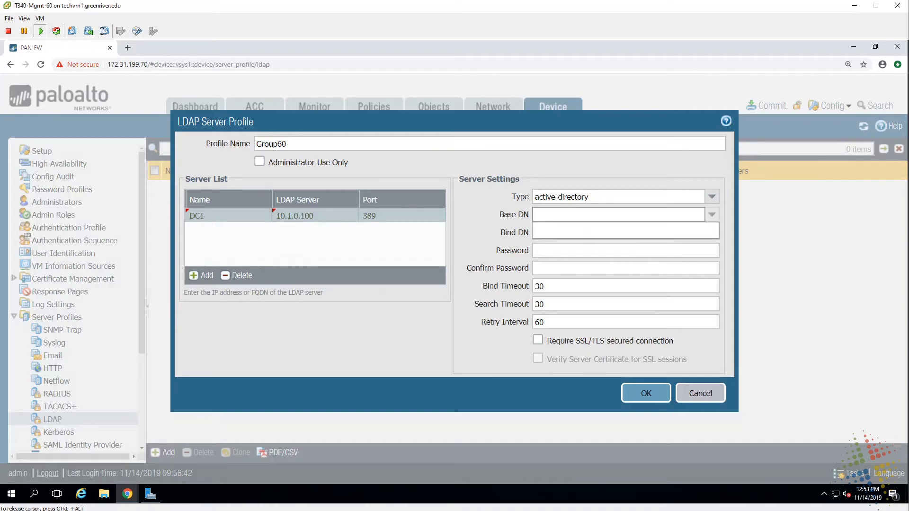
pyautogui.write('c=group')
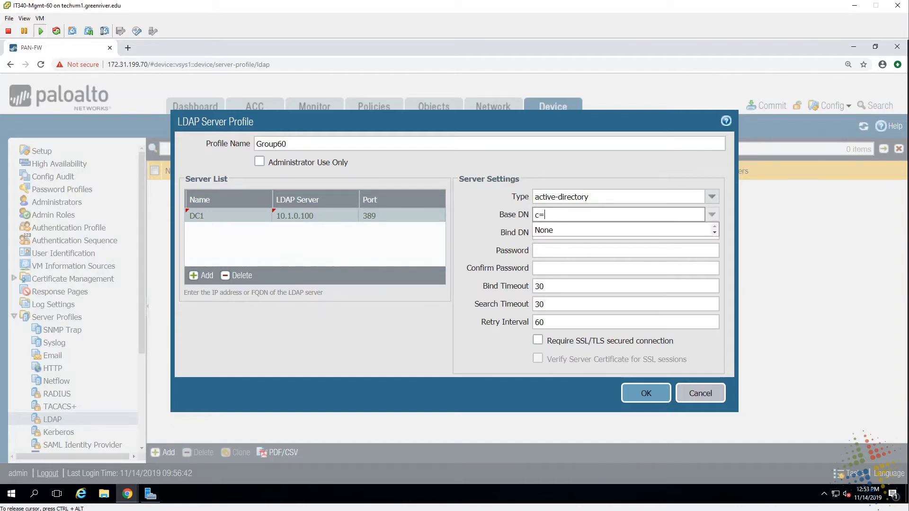
pyautogui.press('BackSpace')
pyautogui.press('BackSpace')
pyautogui.press('BackSpace')
pyautogui.press('BackSpace')
pyautogui.press('BackSpace')
pyautogui.press('BackSpace')
pyautogui.press('BackSpace')
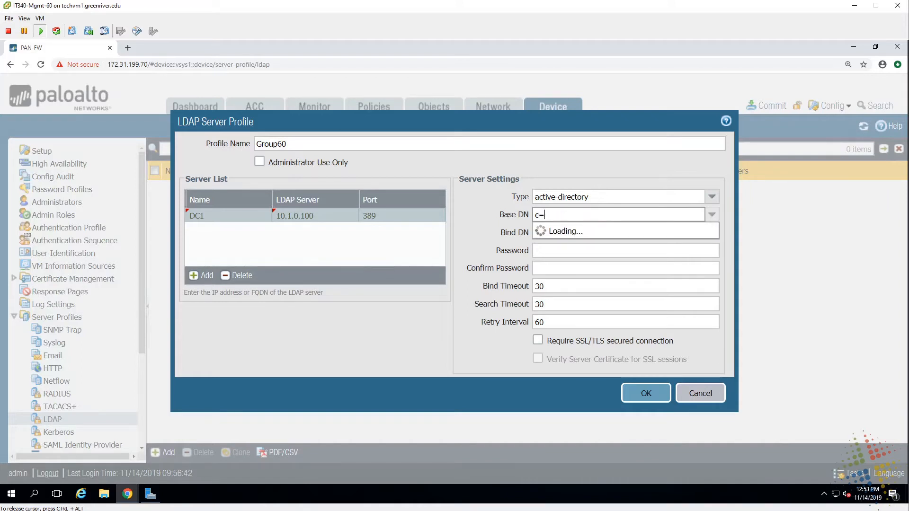
pyautogui.write('dc=group60')
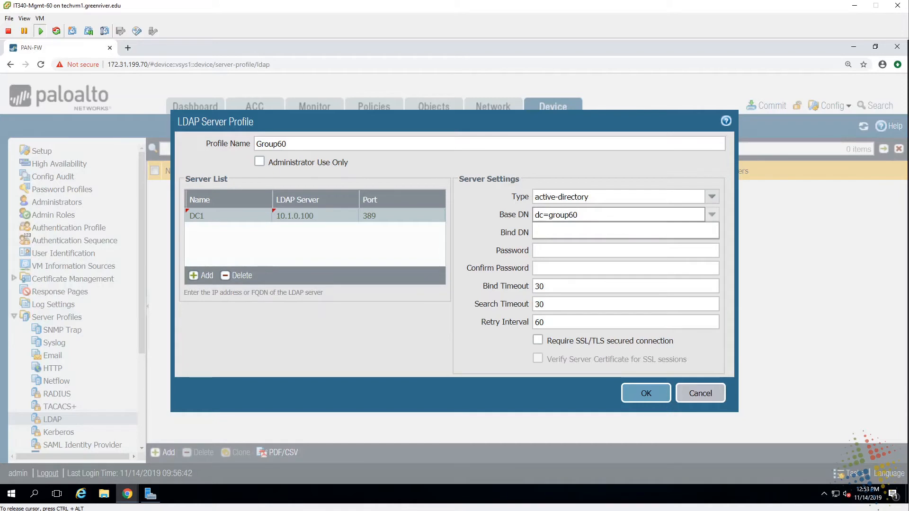
pyautogui.write(',dc=it340,dc=local')
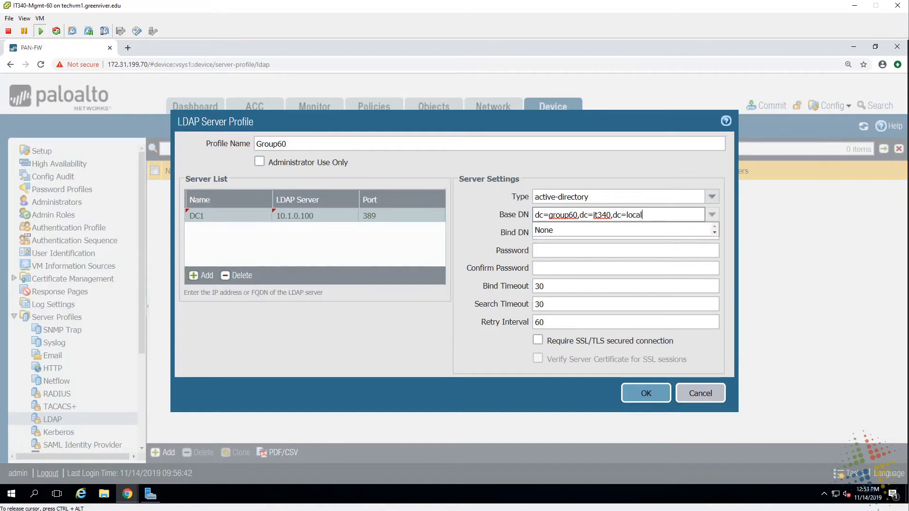
pyautogui.click(681, 171)
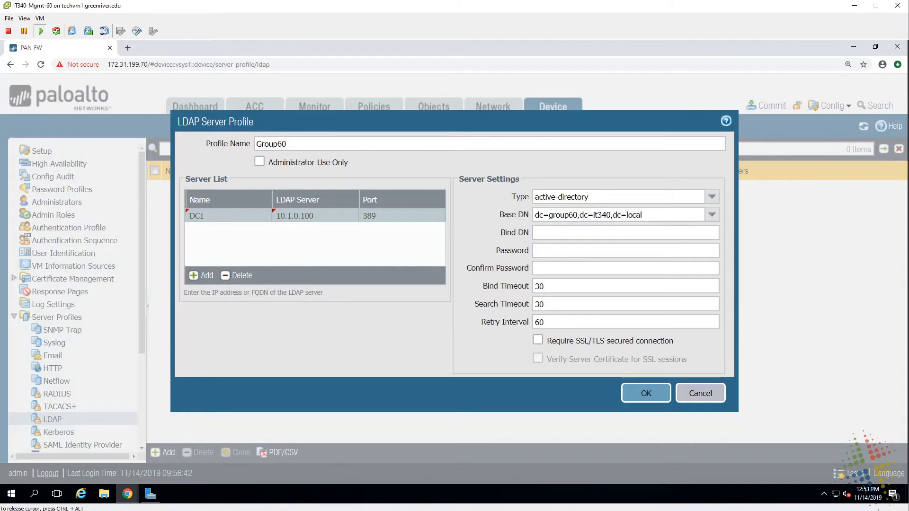
# - Enter the group60.it340.local administrator account as the Bind DN
pyautogui.click(625, 232)
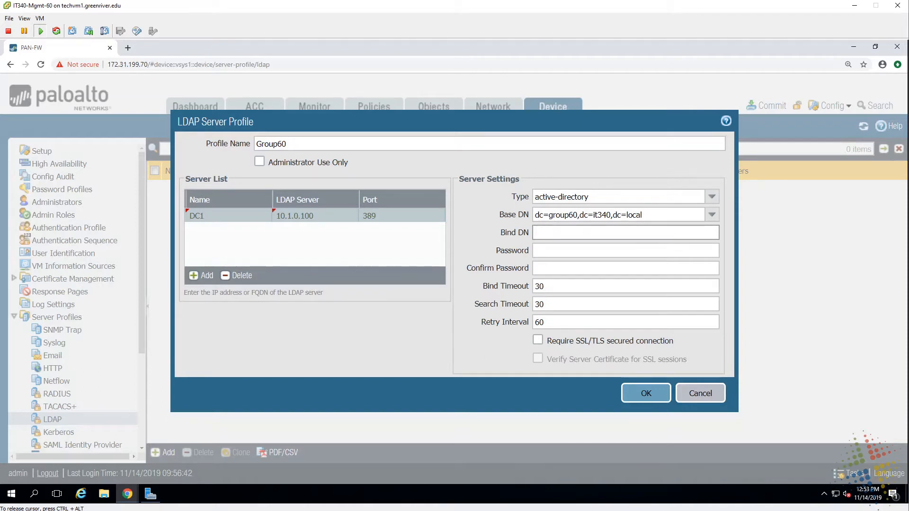
pyautogui.write('adminsitrat')
pyautogui.press('BackSpace')
pyautogui.press('BackSpace')
pyautogui.press('BackSpace')
pyautogui.write('trator@group60')
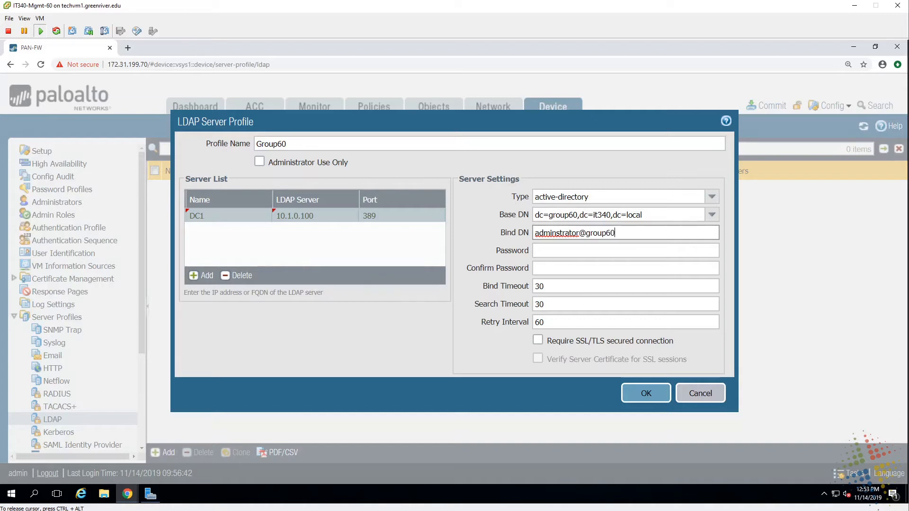
pyautogui.write('.it340.local')
pyautogui.moveTo(652, 232); pyautogui.dragTo(550, 233)
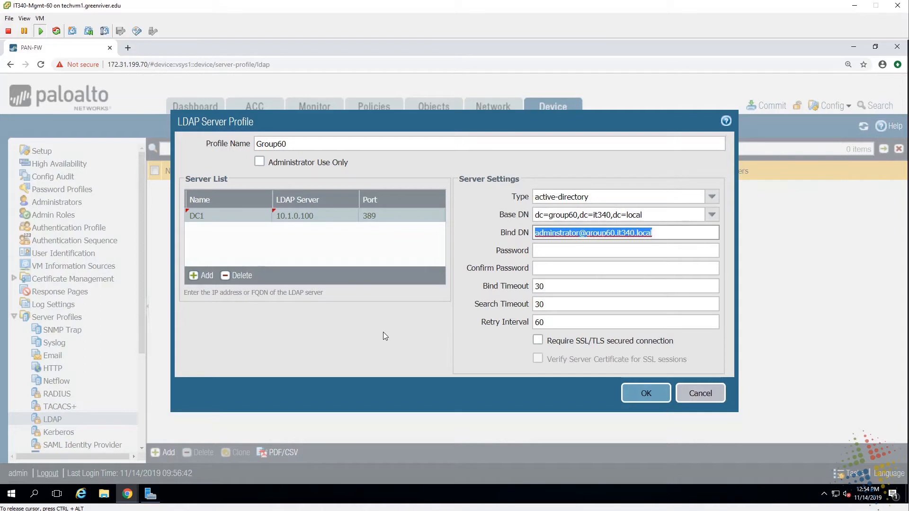
pyautogui.press('End')
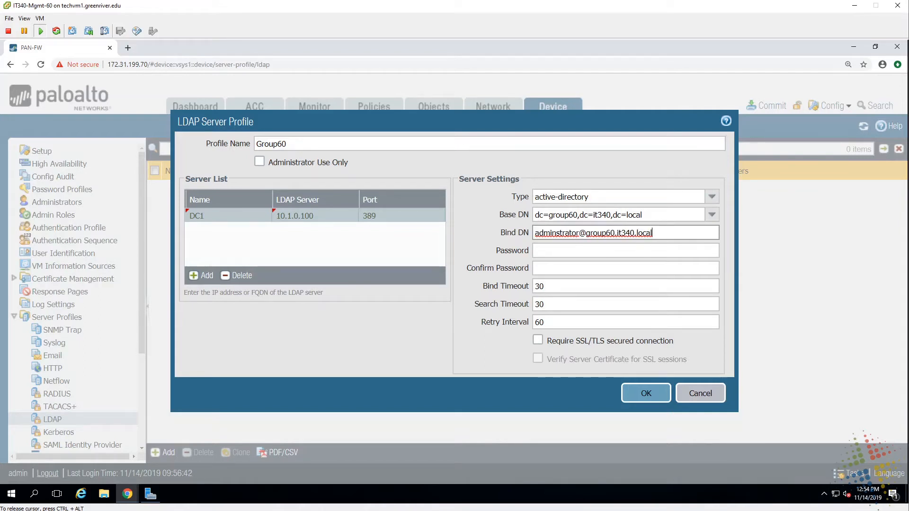
pyautogui.moveTo(580, 232); pyautogui.dragTo(652, 232)
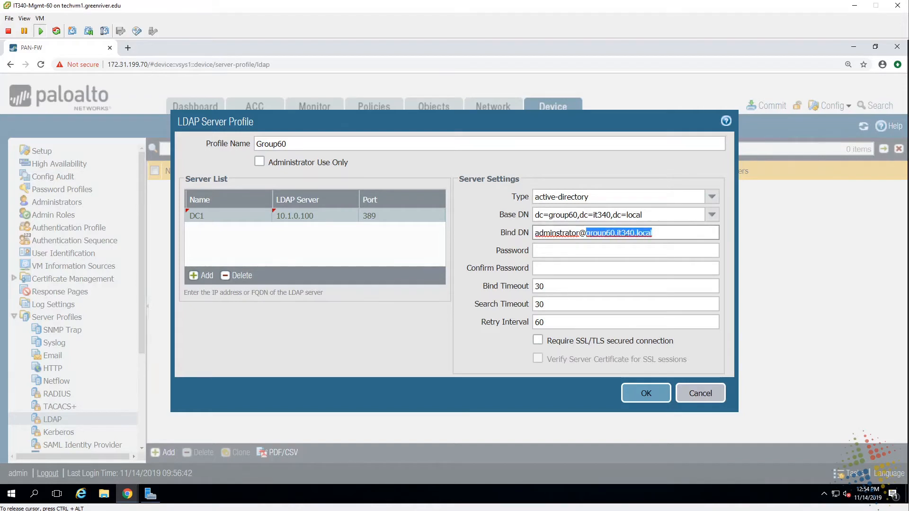
# - Enter and confirm the bind password, then save the Group60 profile
pyautogui.click(625, 250)
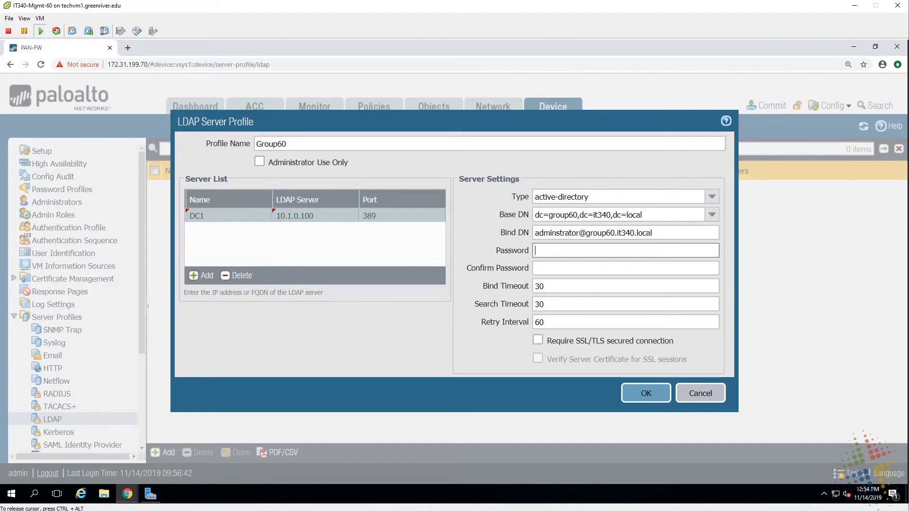
pyautogui.write('Password1!')
pyautogui.press('Tab')
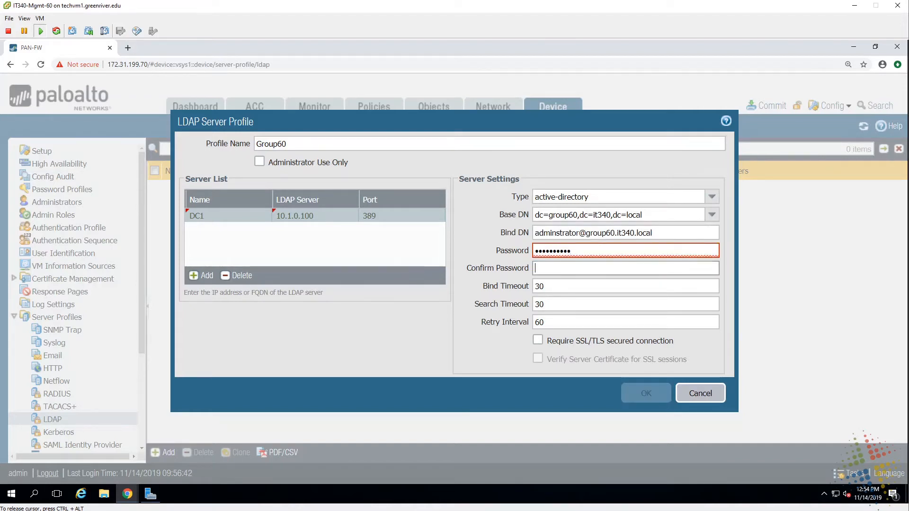
pyautogui.write('Password1!')
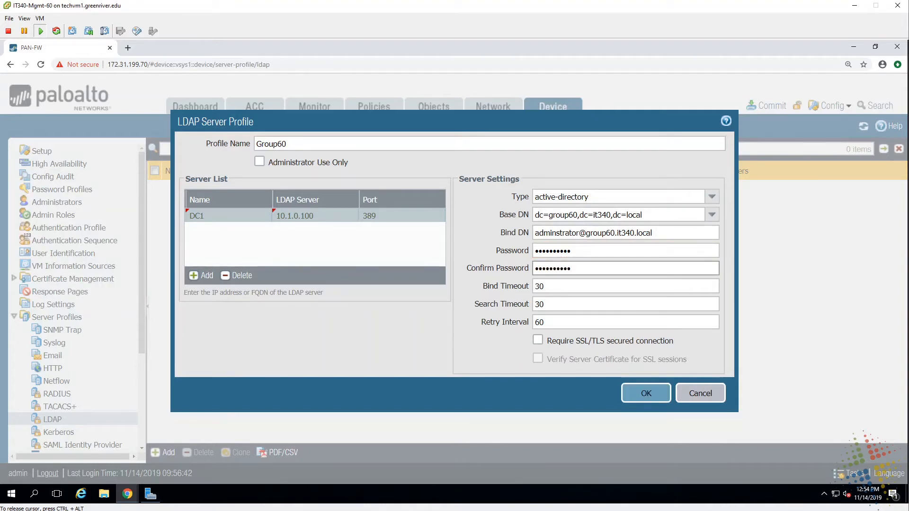
pyautogui.click(649, 398)
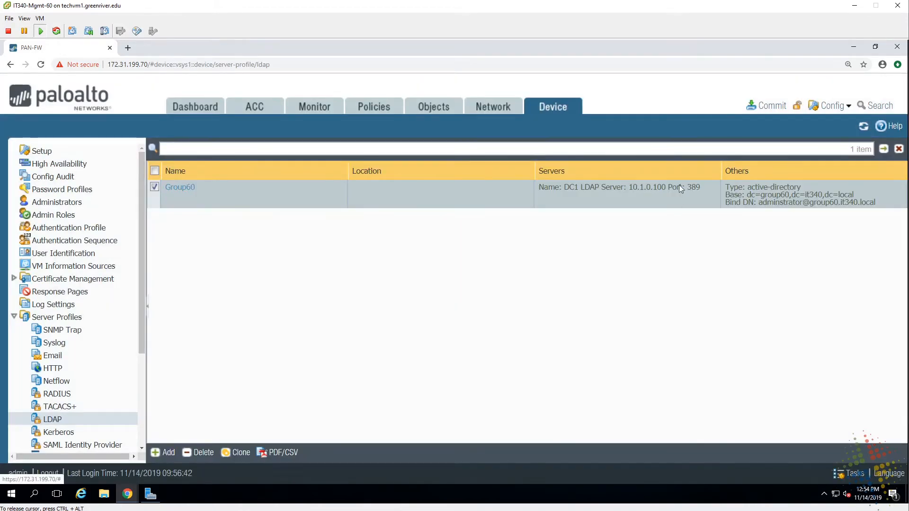
# - Commit all pending configuration changes and close the successful commit report
pyautogui.click(762, 106)
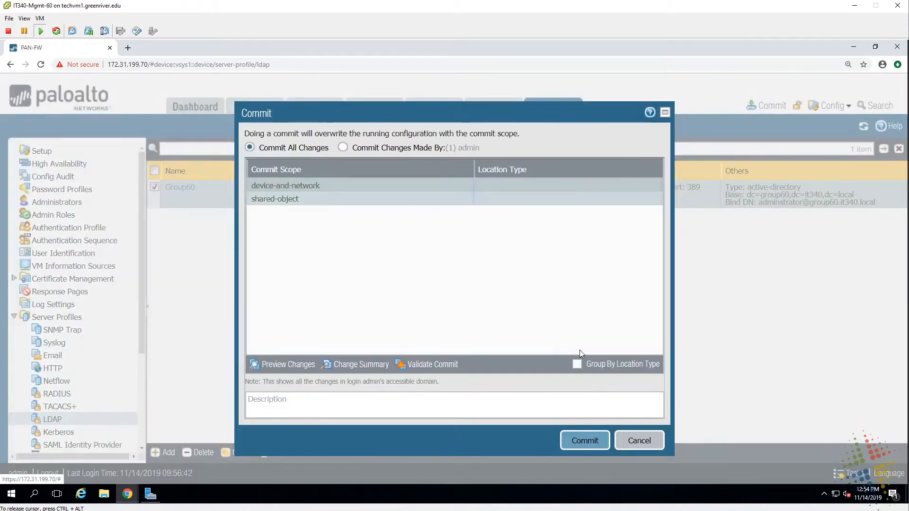
pyautogui.click(589, 443)
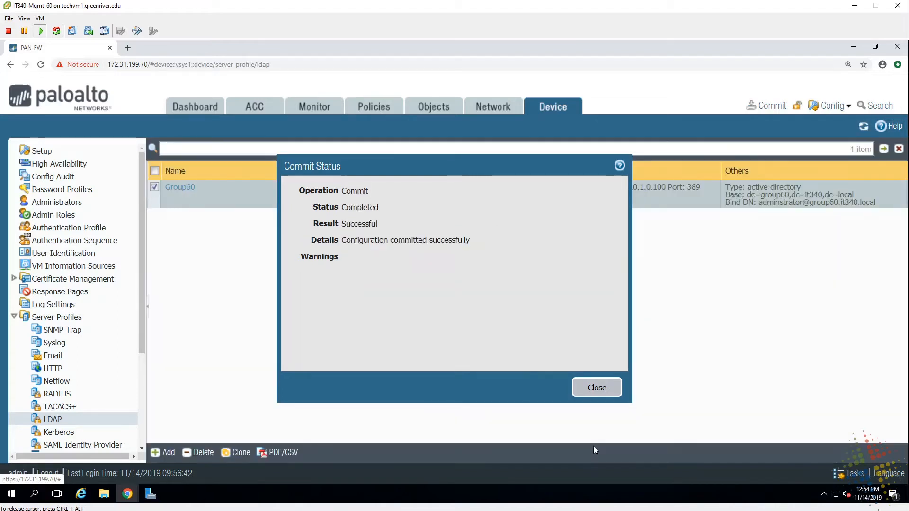
pyautogui.click(597, 388)
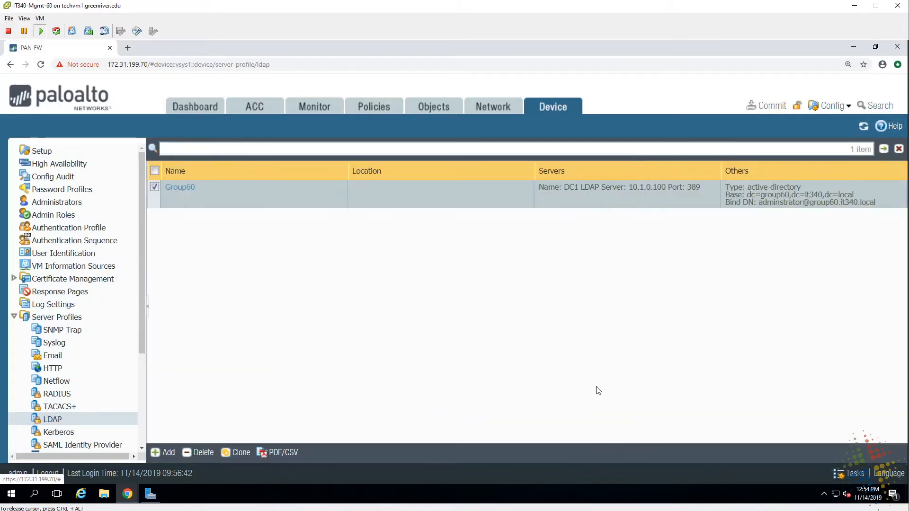
# - Reopen Group60, choose DC=group60,DC=it340,DC=local from the server's Base DN list, and save
pyautogui.click(185, 187)
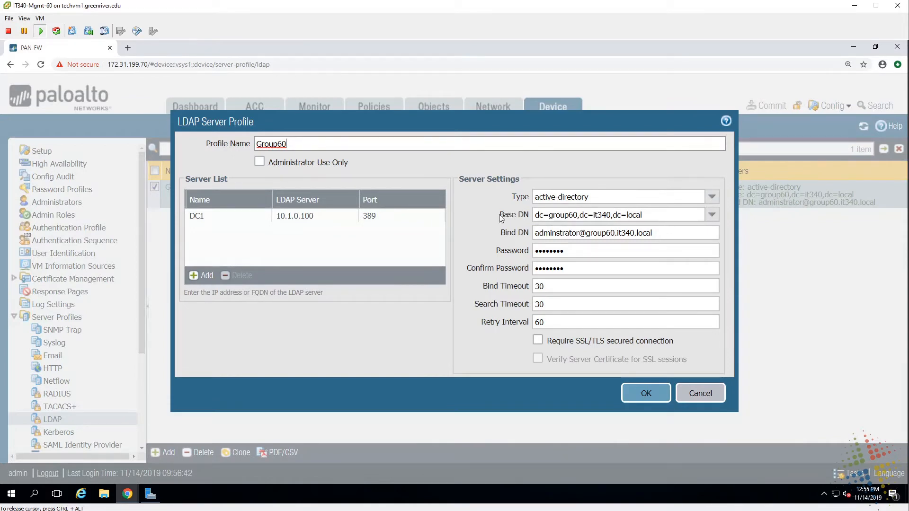
pyautogui.moveTo(499, 216); pyautogui.dragTo(521, 215)
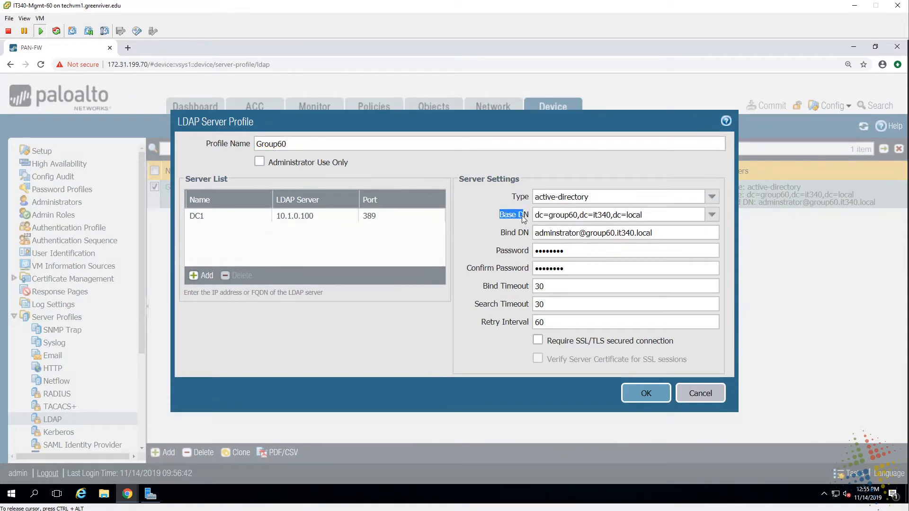
pyautogui.click(713, 216)
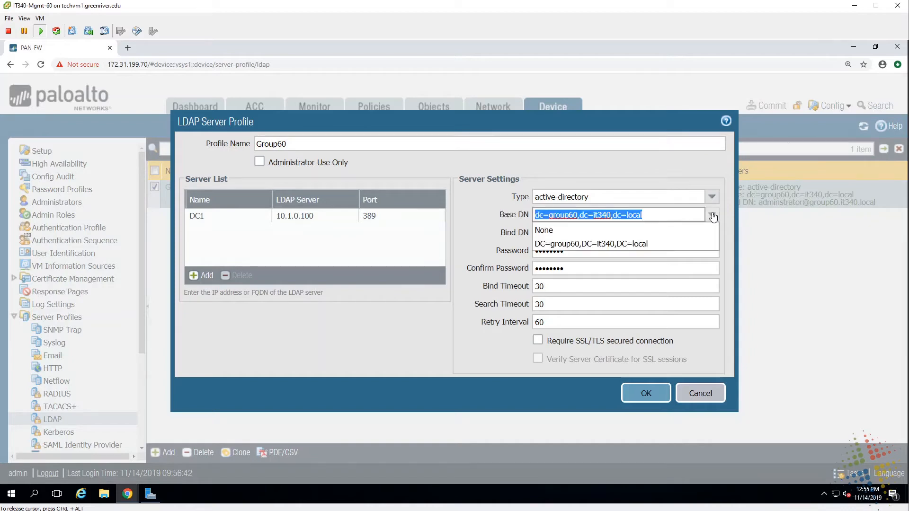
pyautogui.click(637, 244)
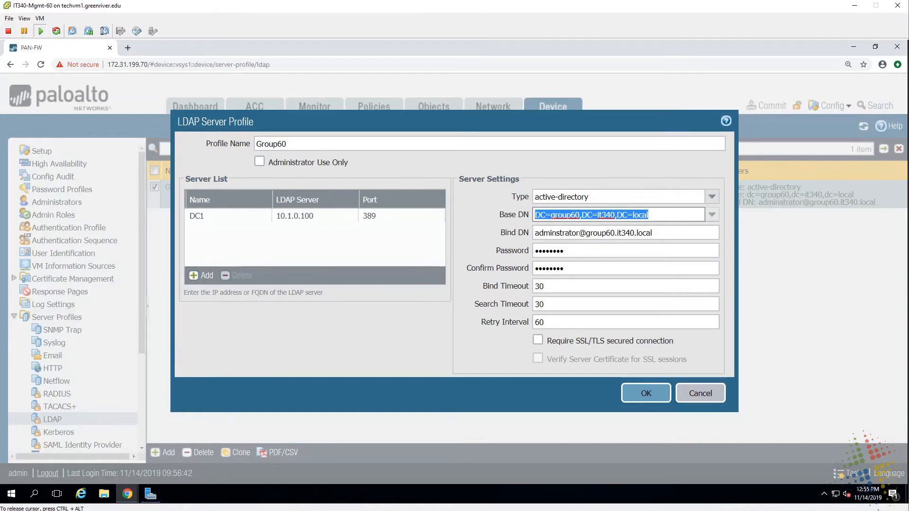
pyautogui.click(711, 214)
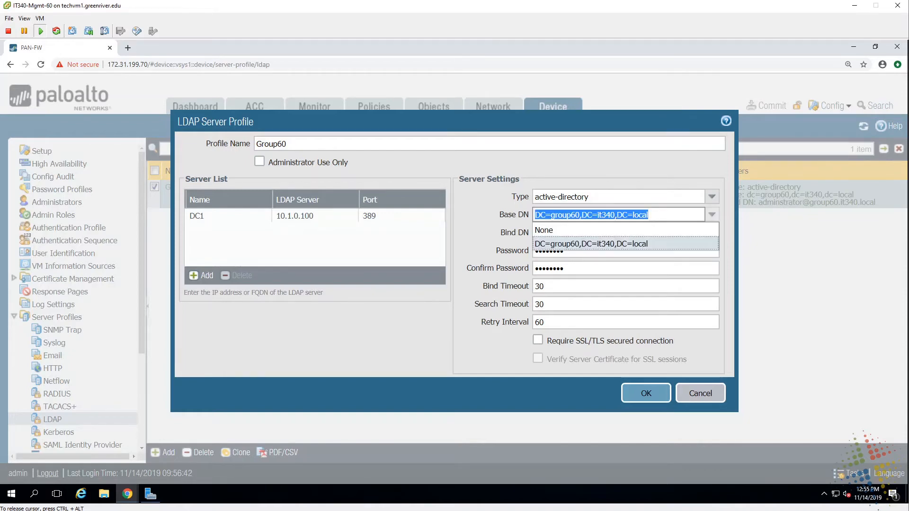
pyautogui.click(545, 243)
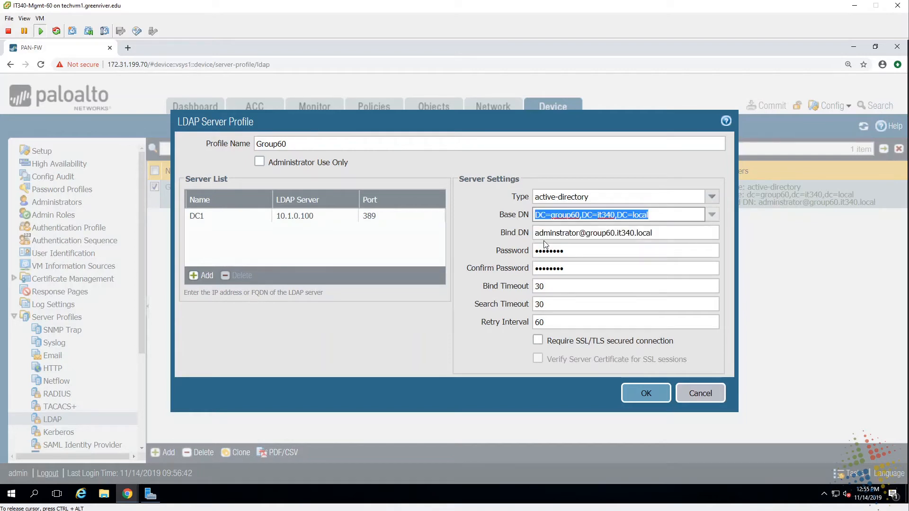
pyautogui.click(632, 386)
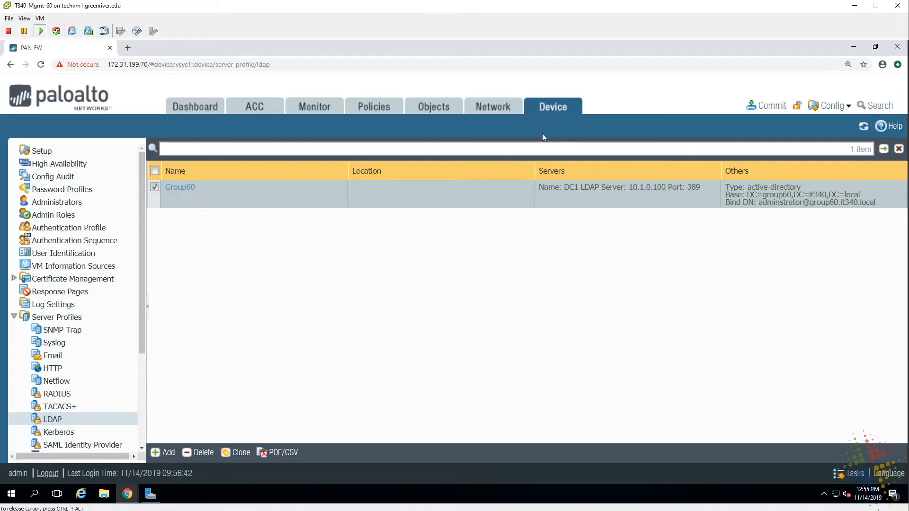
# - Try a Group60 group mapping, hit an invalid-credentials error browsing groups, and cancel it
pyautogui.click(49, 254)
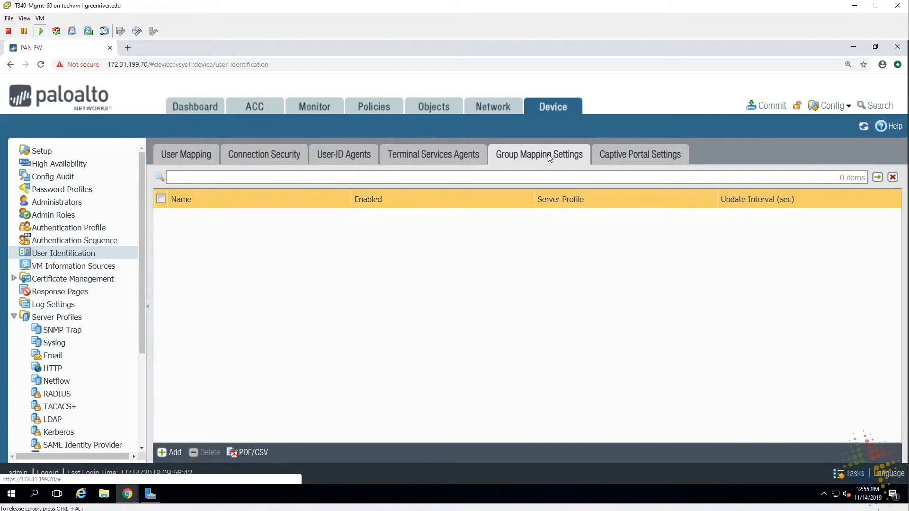
pyautogui.click(172, 454)
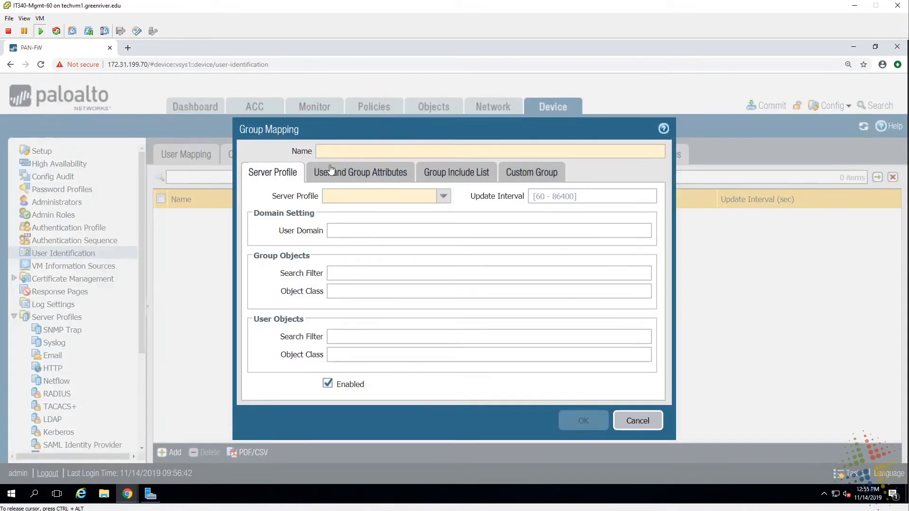
pyautogui.click(443, 196)
pyautogui.click(337, 212)
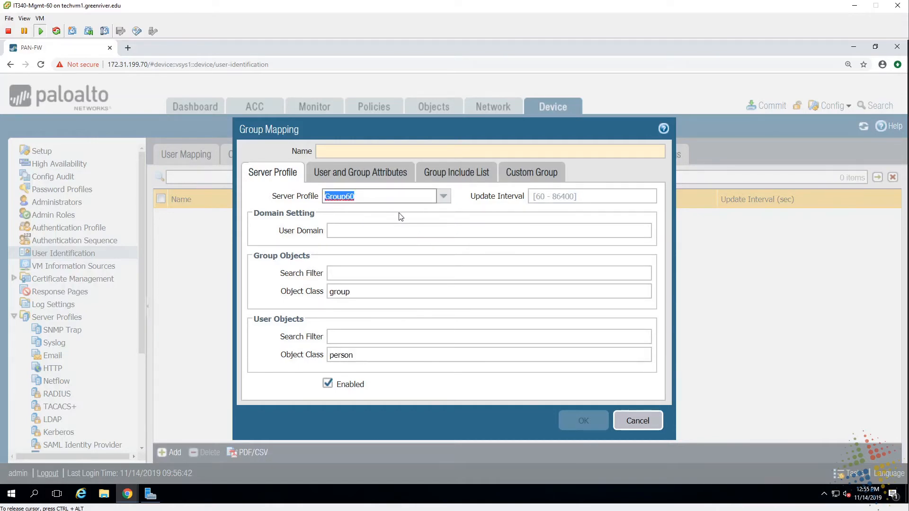
pyautogui.click(466, 171)
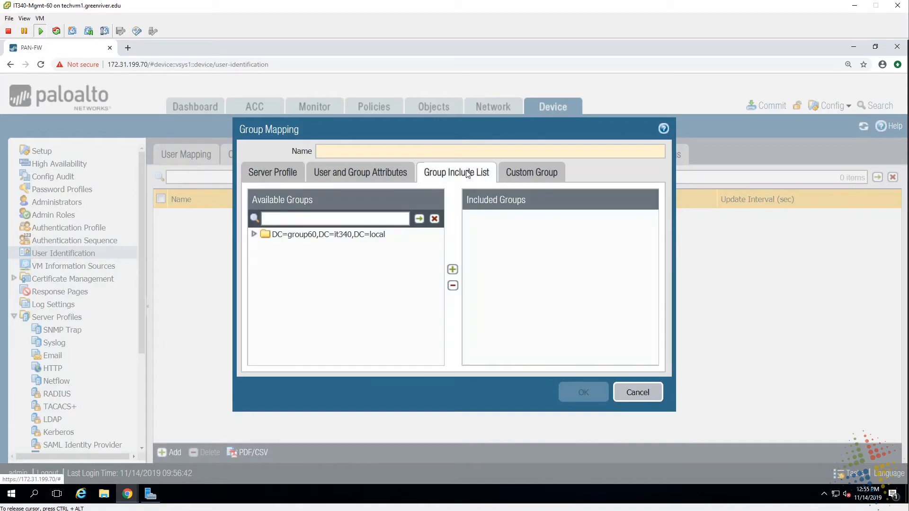
pyautogui.click(254, 235)
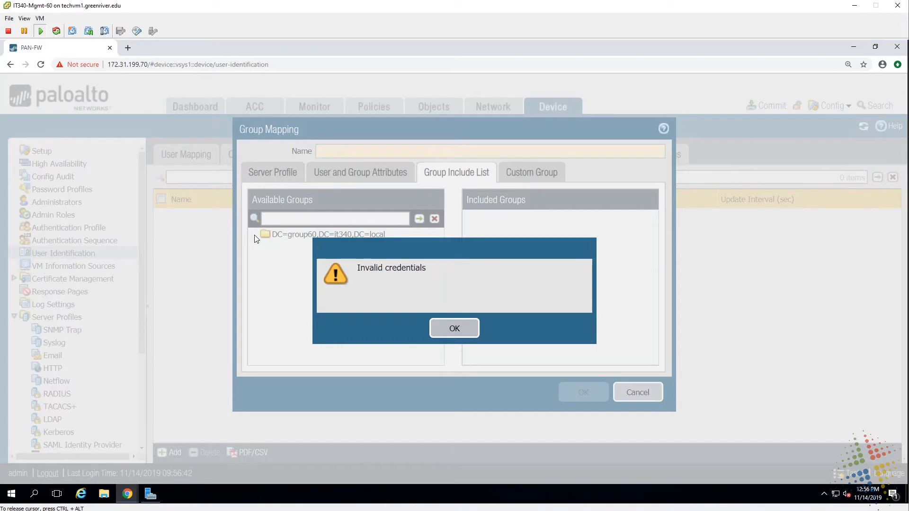
pyautogui.click(461, 329)
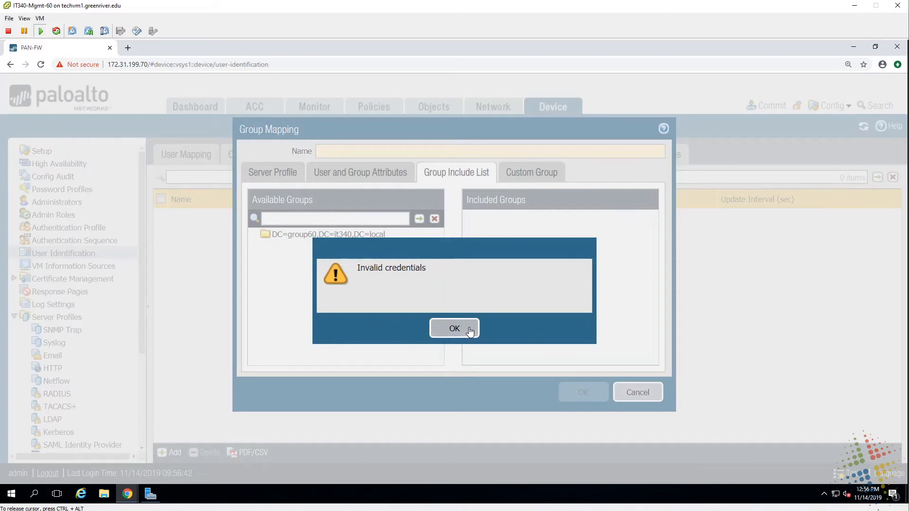
pyautogui.click(632, 392)
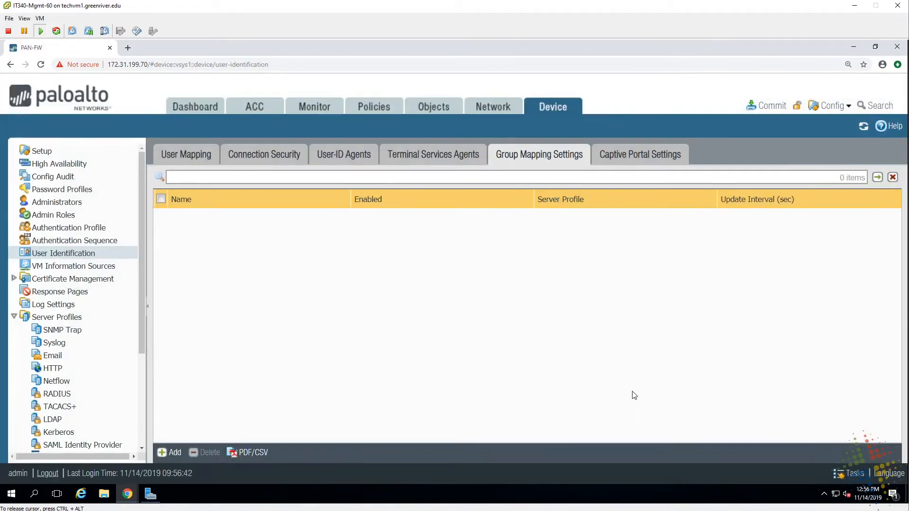
# - Reopen the Group60 LDAP profile, fix the Bind DN spelling, re-enter and confirm the password, and save
pyautogui.click(61, 154)
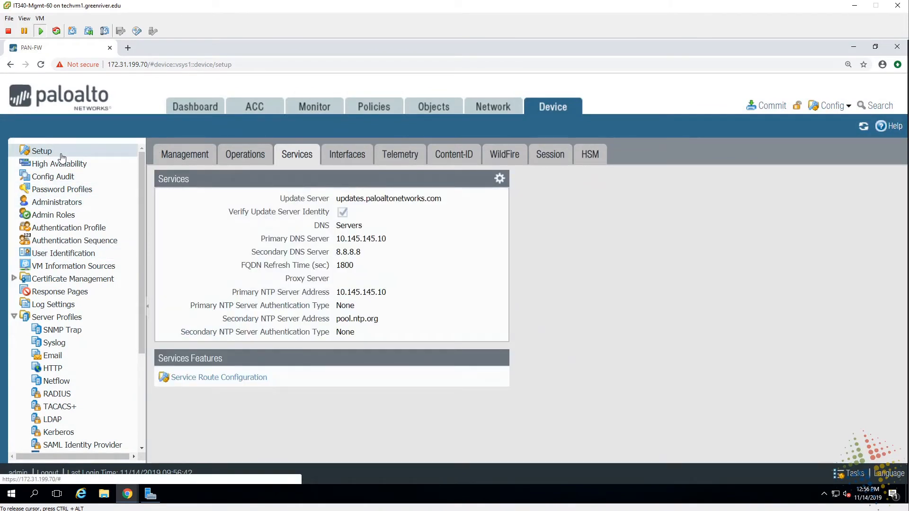
pyautogui.click(52, 419)
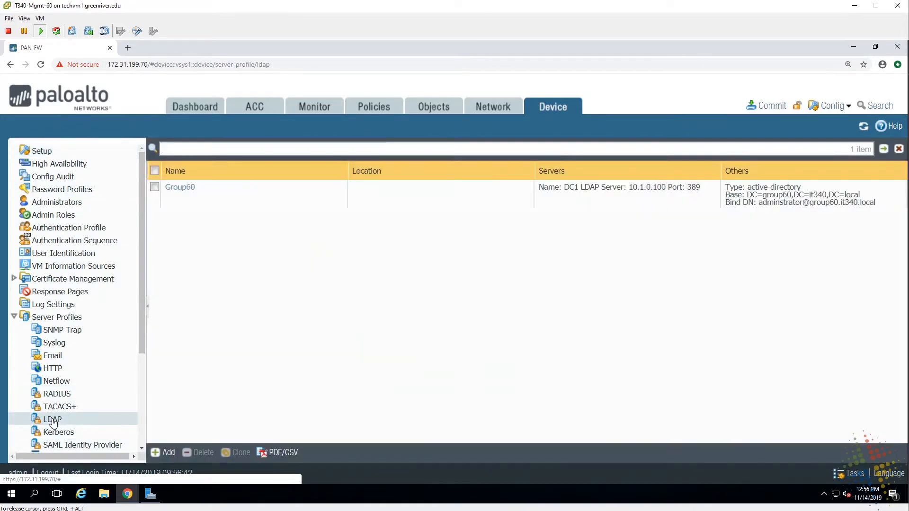
pyautogui.click(180, 188)
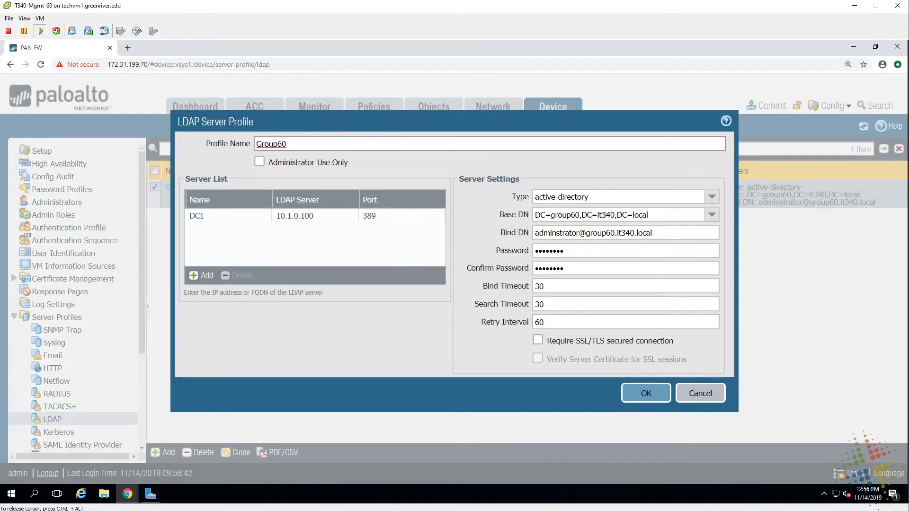
pyautogui.click(557, 232)
pyautogui.write('i')
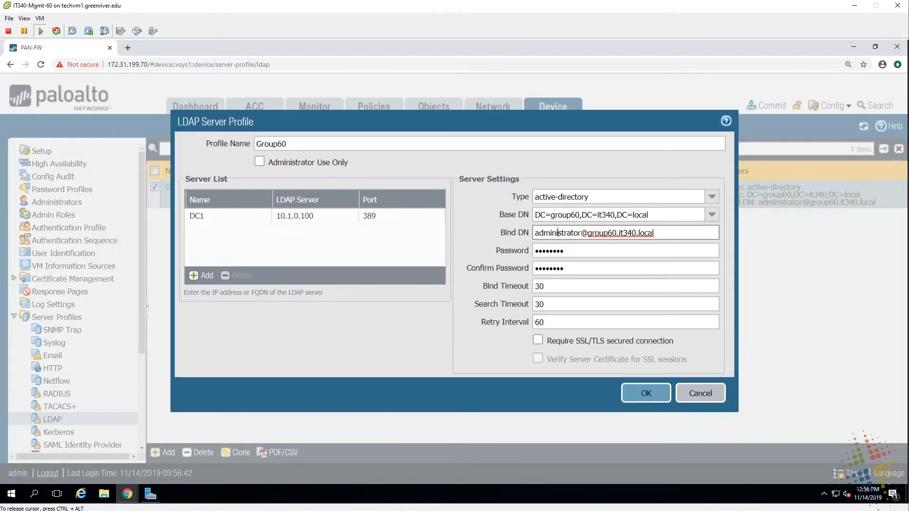
pyautogui.press('Tab')
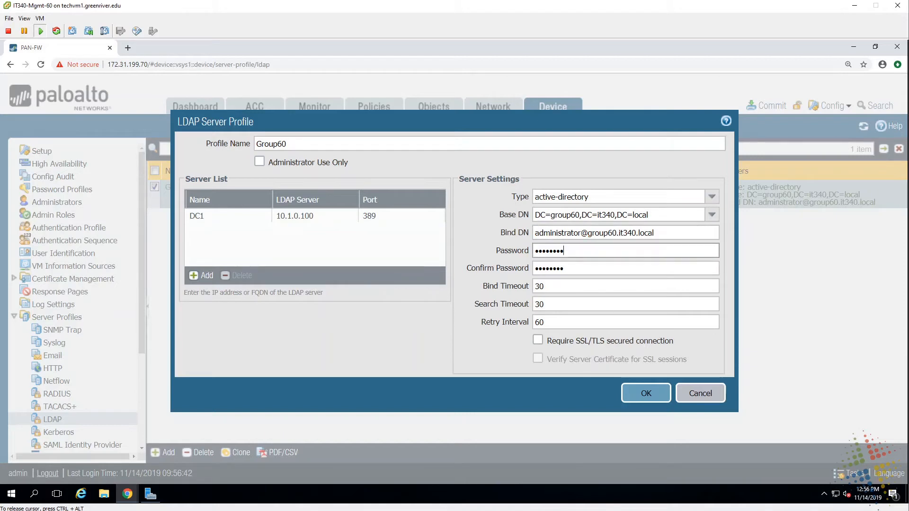
pyautogui.write('••••••••')
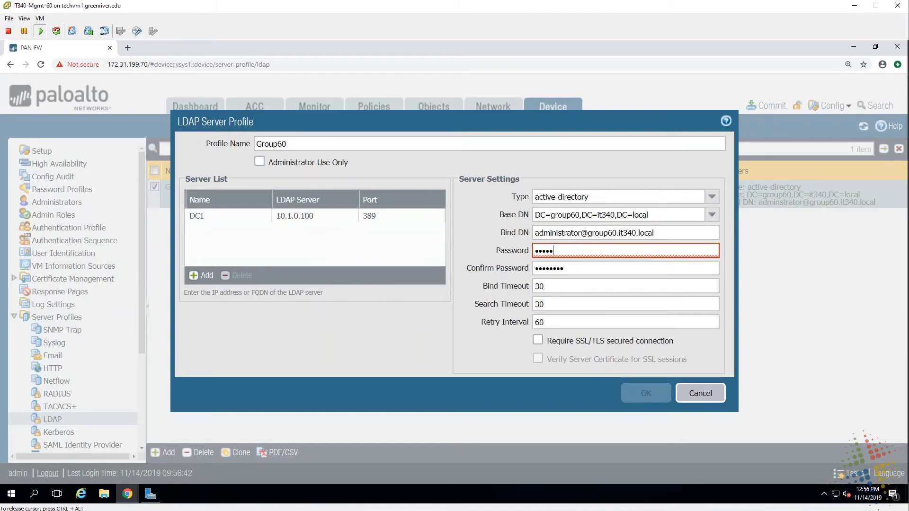
pyautogui.write('••')
pyautogui.press('Tab')
pyautogui.write('•••••••')
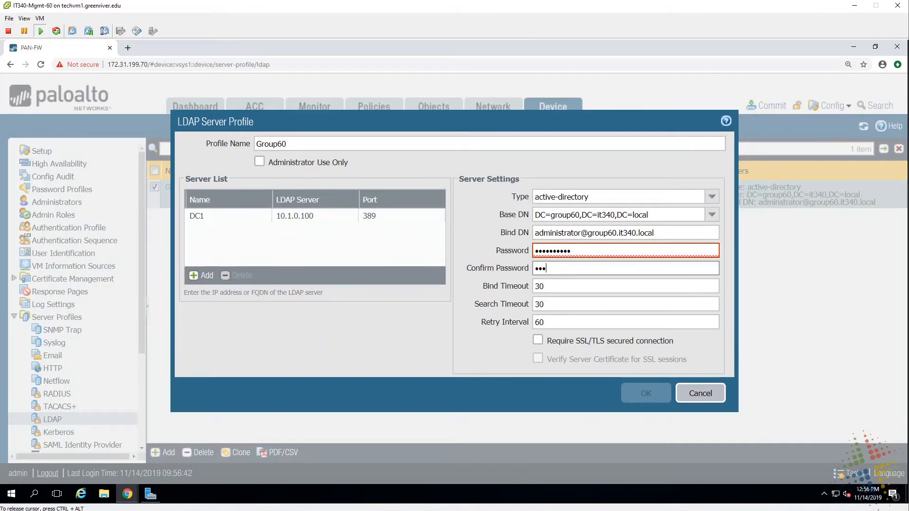
pyautogui.write('•••')
pyautogui.press('Tab')
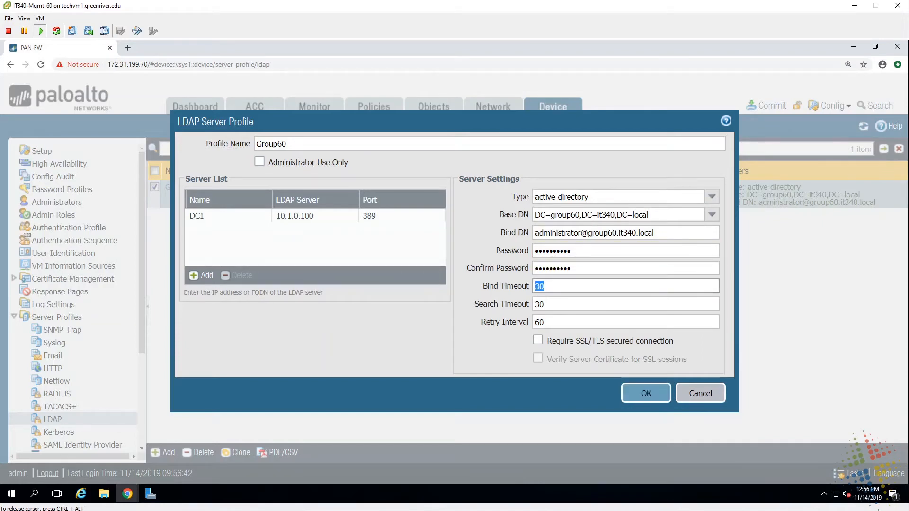
pyautogui.click(646, 393)
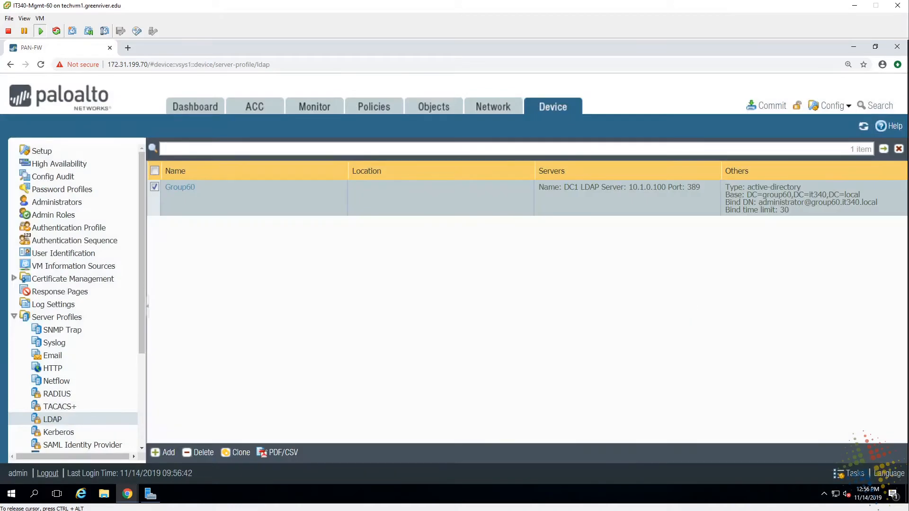
# - Commit the corrected Group60 LDAP profile, then return to User Identification settings
pyautogui.click(760, 113)
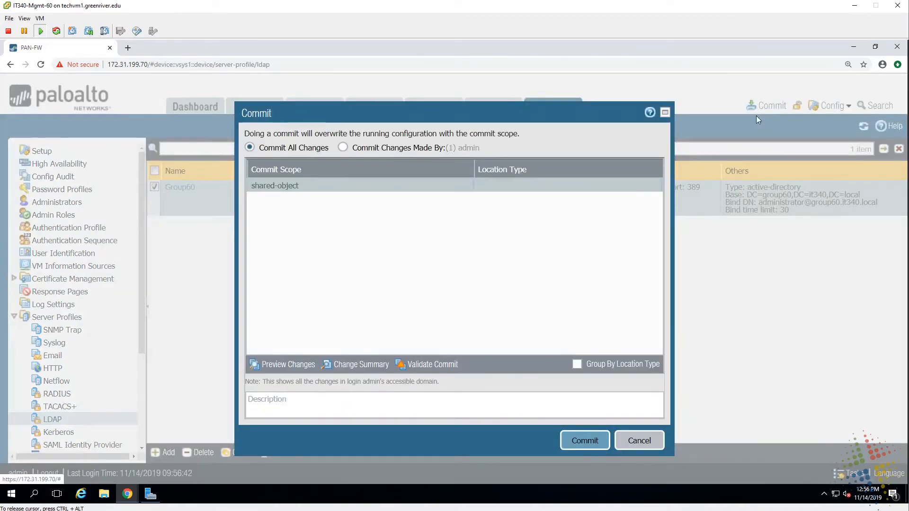
pyautogui.click(600, 440)
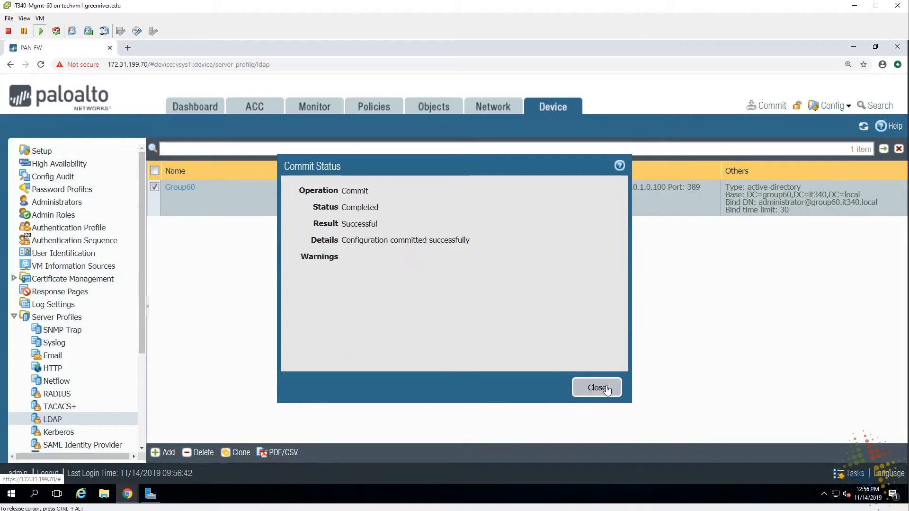
pyautogui.click(597, 387)
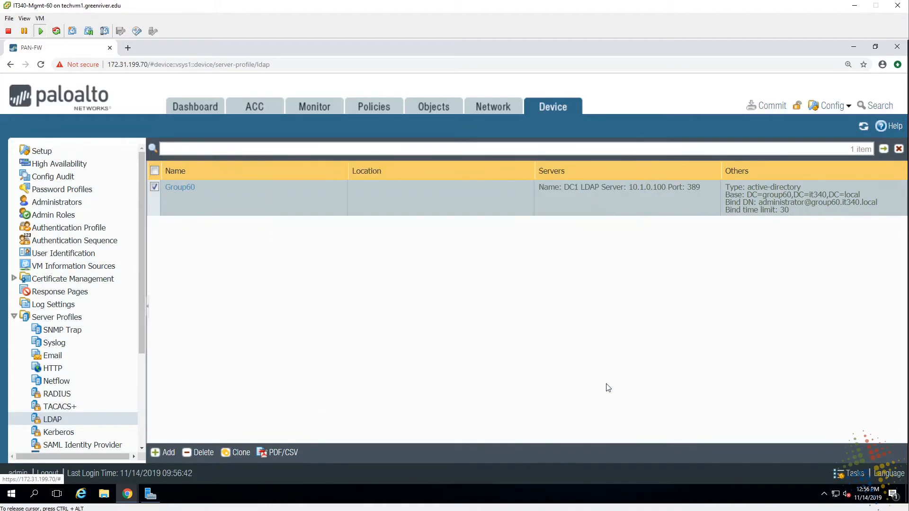
pyautogui.click(85, 254)
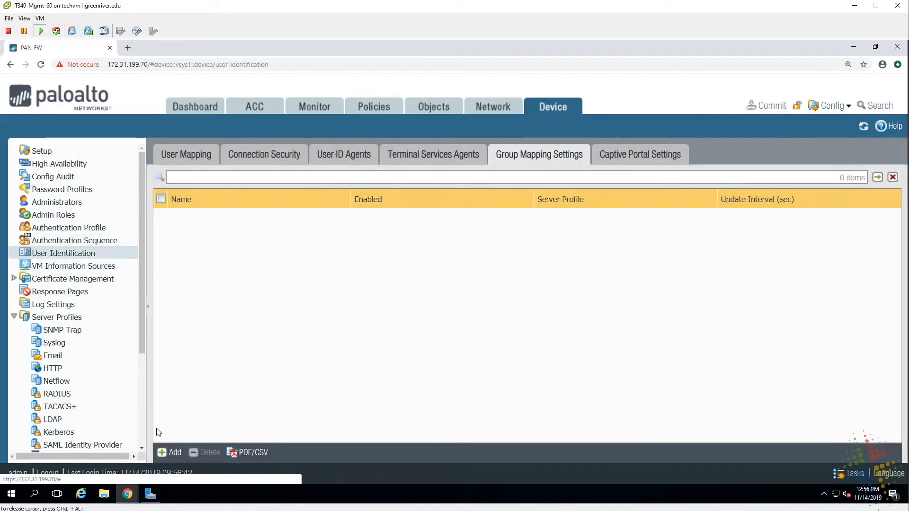
# - Trial a Group60-profile group mapping, browse the DC=group60 domain groups, then cancel it
pyautogui.click(163, 453)
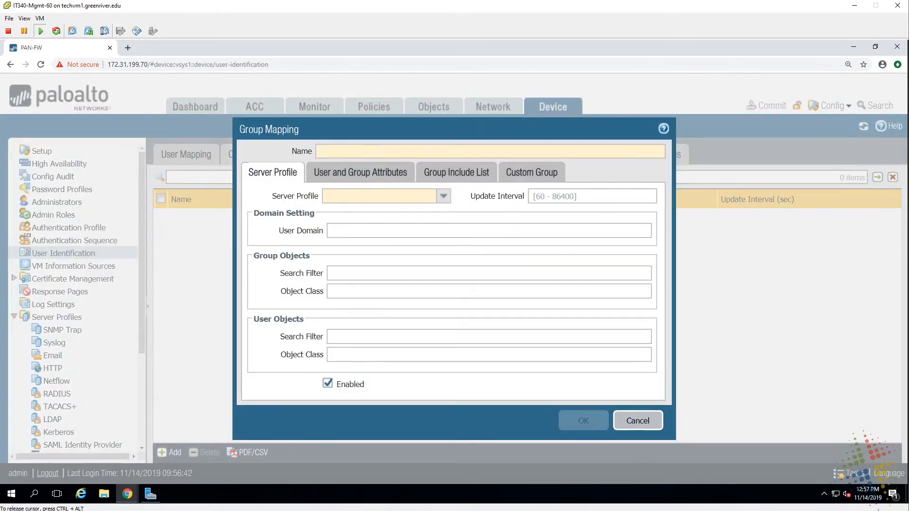
pyautogui.click(443, 196)
pyautogui.click(374, 209)
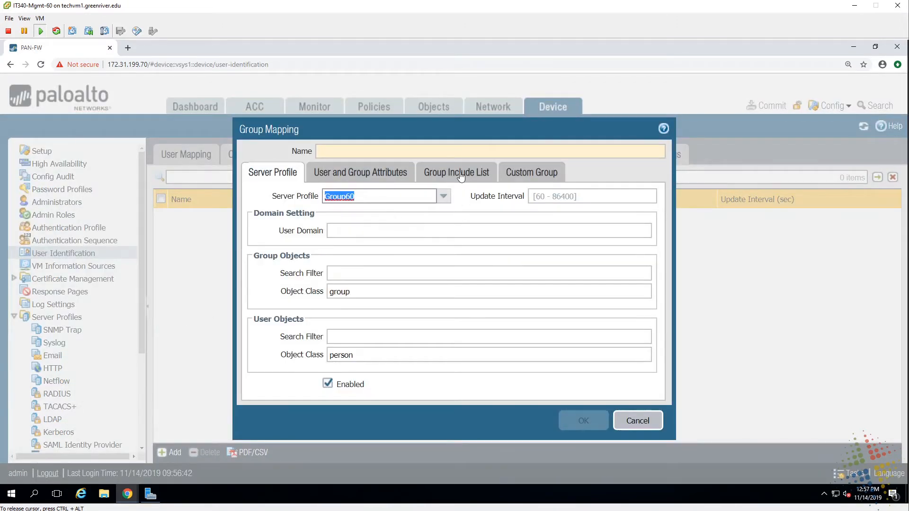
pyautogui.click(461, 173)
pyautogui.click(253, 234)
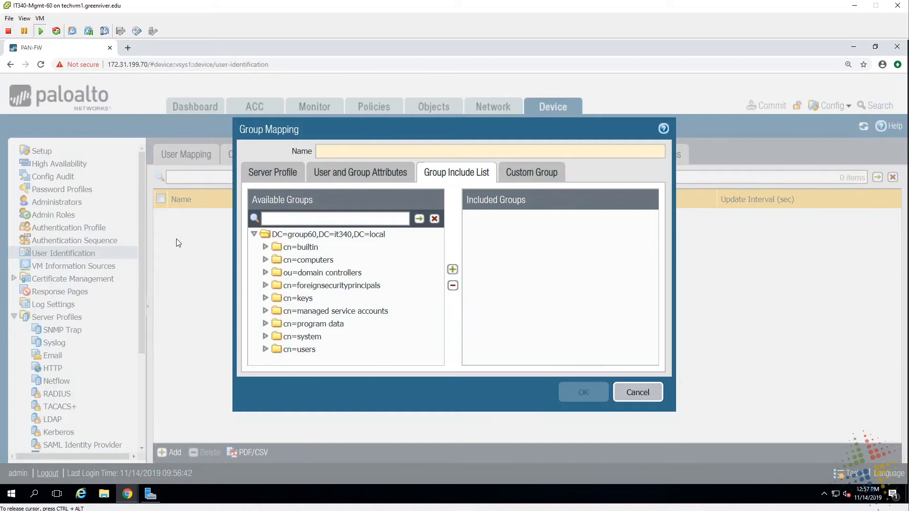
pyautogui.click(637, 393)
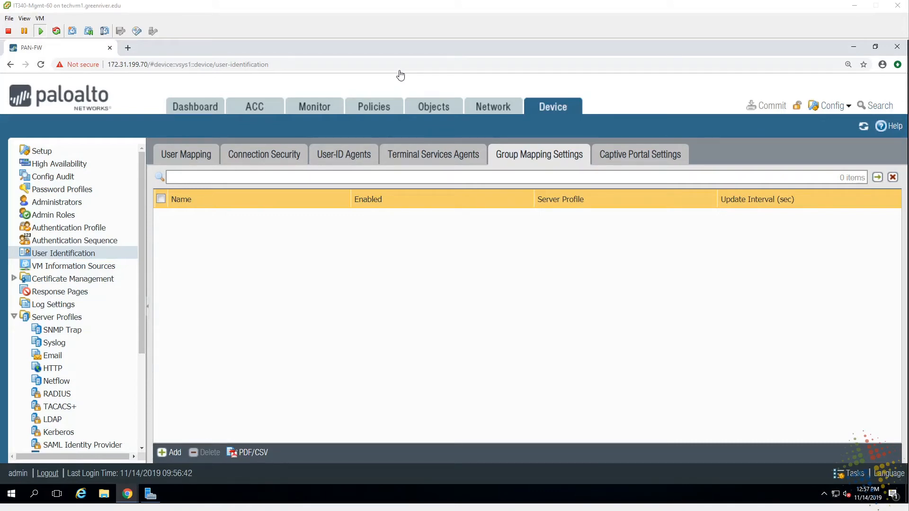
# - Show the User Mapping tab with security log, probing and 45-minute timeout settings
pyautogui.click(184, 156)
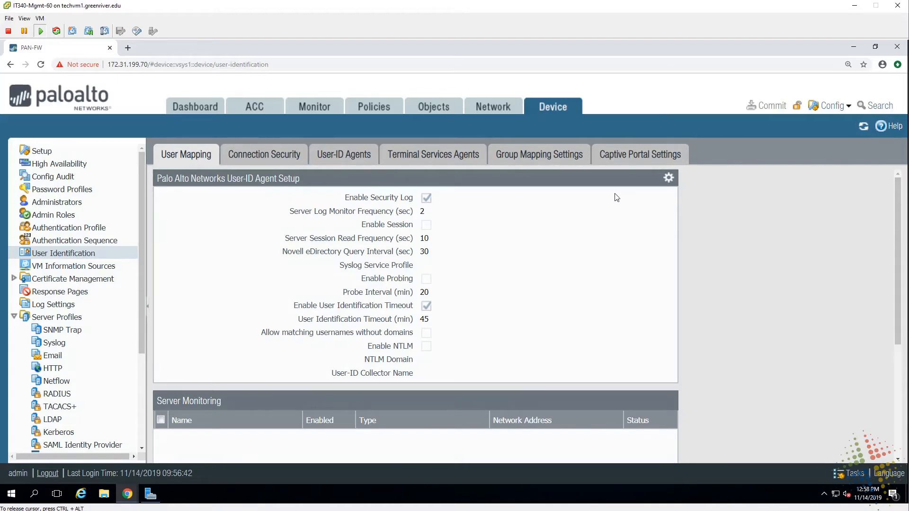
# - Enter group60\administrator as the WMI user name and enter and confirm its password
pyautogui.click(668, 178)
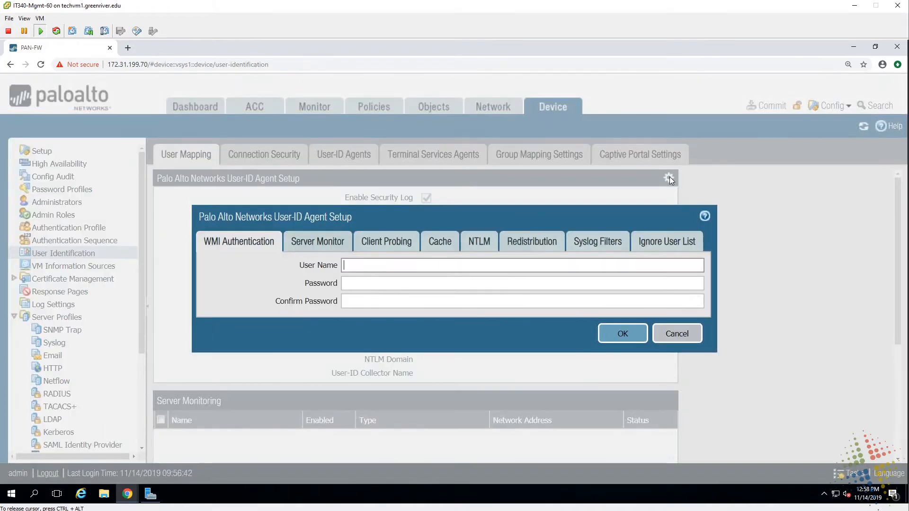
pyautogui.click(384, 264)
pyautogui.write('group60\\administrator')
pyautogui.press('Tab')
pyautogui.write('••••••••••')
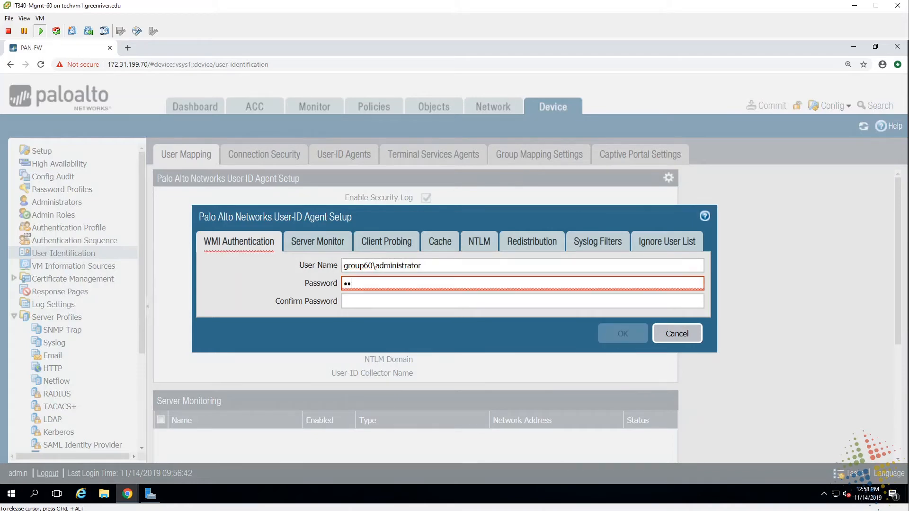
pyautogui.press('Tab')
pyautogui.write('•••••••••')
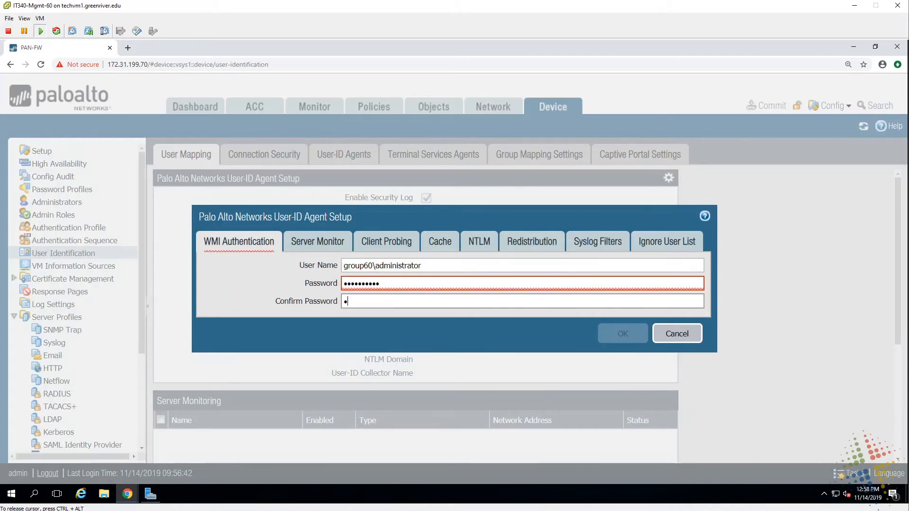
pyautogui.write('•')
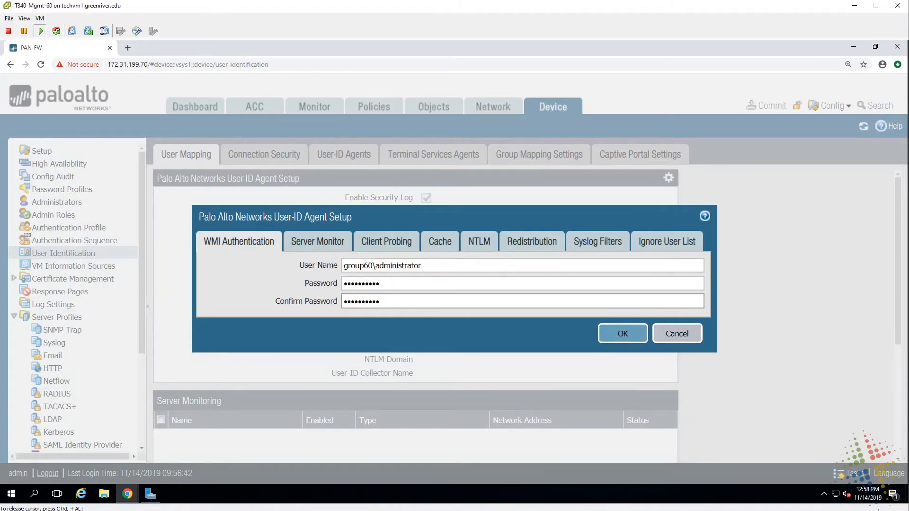
# - Correct the WMI user name back to group60\administrator after trying PaloAltoUserID
pyautogui.doubleClick(398, 266)
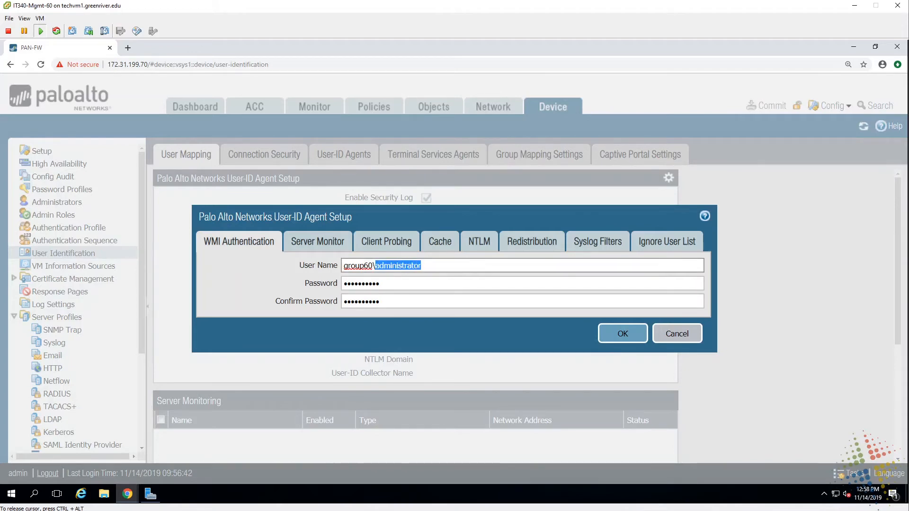
pyautogui.write('PaloAlto')
pyautogui.press('BackSpace')
pyautogui.press('BackSpace')
pyautogui.write('toUserID')
pyautogui.press('BackSpace')
pyautogui.press('BackSpace')
pyautogui.press('BackSpace')
pyautogui.press('BackSpace')
pyautogui.press('BackSpace')
pyautogui.press('BackSpace')
pyautogui.press('BackSpace')
pyautogui.press('BackSpace')
pyautogui.press('BackSpace')
pyautogui.press('BackSpace')
pyautogui.press('BackSpace')
pyautogui.press('BackSpace')
pyautogui.press('BackSpace')
pyautogui.press('BackSpace')
pyautogui.write('administrator')
# - Enable session reading under Server Monitor and enable client probing
pyautogui.click(311, 244)
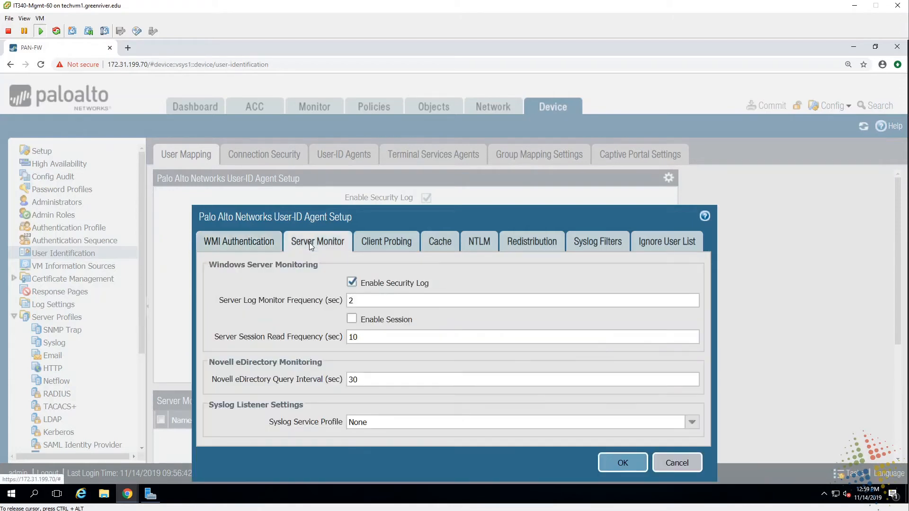
pyautogui.click(353, 322)
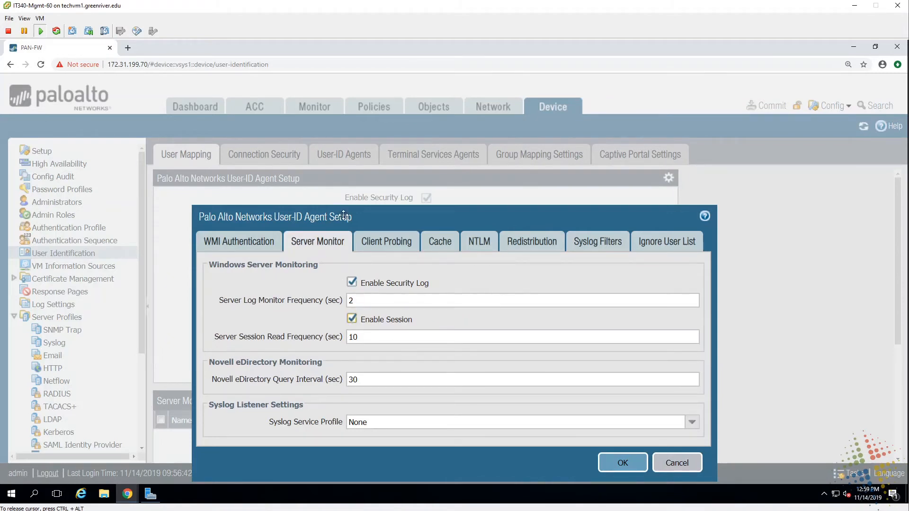
pyautogui.click(394, 247)
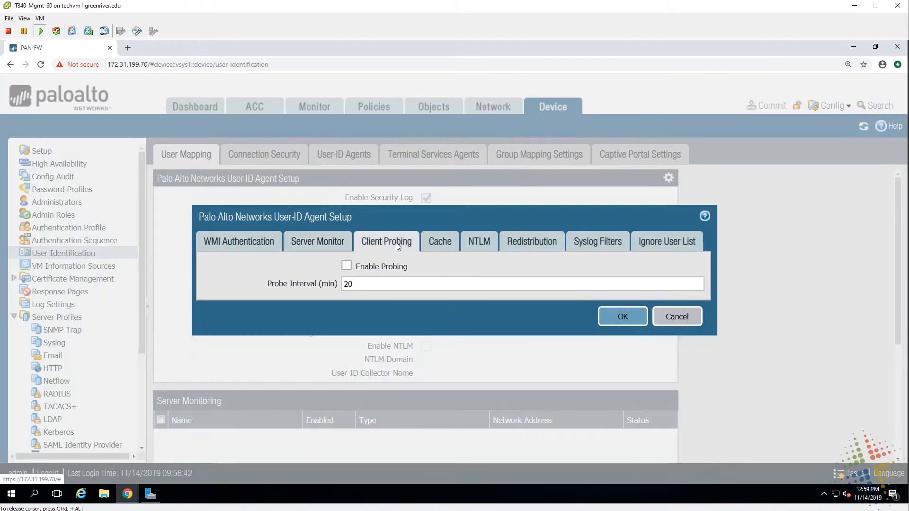
pyautogui.click(347, 265)
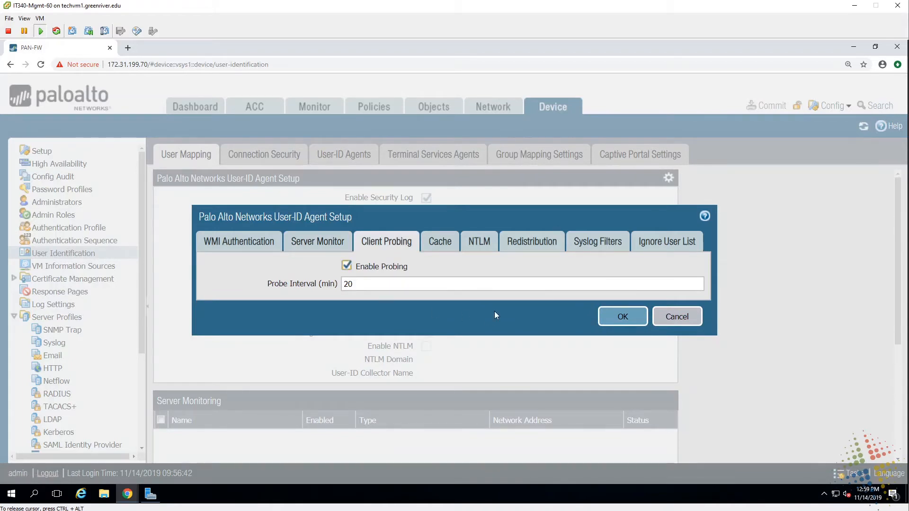
# - Review the cache, NTLM, redistribution, syslog and ignore-user tabs, then save the agent setup
pyautogui.click(447, 242)
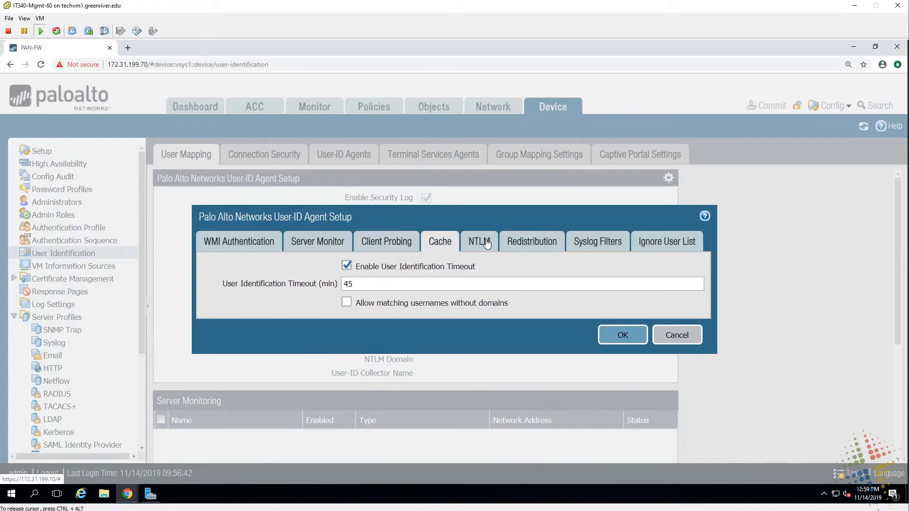
pyautogui.click(485, 242)
pyautogui.click(533, 242)
pyautogui.click(604, 240)
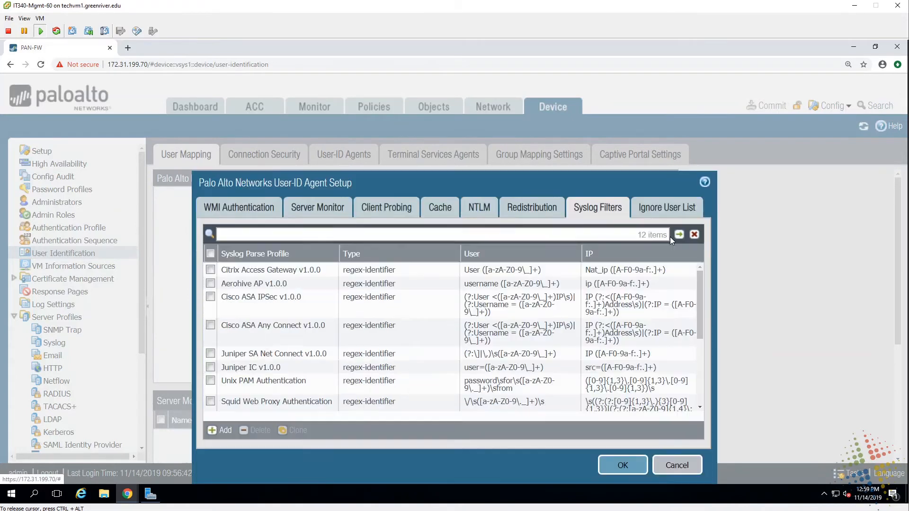
pyautogui.click(671, 209)
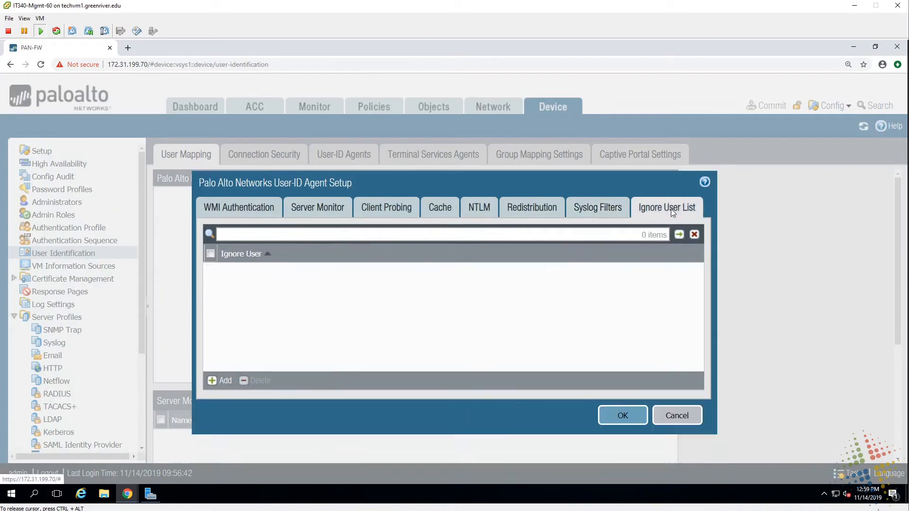
pyautogui.click(633, 415)
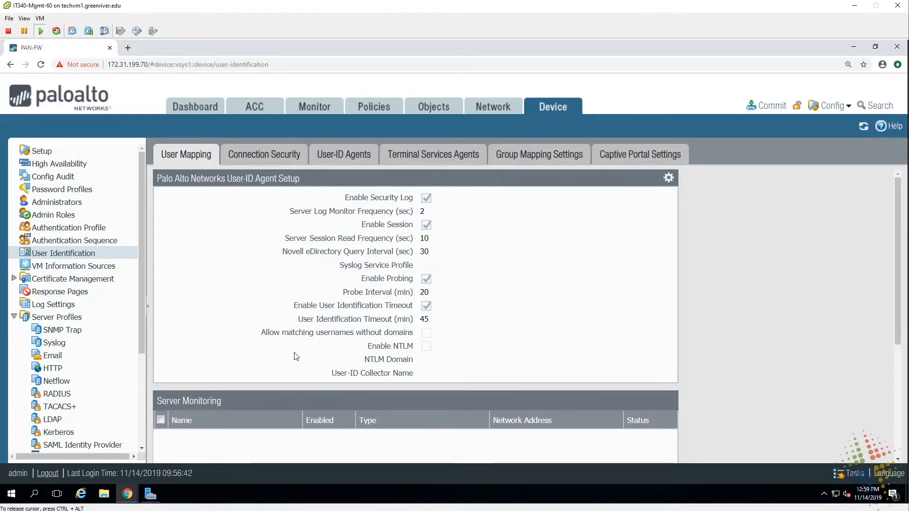
# - Add monitored server 'Group60 DC1', type Microsoft Active Directory, network address 10.1.0.100
pyautogui.scroll(-2, 272, 314)
pyautogui.scroll(-1, 273, 317)
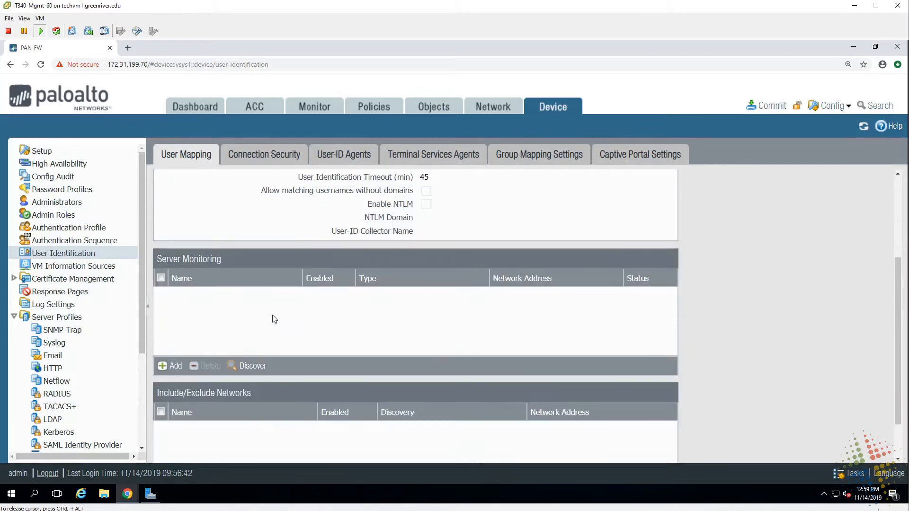
pyautogui.click(173, 367)
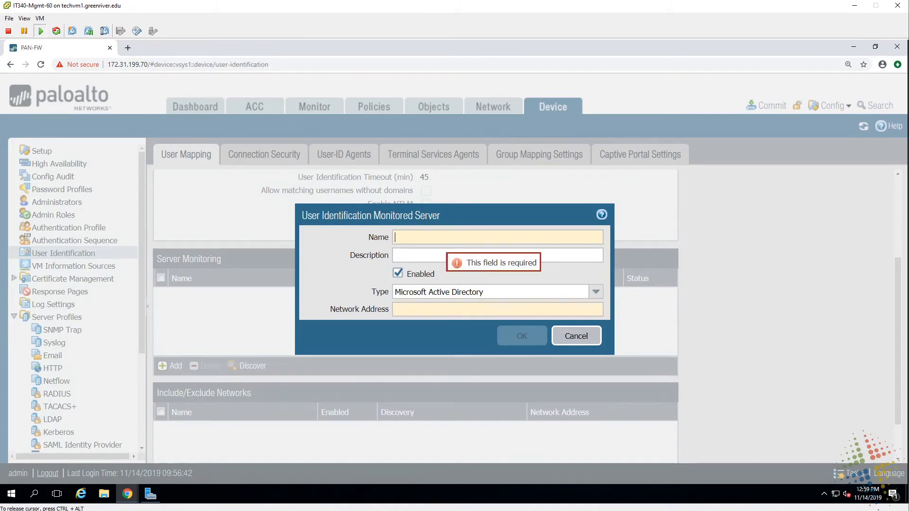
pyautogui.write('DC1')
pyautogui.press('BackSpace')
pyautogui.press('BackSpace')
pyautogui.press('BackSpace')
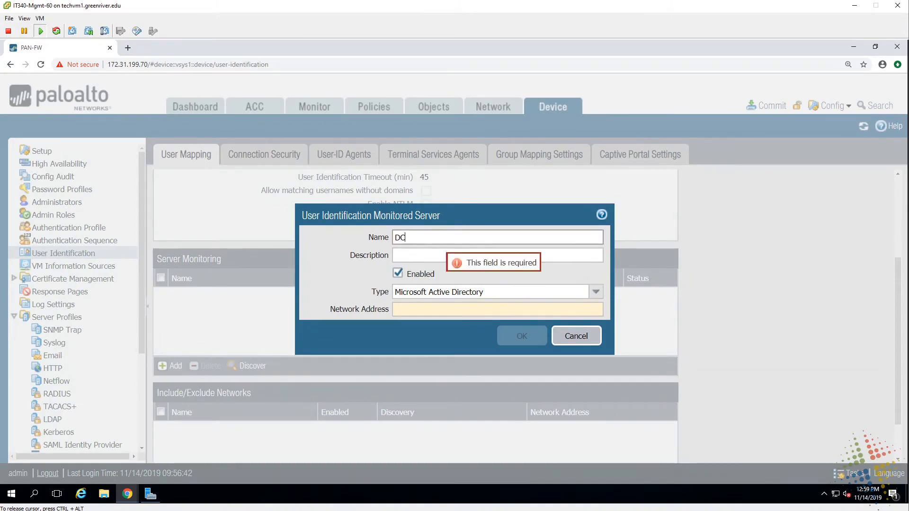
pyautogui.write('Group')
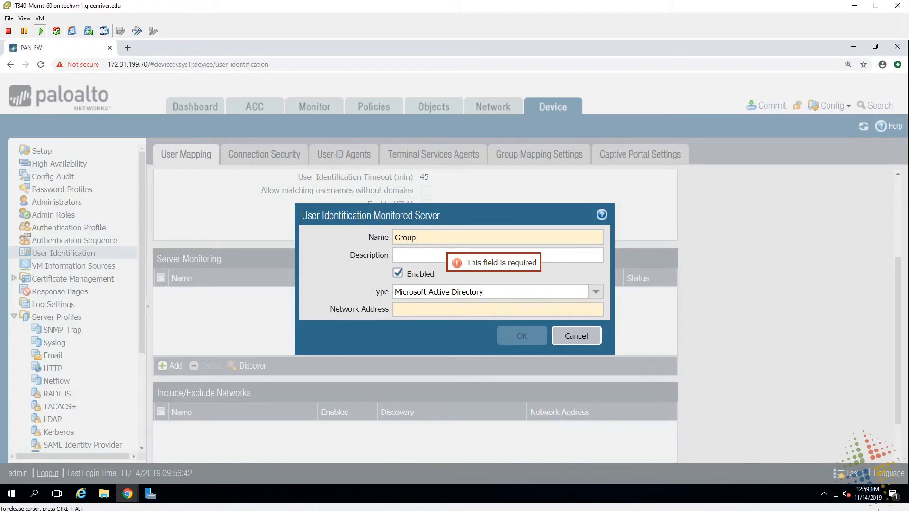
pyautogui.write('60 DC1')
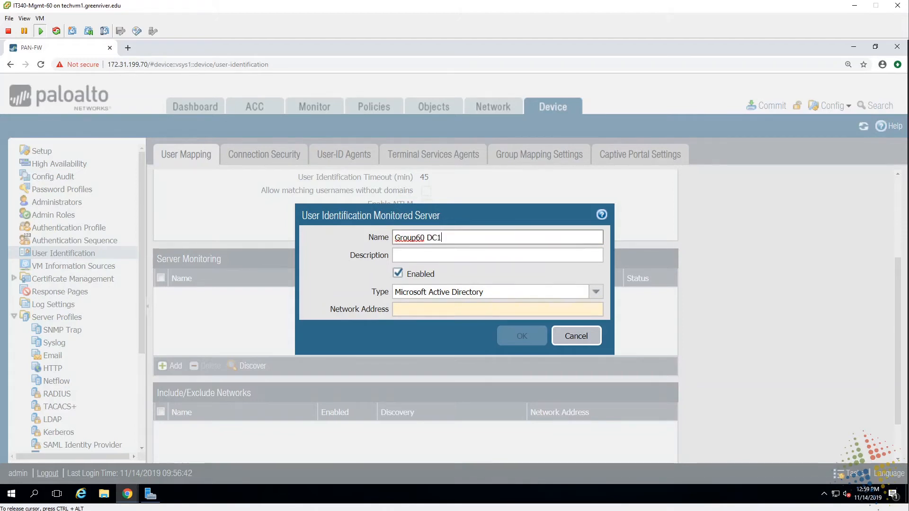
pyautogui.press('Tab')
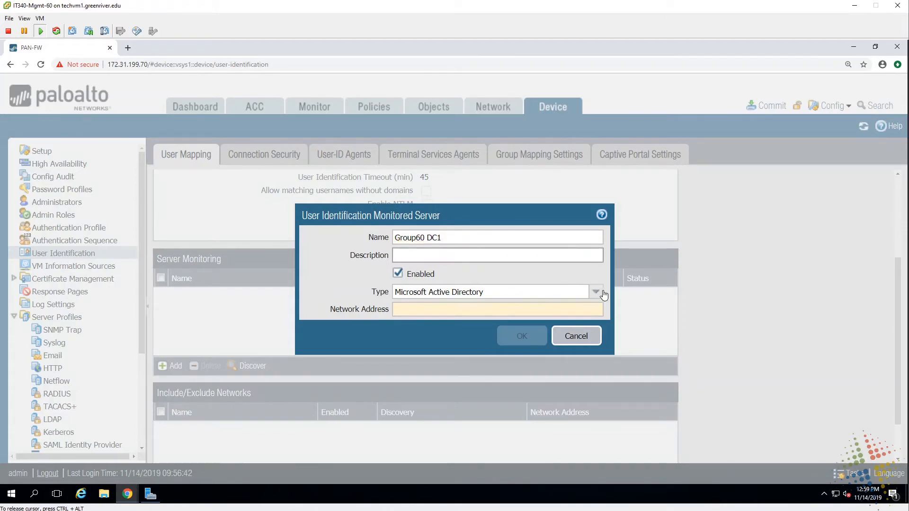
pyautogui.press('Tab')
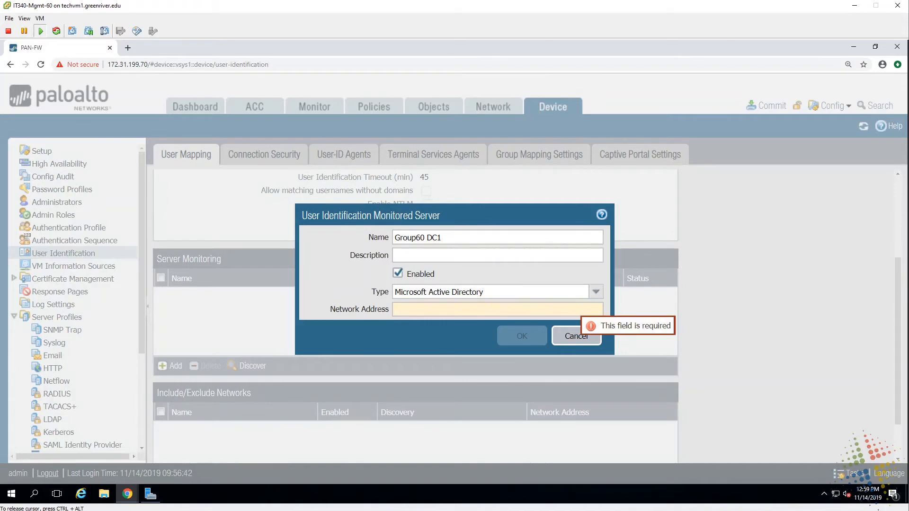
pyautogui.write('10.1.0.10')
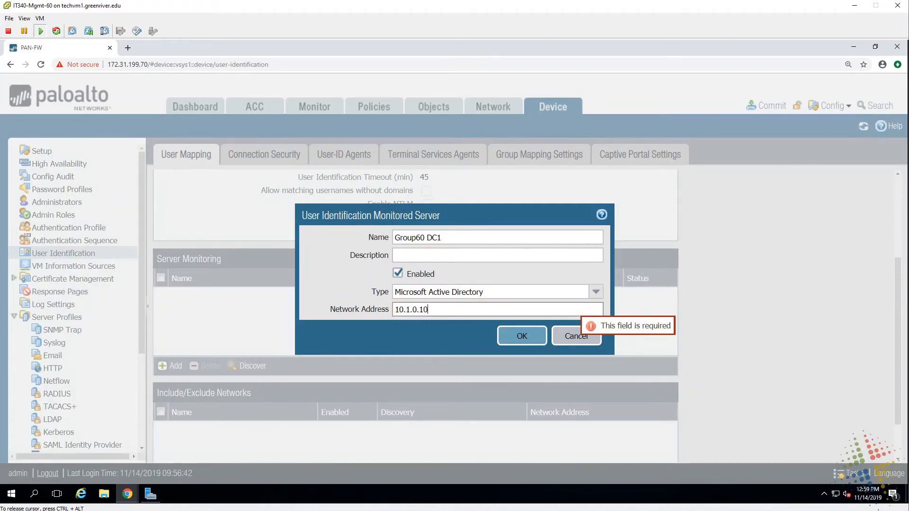
pyautogui.write('0')
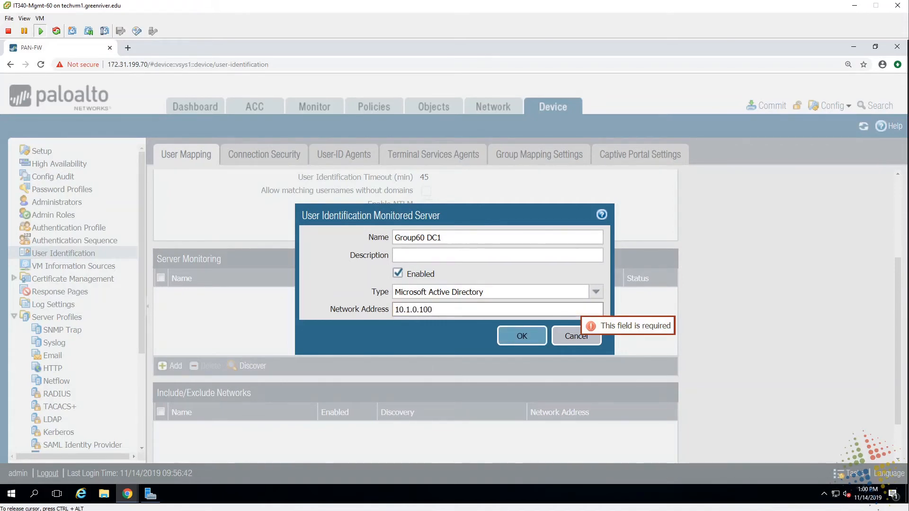
pyautogui.click(530, 336)
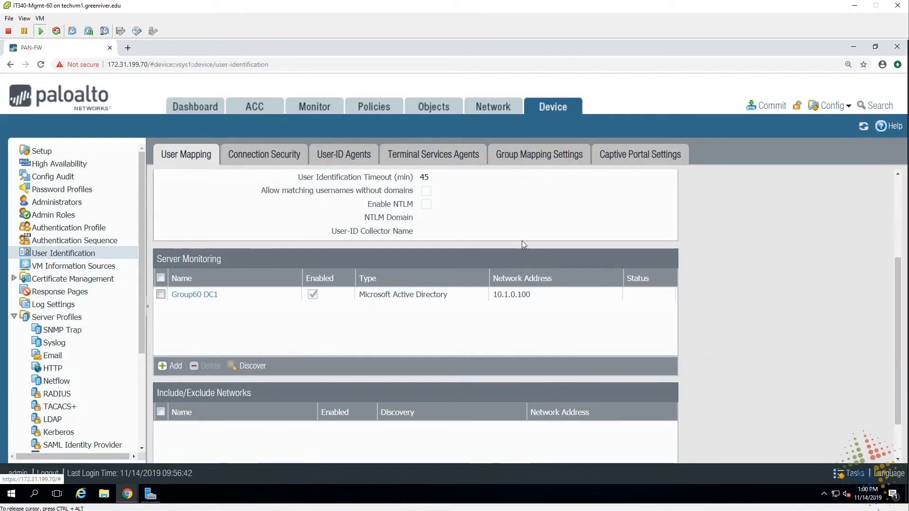
# - Create group mapping 'Group60 user groups' using the Group60 server profile, showing its include list
pyautogui.click(541, 157)
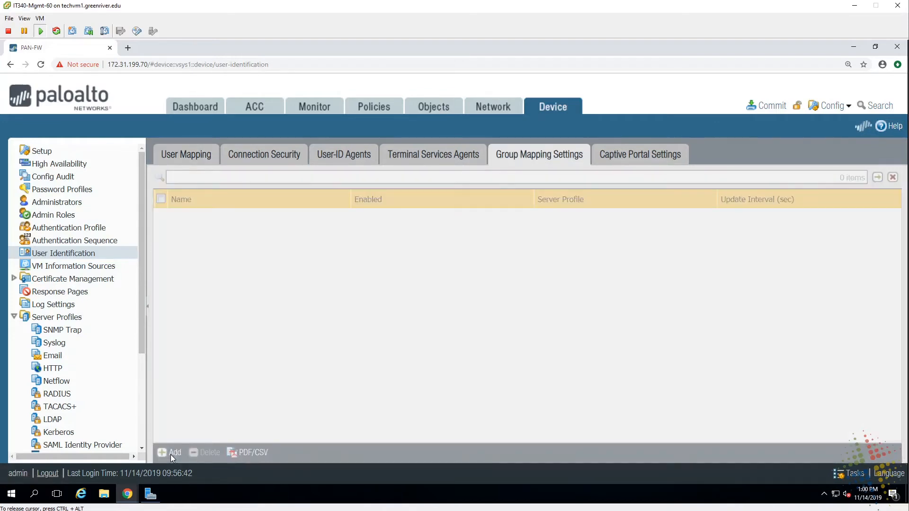
pyautogui.click(170, 453)
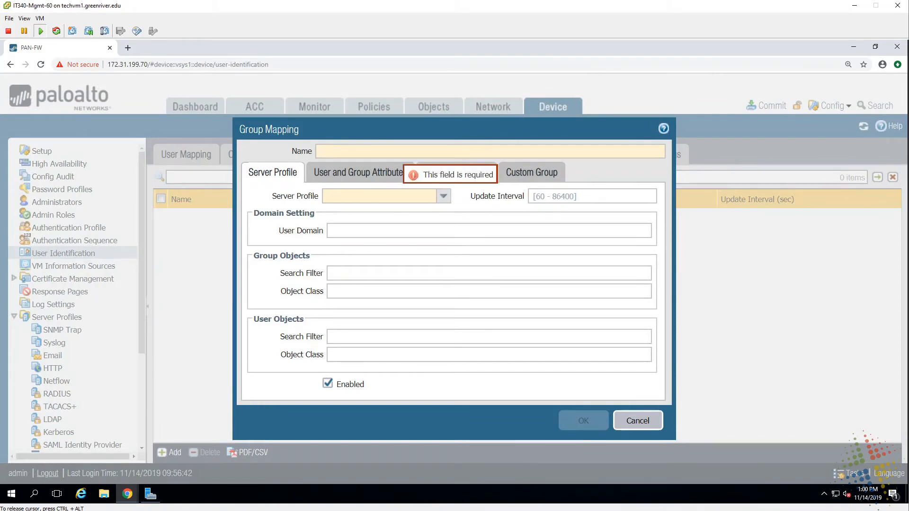
pyautogui.write('Grou')
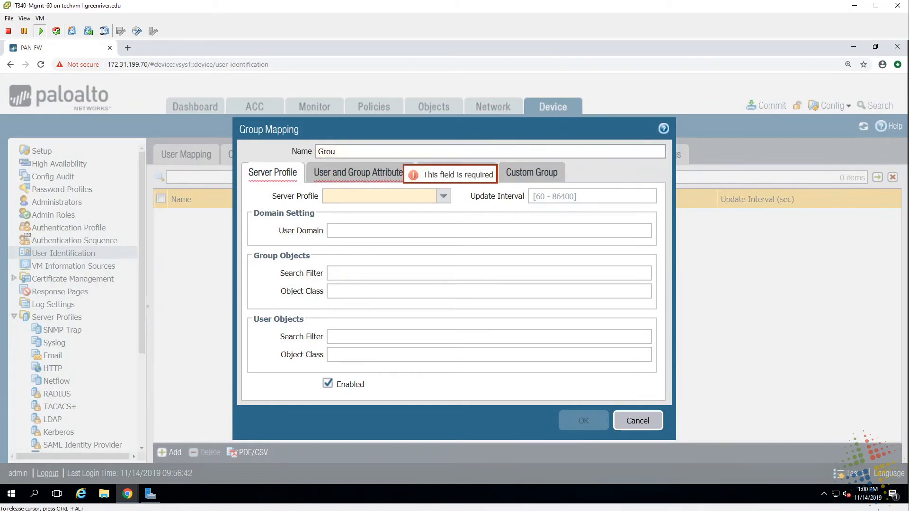
pyautogui.write('p60')
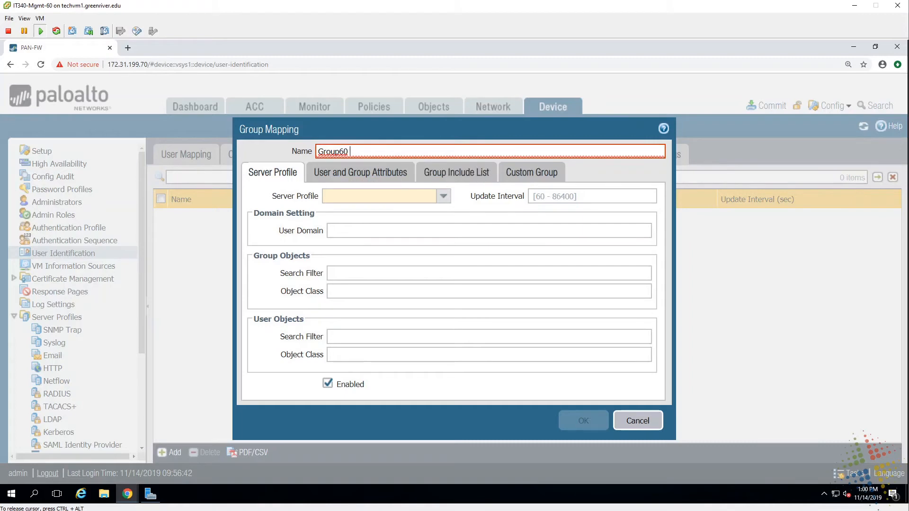
pyautogui.write(' user groups')
pyautogui.click(448, 203)
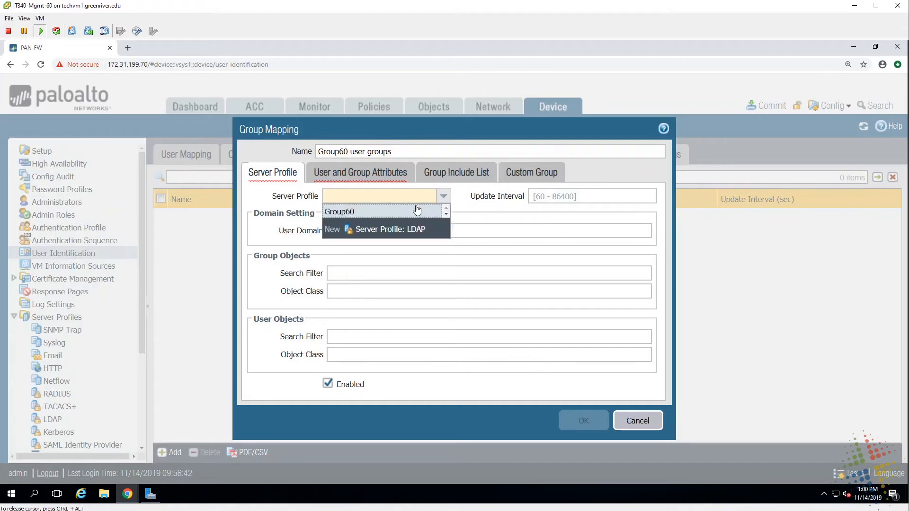
pyautogui.click(364, 213)
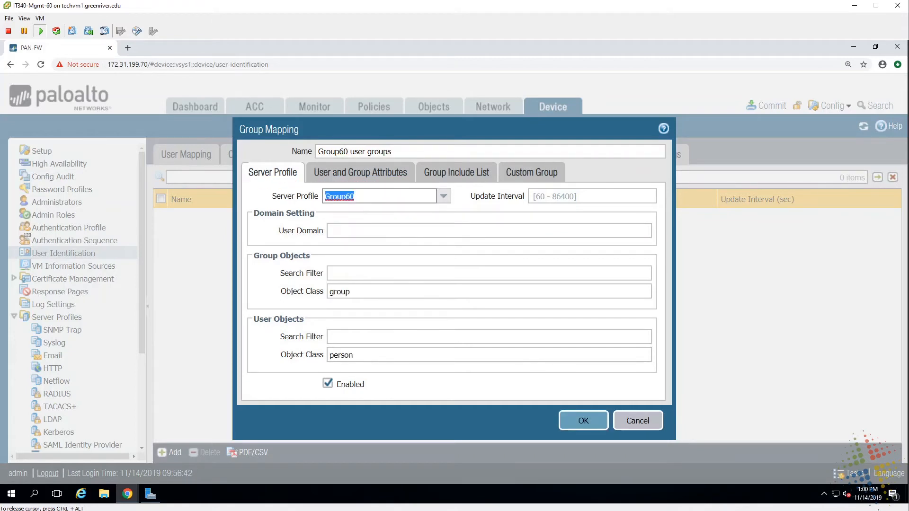
pyautogui.click(453, 174)
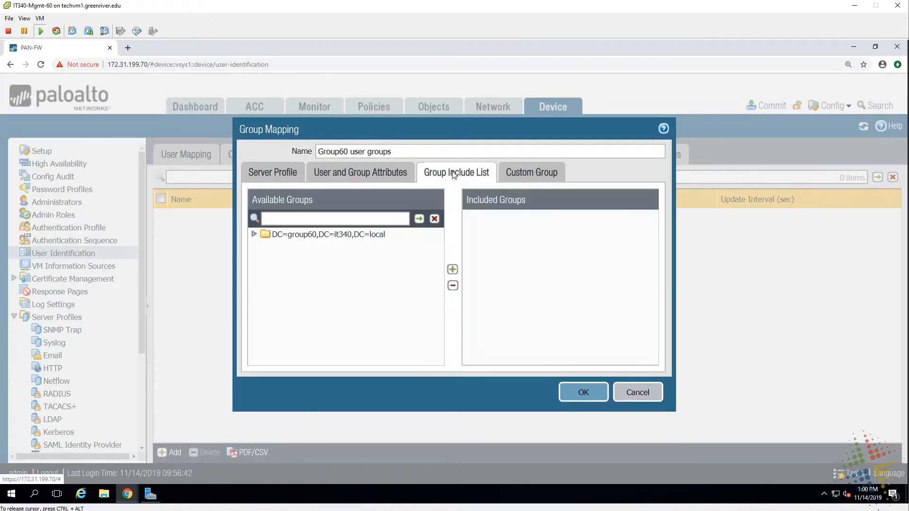
# - Include group60\domain admins, domain users and it users from the cn=users container
pyautogui.click(253, 234)
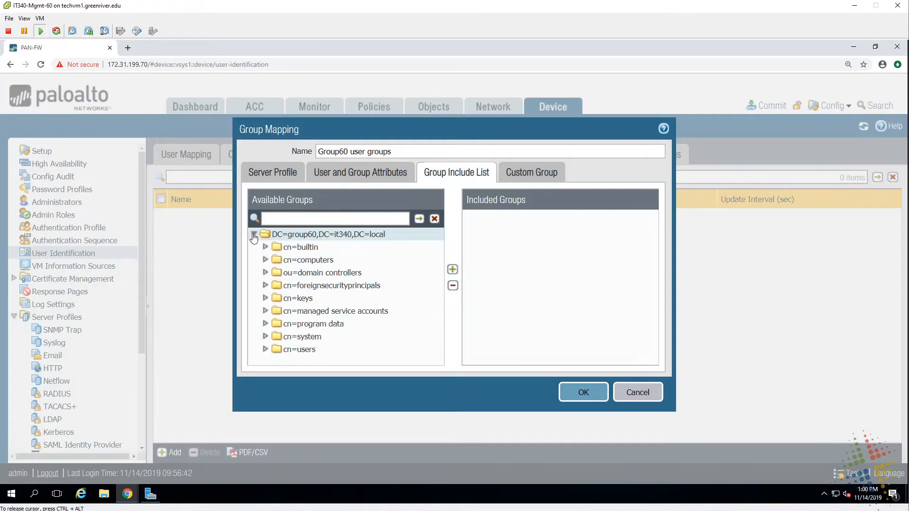
pyautogui.click(264, 349)
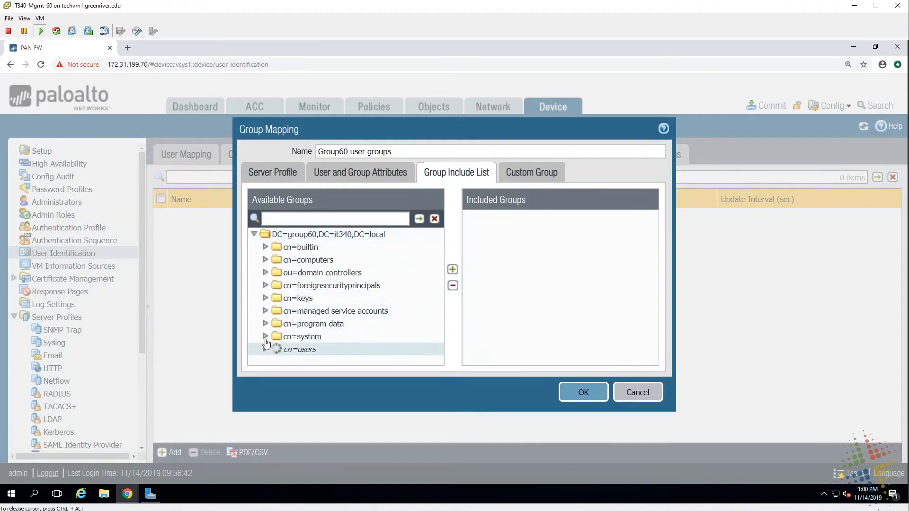
pyautogui.scroll(-2, 373, 326)
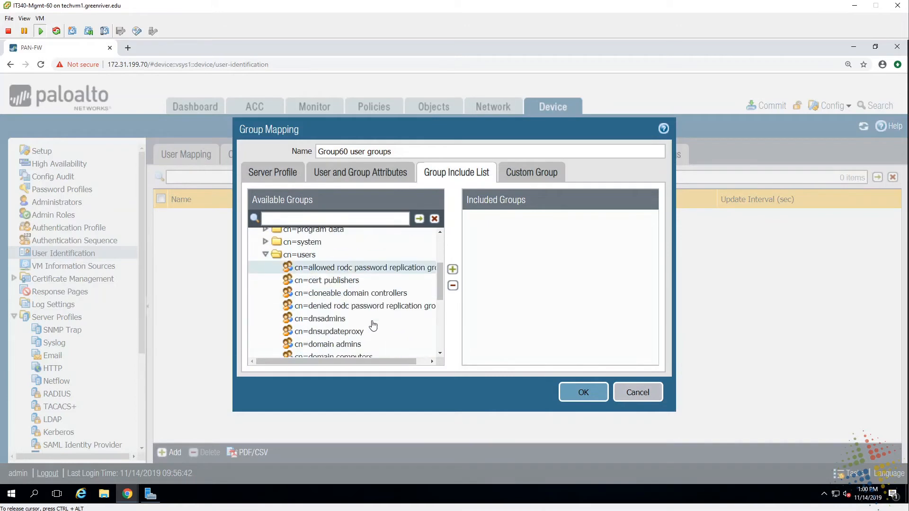
pyautogui.scroll(-1, 373, 325)
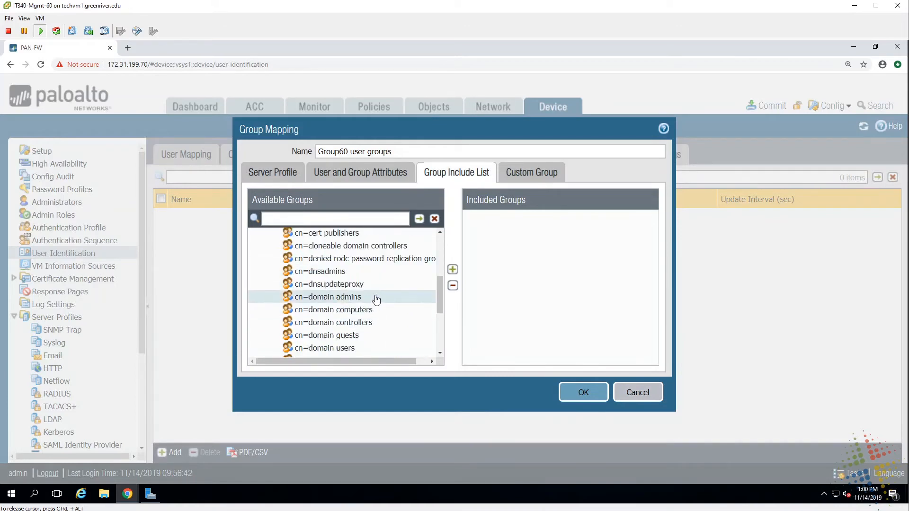
pyautogui.click(377, 298)
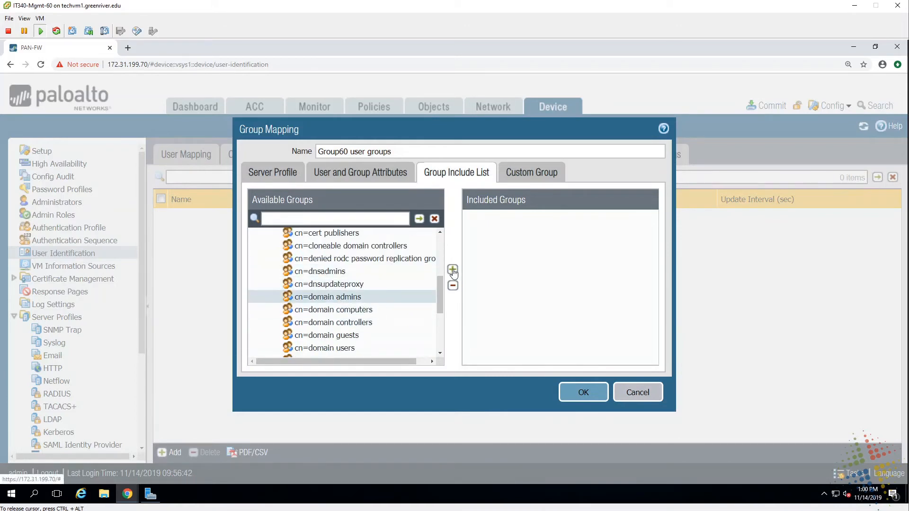
pyautogui.click(452, 269)
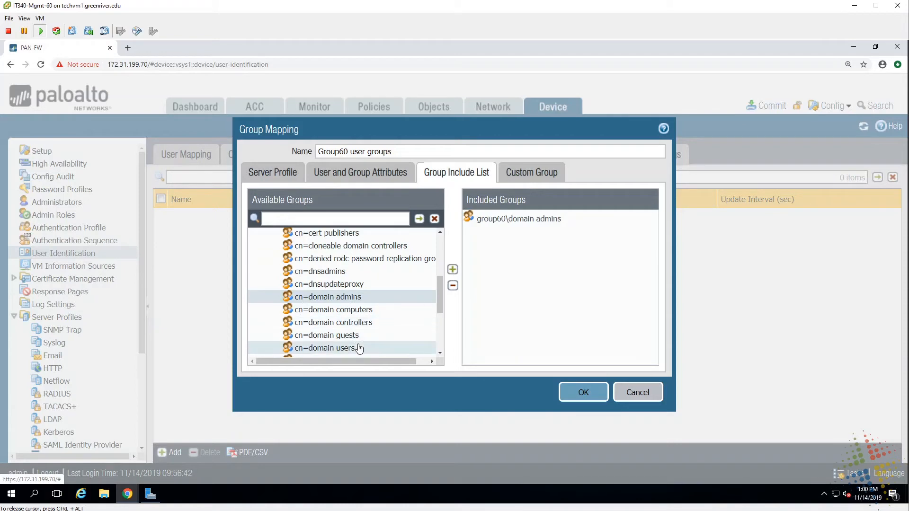
pyautogui.click(358, 350)
pyautogui.click(452, 269)
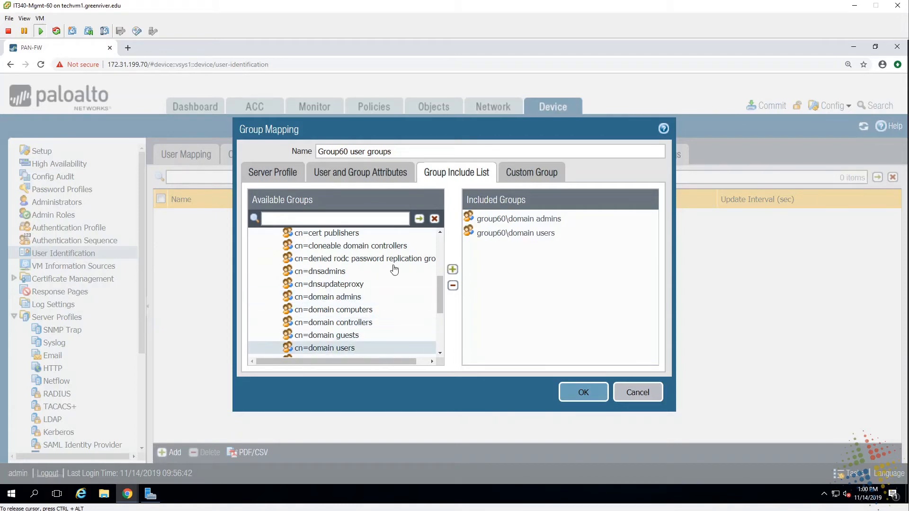
pyautogui.scroll(-1, 394, 270)
pyautogui.scroll(-1, 393, 268)
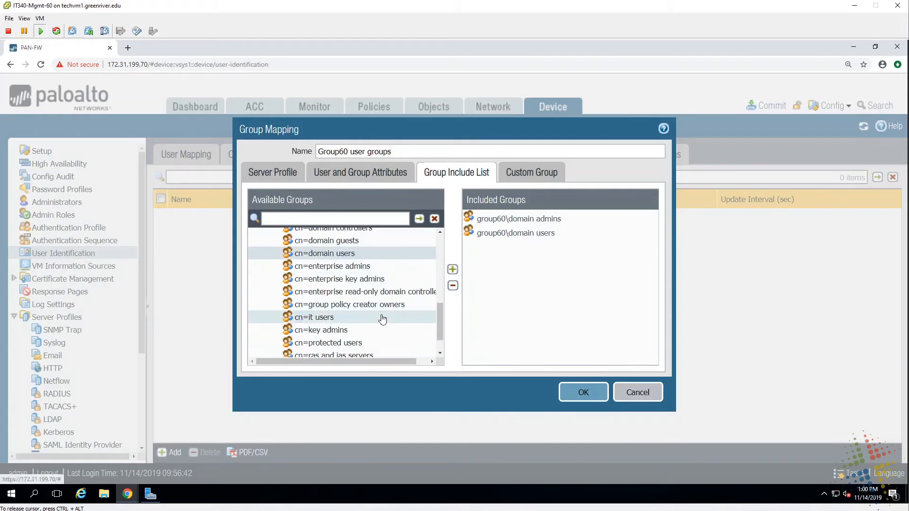
pyautogui.click(382, 316)
pyautogui.click(452, 270)
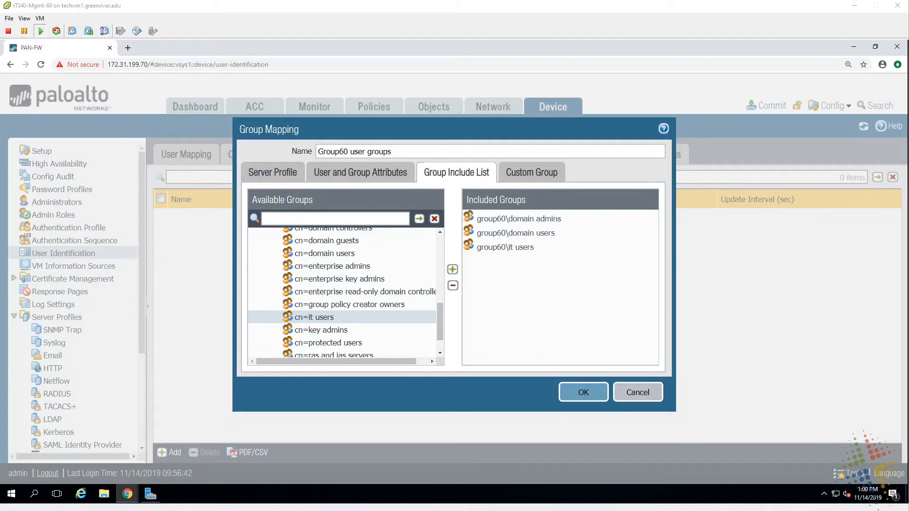
# - Ink example groups Accounting and Facilities, clear the annotations, then save the group mapping
pyautogui.moveTo(478, 274)
pyautogui.mouseDown()
pyautogui.moveTo(487, 266)
pyautogui.moveTo(538, 278)
pyautogui.mouseUp()
pyautogui.moveTo(383, 275)
pyautogui.mouseDown()
pyautogui.moveTo(342, 218)
pyautogui.moveTo(330, 233)
pyautogui.mouseUp()
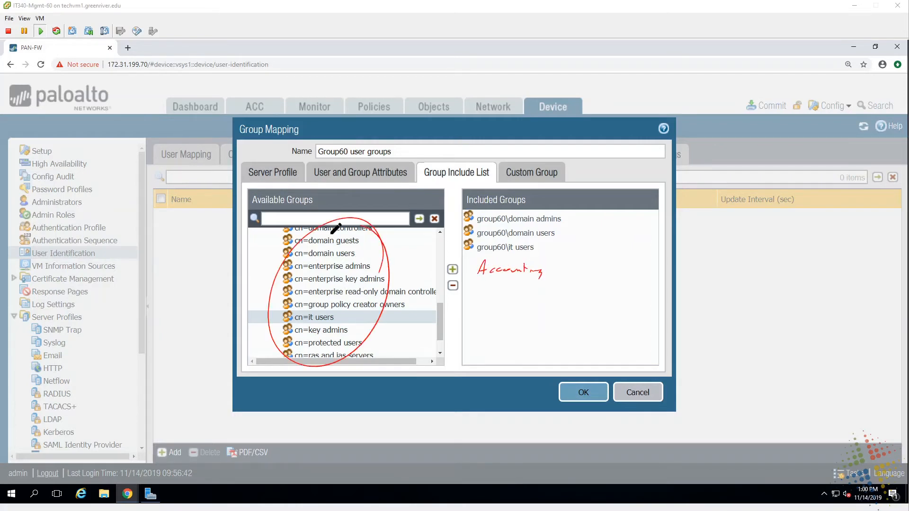
pyautogui.moveTo(351, 305)
pyautogui.mouseDown()
pyautogui.moveTo(449, 297)
pyautogui.moveTo(428, 321)
pyautogui.mouseUp()
pyautogui.moveTo(479, 284)
pyautogui.mouseDown()
pyautogui.moveTo(480, 298)
pyautogui.moveTo(487, 289)
pyautogui.moveTo(553, 298)
pyautogui.mouseUp()
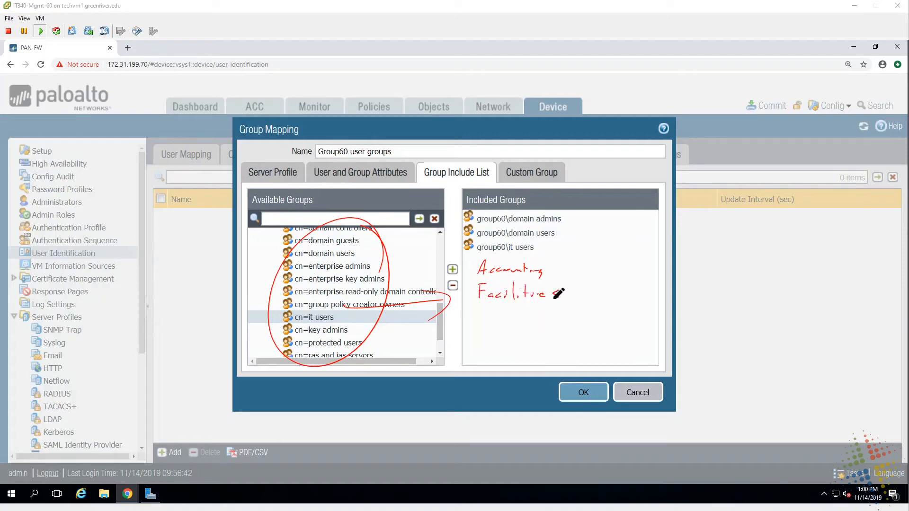
pyautogui.click(541, 285)
pyautogui.moveTo(507, 254); pyautogui.dragTo(537, 252)
pyautogui.press('Escape')
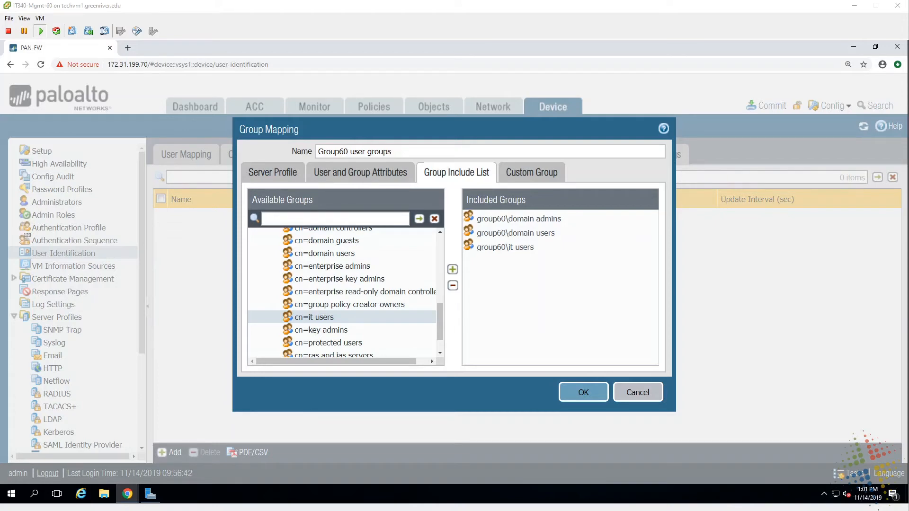
pyautogui.click(571, 393)
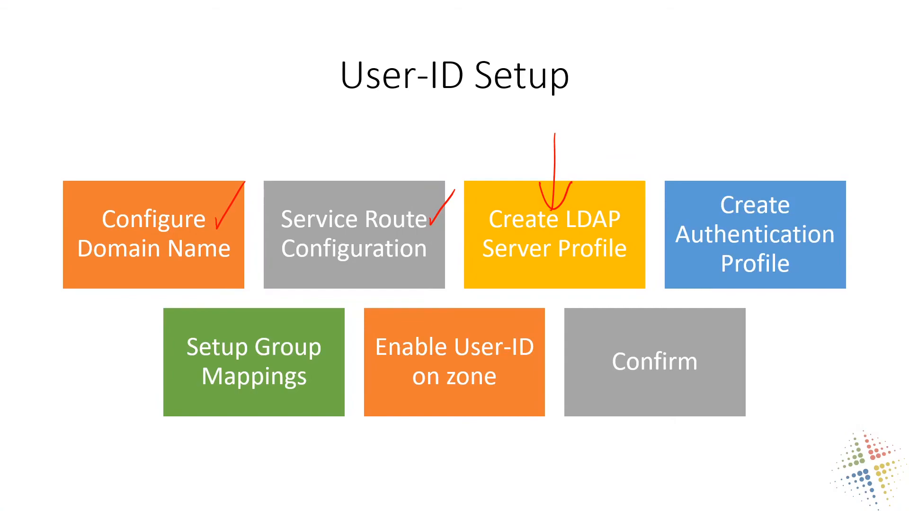
# - Tick LDAP profile, authentication profile and group mapping items; arrow Enable User-ID on zone
pyautogui.press('b')
pyautogui.press('b')
pyautogui.moveTo(617, 193)
pyautogui.mouseDown()
pyautogui.moveTo(621, 207)
pyautogui.moveTo(667, 159)
pyautogui.mouseUp()
pyautogui.moveTo(808, 203); pyautogui.dragTo(850, 174)
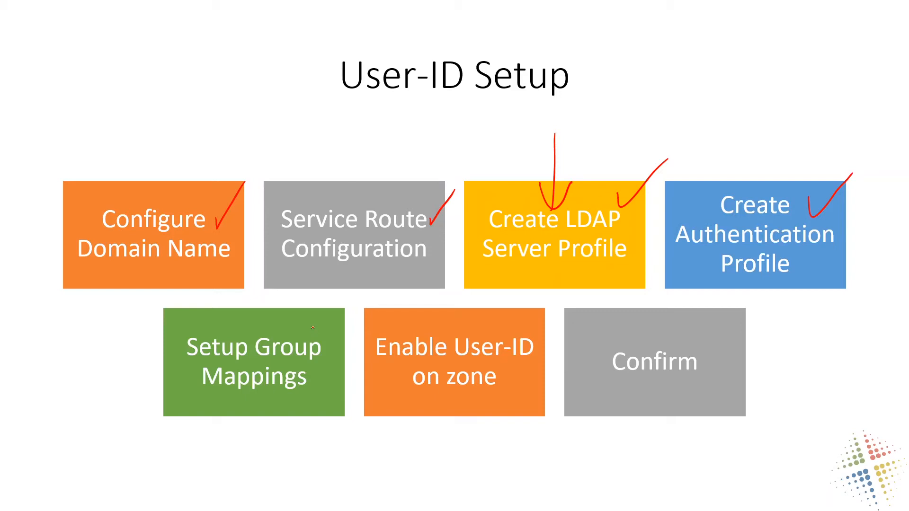
pyautogui.moveTo(312, 327); pyautogui.dragTo(340, 304)
pyautogui.moveTo(450, 401)
pyautogui.mouseDown()
pyautogui.moveTo(442, 437)
pyautogui.moveTo(456, 413)
pyautogui.mouseUp()
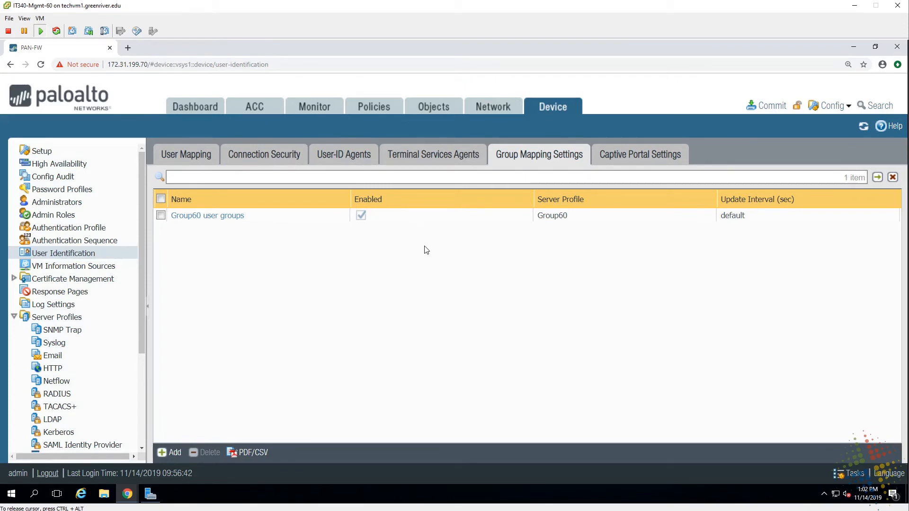
# - Turn on User Identification for the Private zone under Network > Zones and save it
pyautogui.click(491, 108)
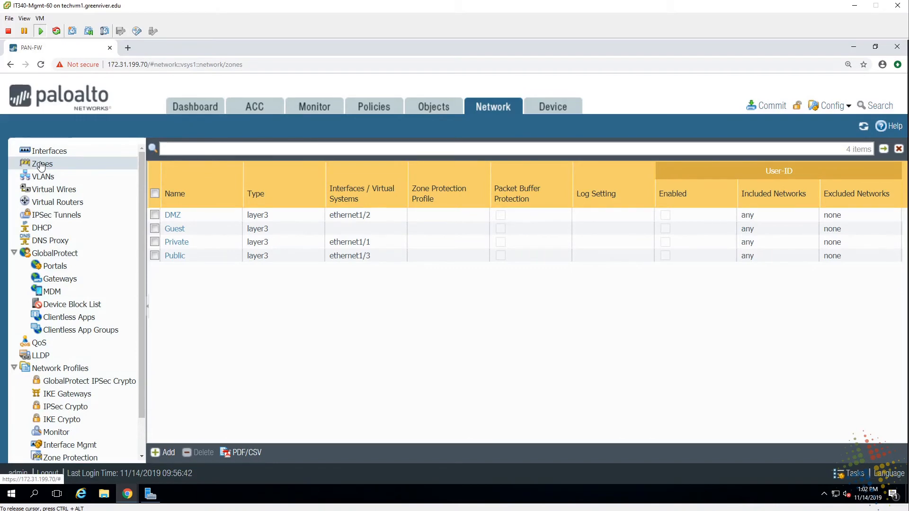
pyautogui.click(179, 243)
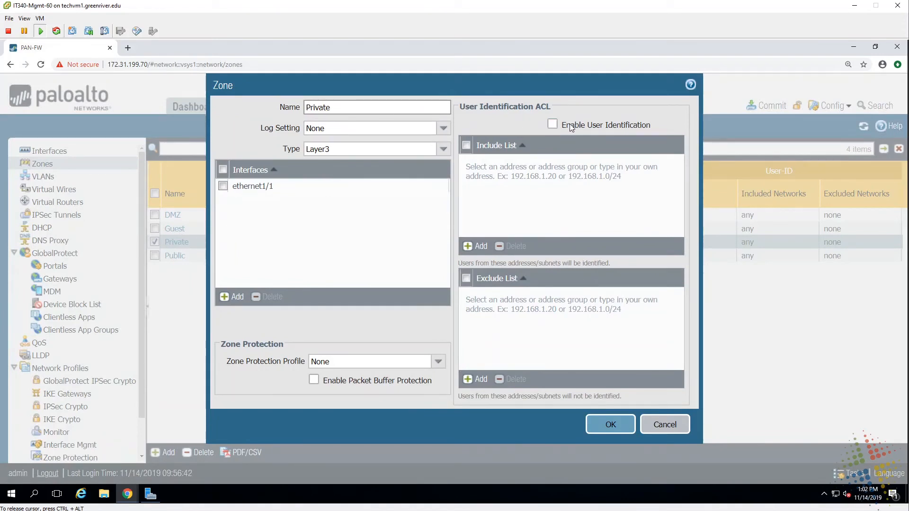
pyautogui.click(553, 124)
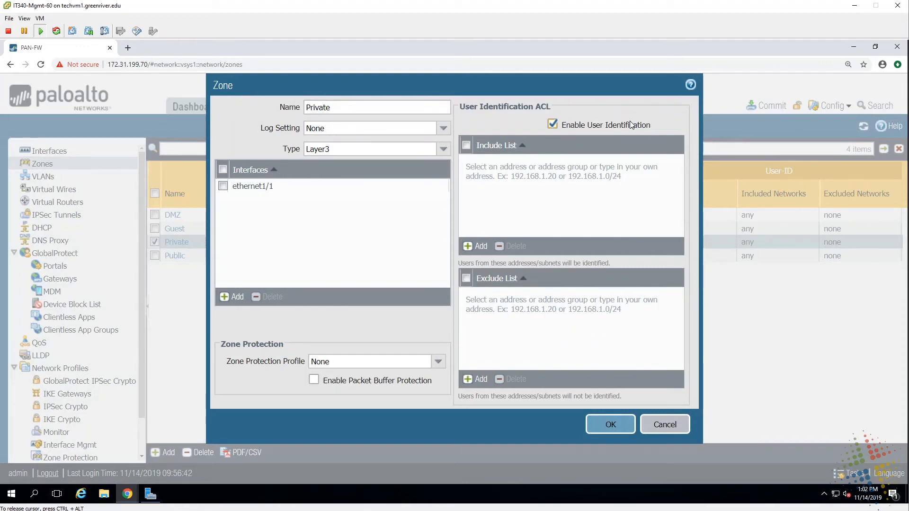
pyautogui.click(610, 426)
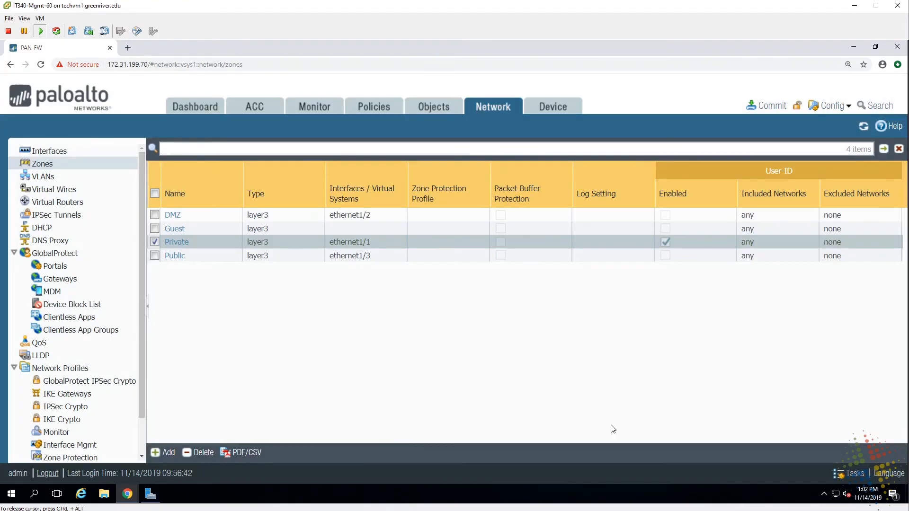
pyautogui.click(767, 107)
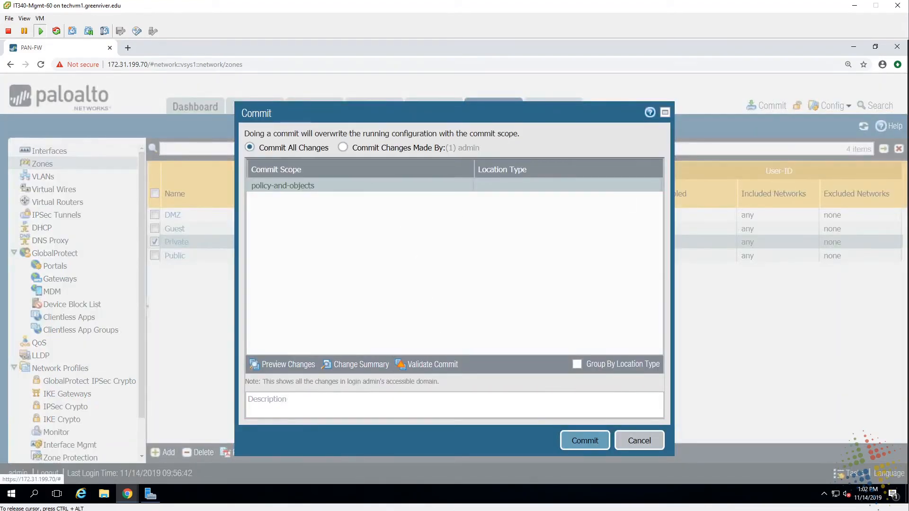
# - Commit all pending changes to the firewall and erase the Configure Domain Name check mark on the slide
pyautogui.click(579, 438)
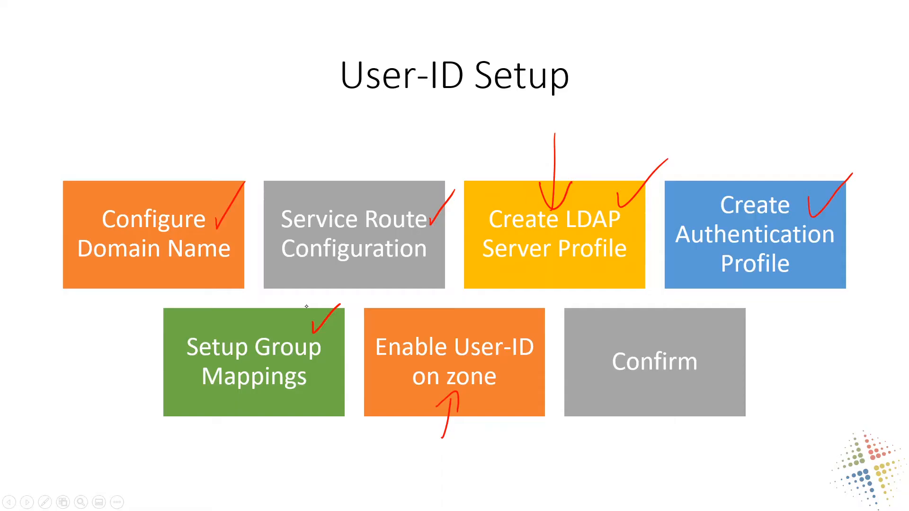
pyautogui.press('e')
pyautogui.moveTo(241, 216); pyautogui.dragTo(229, 218)
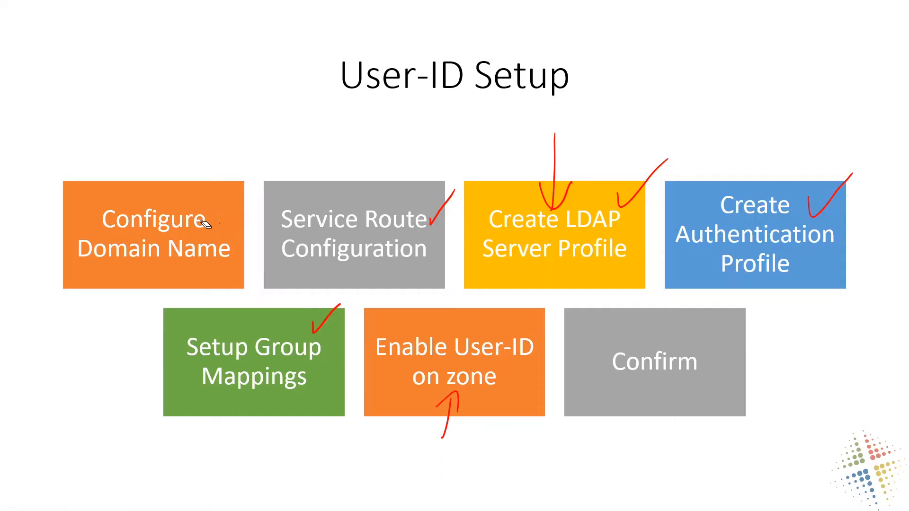
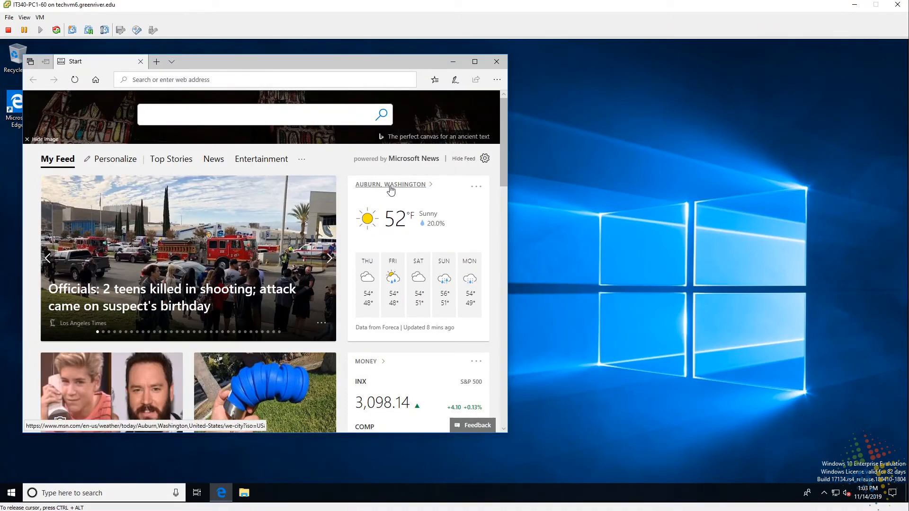
# - Open the Auburn, Washington weather forecast on MSN, then its Severe Weather page
pyautogui.click(390, 185)
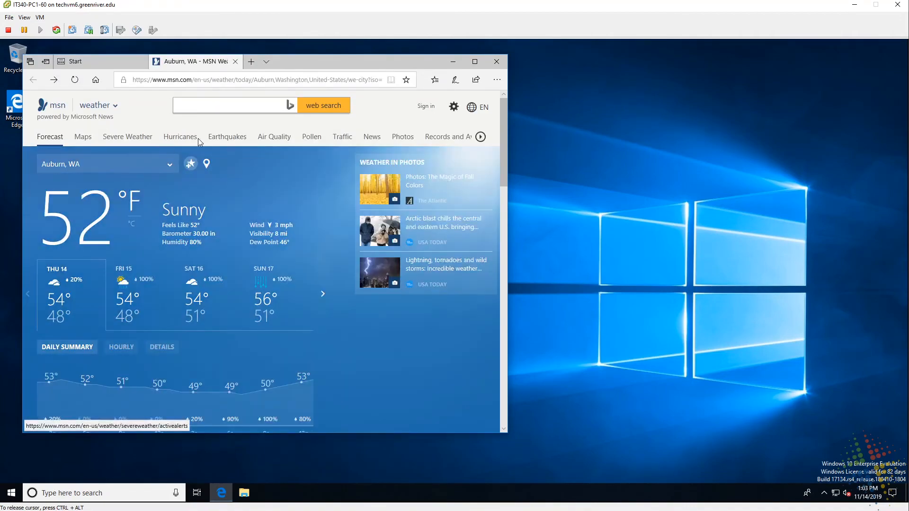
pyautogui.click(137, 138)
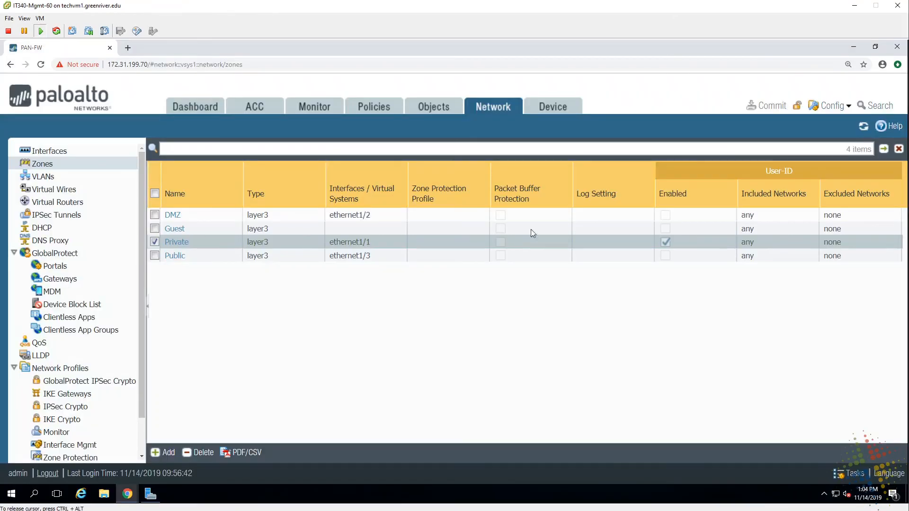
# - Show the Monitor traffic logs and open the Detailed Log View of the newest session
pyautogui.click(317, 108)
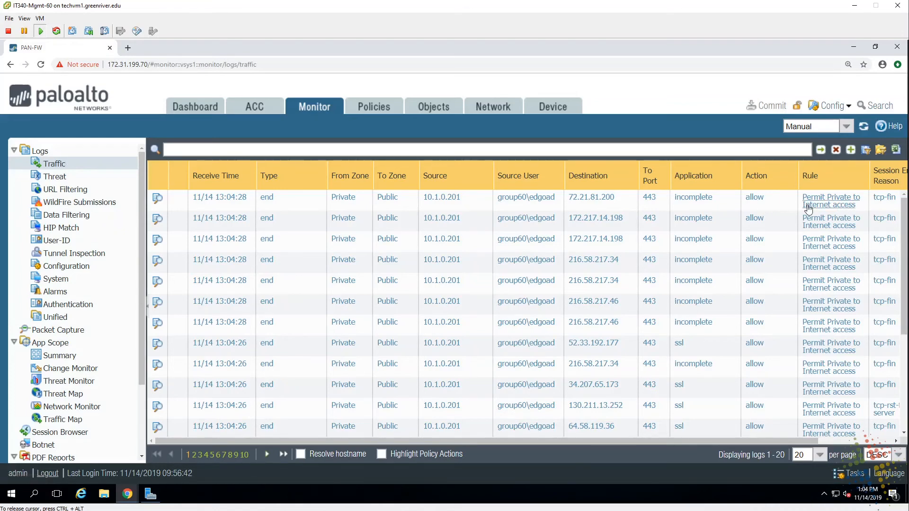
pyautogui.click(158, 203)
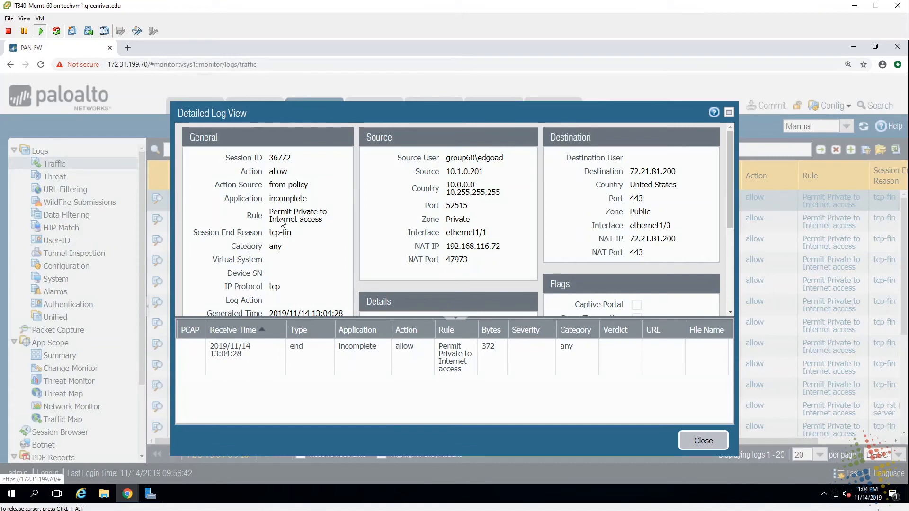
# - Review rule Permit Private to Internet access, destination 72.21.81.200, port 443 and NAT IP, then close
pyautogui.moveTo(277, 214); pyautogui.dragTo(309, 218)
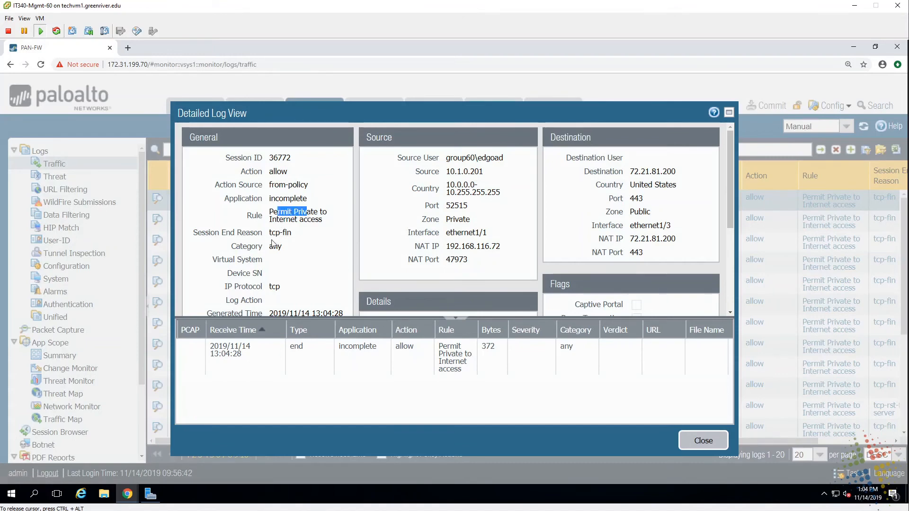
pyautogui.scroll(-1, 281, 281)
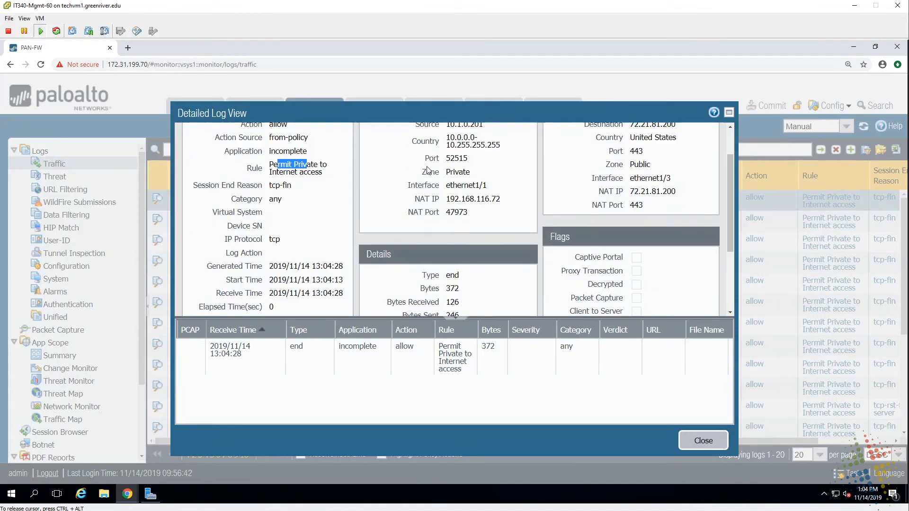
pyautogui.scroll(1, 427, 169)
pyautogui.scroll(-1, 427, 169)
pyautogui.scroll(1, 427, 169)
pyautogui.doubleClick(637, 172)
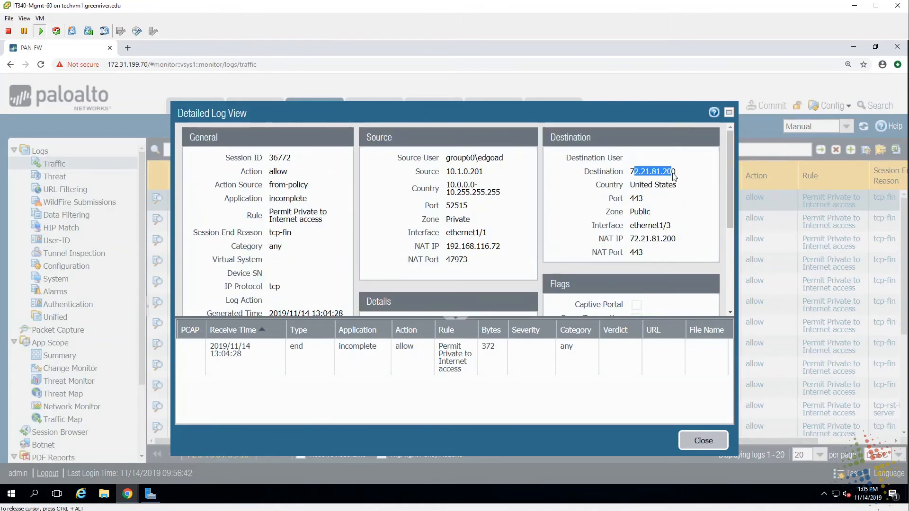
pyautogui.doubleClick(636, 198)
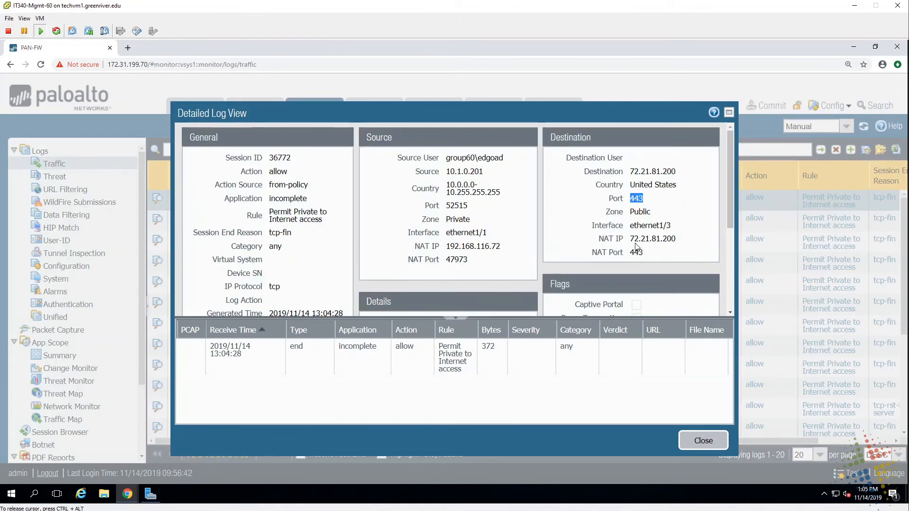
pyautogui.moveTo(634, 238); pyautogui.dragTo(667, 239)
pyautogui.scroll(-3, 606, 222)
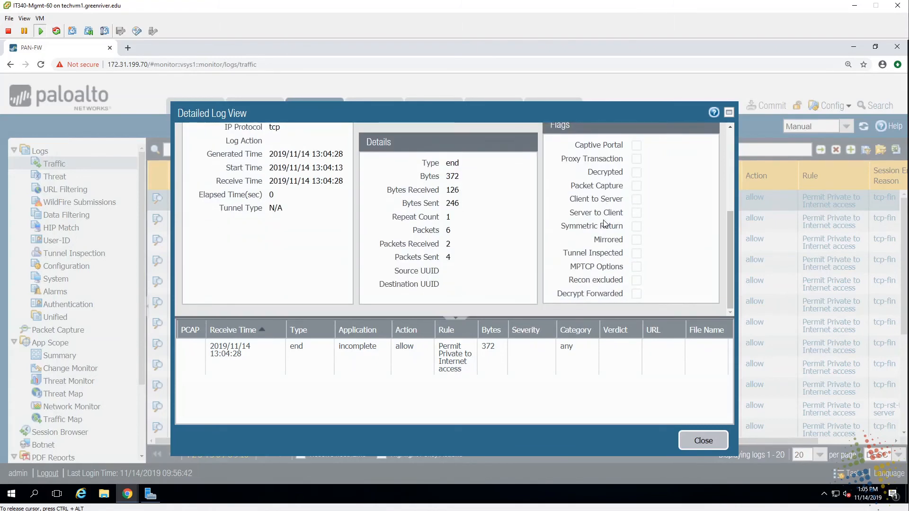
pyautogui.click(715, 442)
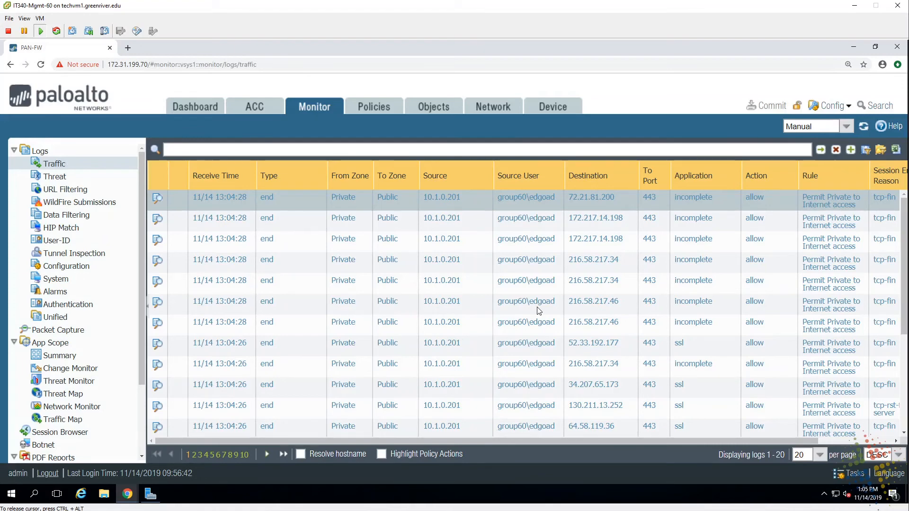
# - Add a new Security policy rule and name it 'Block IT'
pyautogui.click(379, 108)
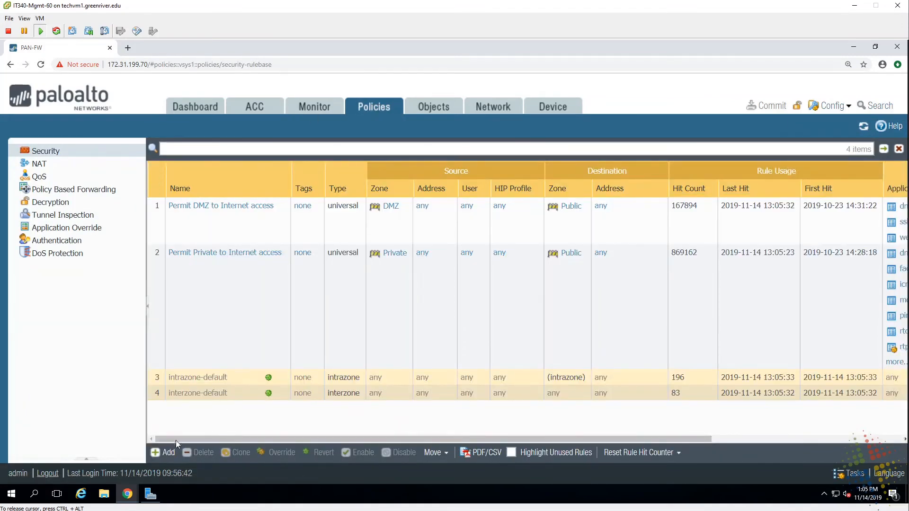
pyautogui.click(167, 453)
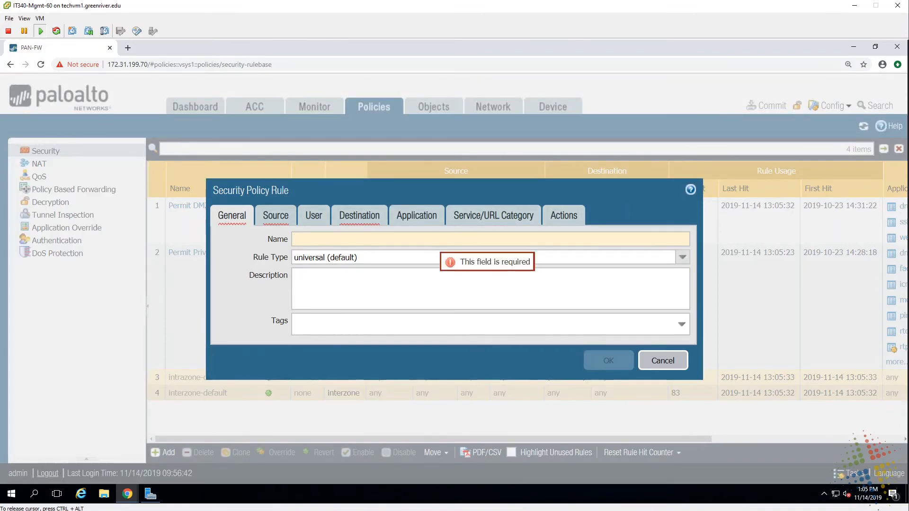
pyautogui.write('Block IT')
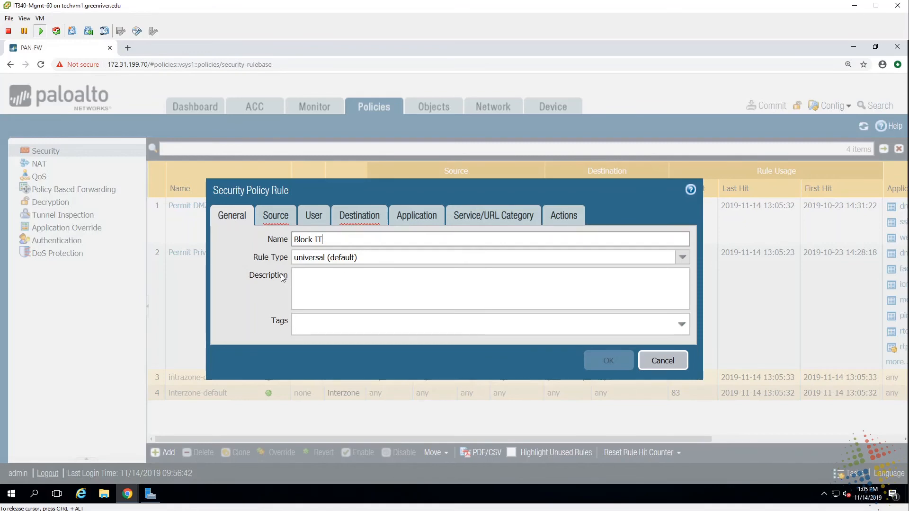
# - Add Private as the Block IT source zone and Public as its destination zone
pyautogui.click(274, 216)
pyautogui.click(237, 394)
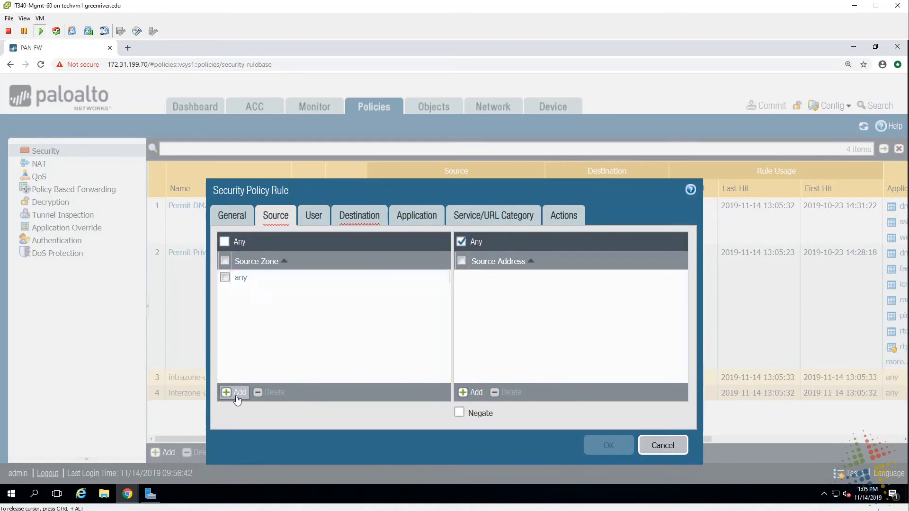
pyautogui.click(249, 322)
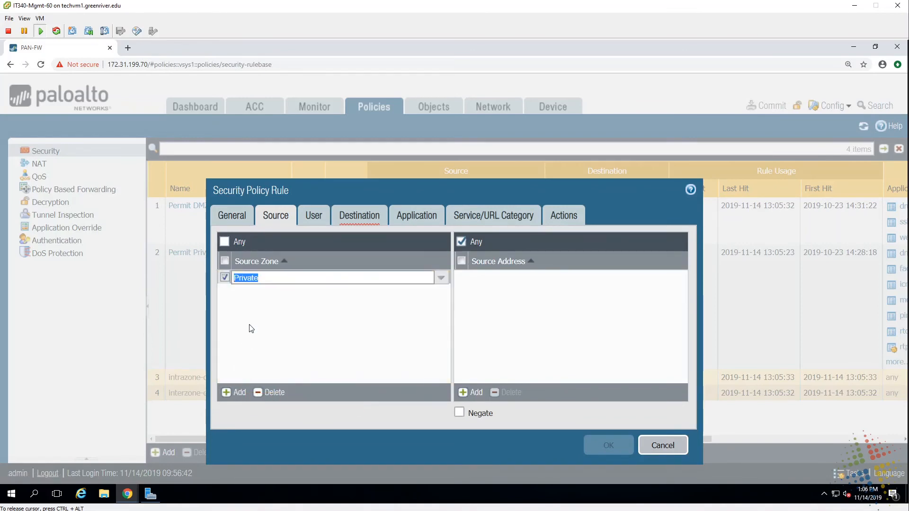
pyautogui.click(369, 219)
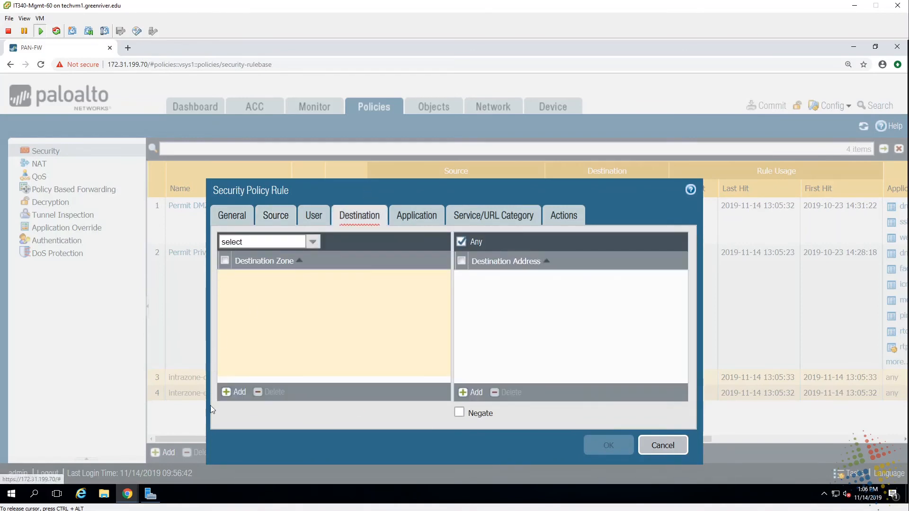
pyautogui.click(237, 392)
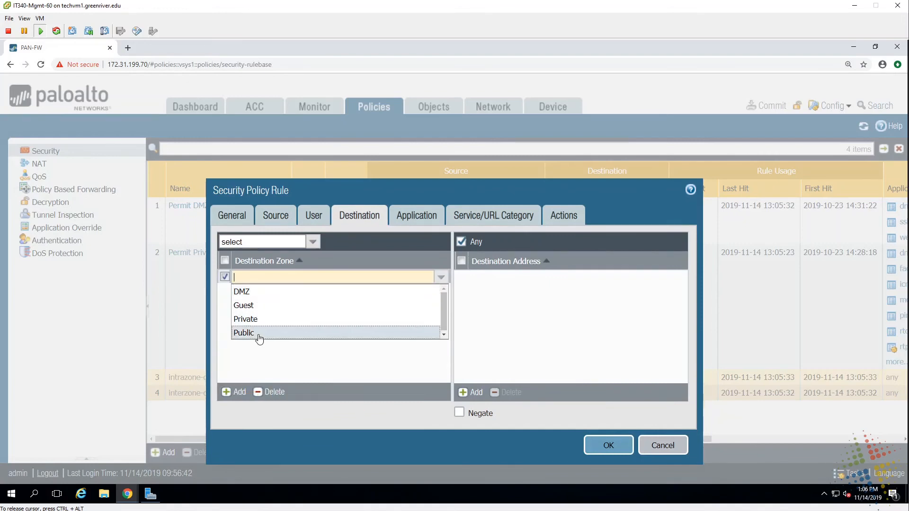
pyautogui.click(257, 335)
pyautogui.click(425, 215)
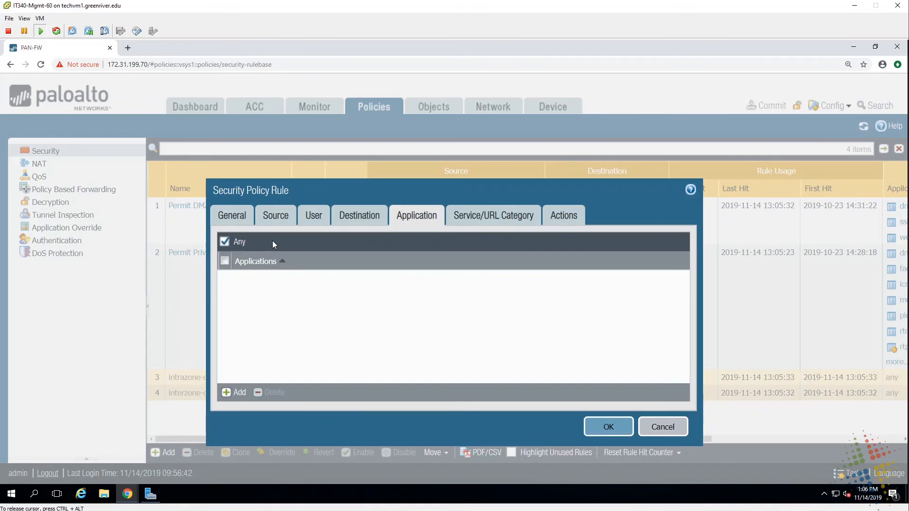
# - Set the Block IT action to Deny and stop logging at session end
pyautogui.click(467, 214)
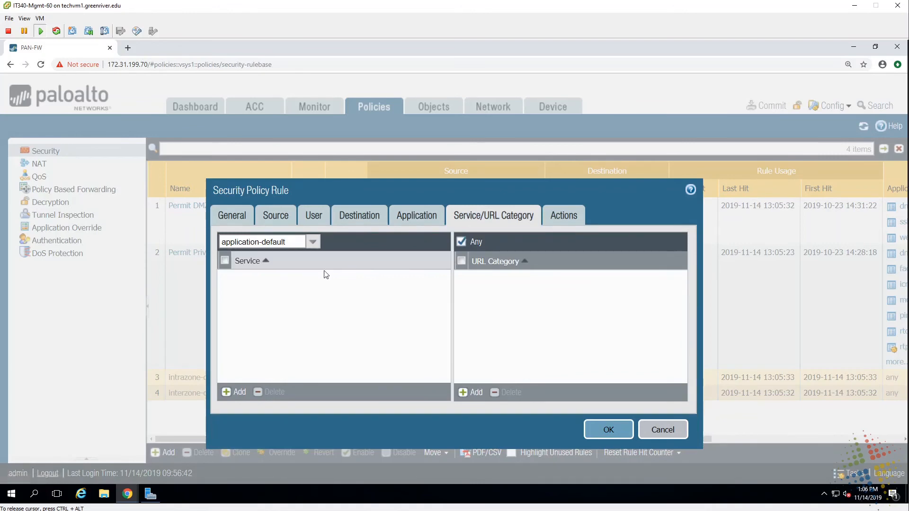
pyautogui.click(555, 215)
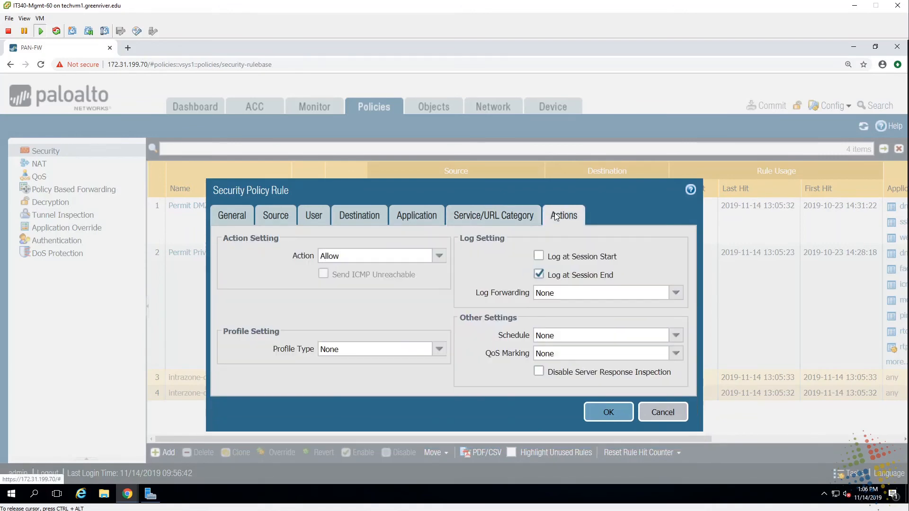
pyautogui.click(436, 259)
pyautogui.click(428, 272)
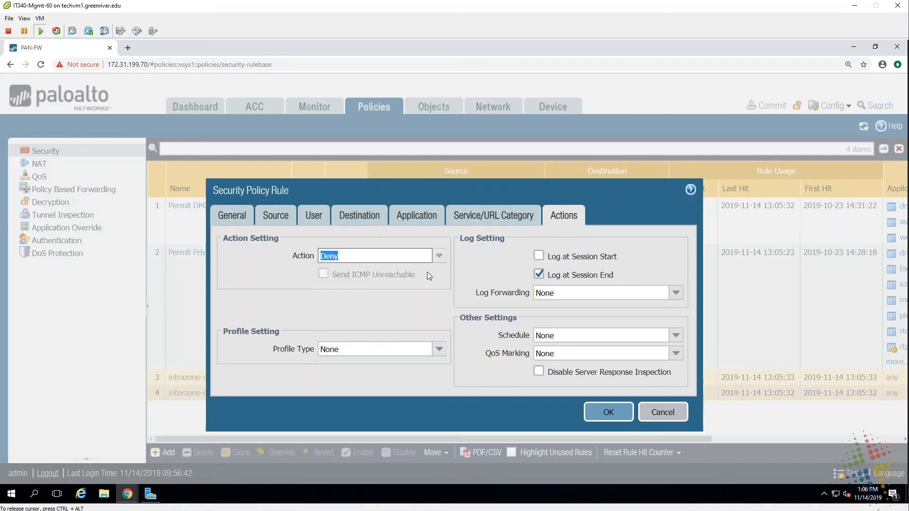
pyautogui.click(539, 273)
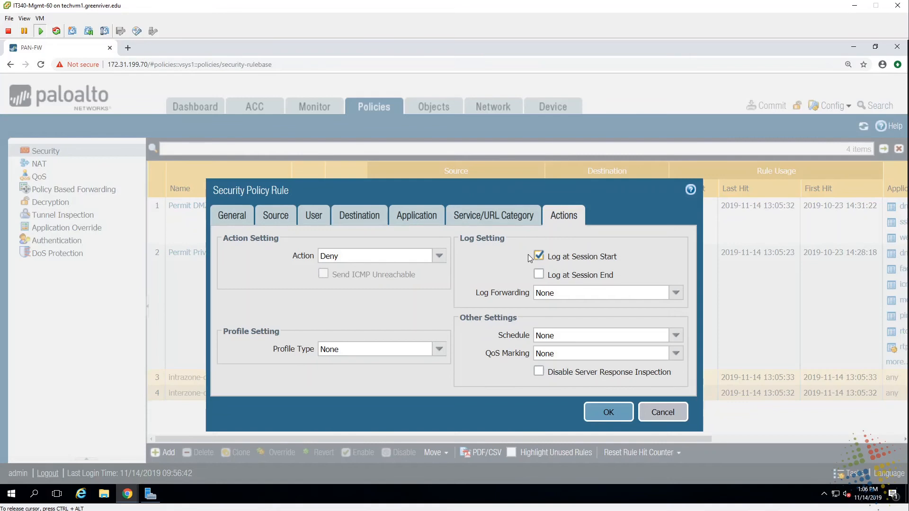
pyautogui.click(313, 218)
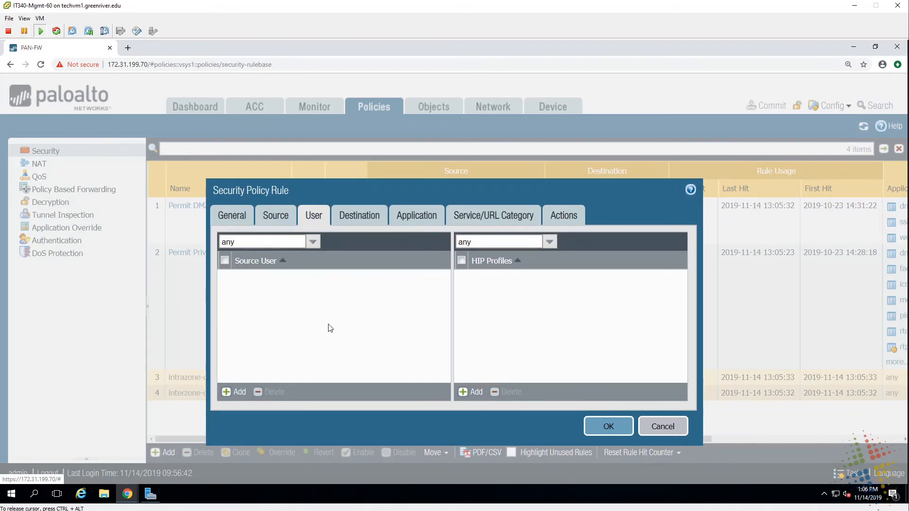
# - Add group60\it users as the source user and save the Block IT rule
pyautogui.click(237, 392)
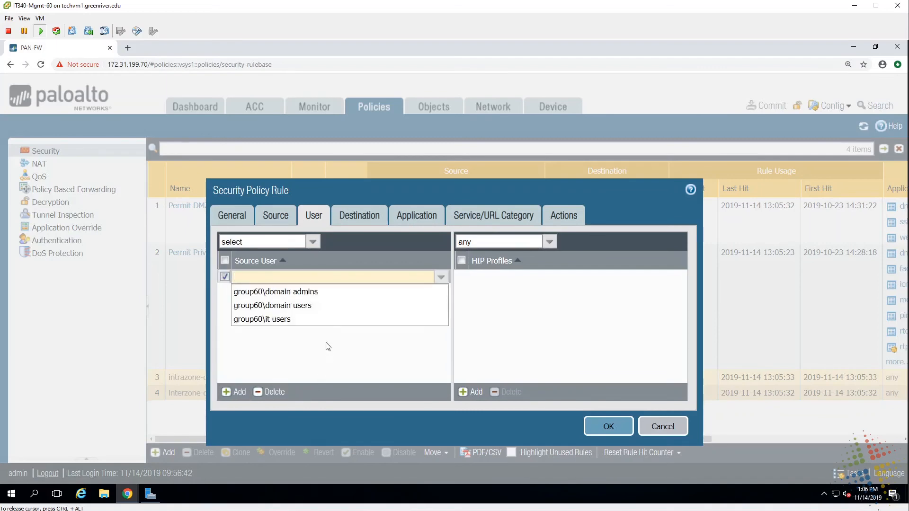
pyautogui.click(291, 320)
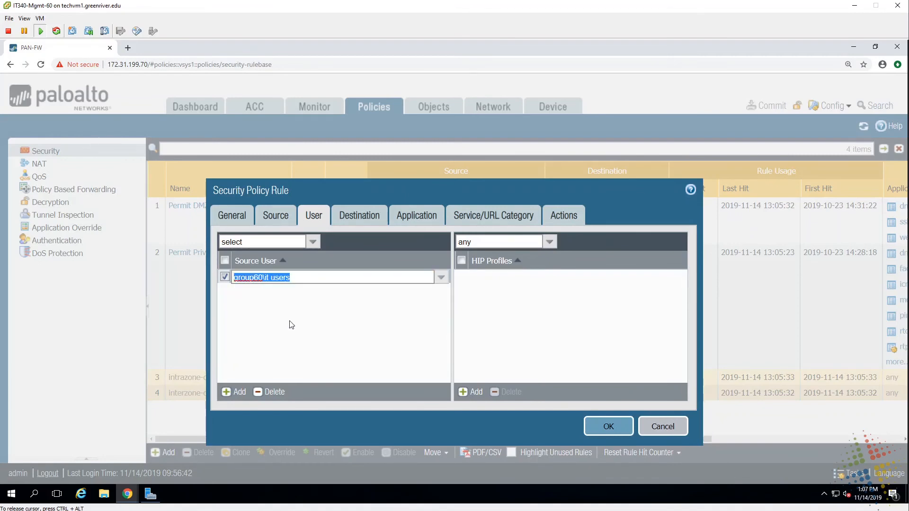
pyautogui.click(604, 429)
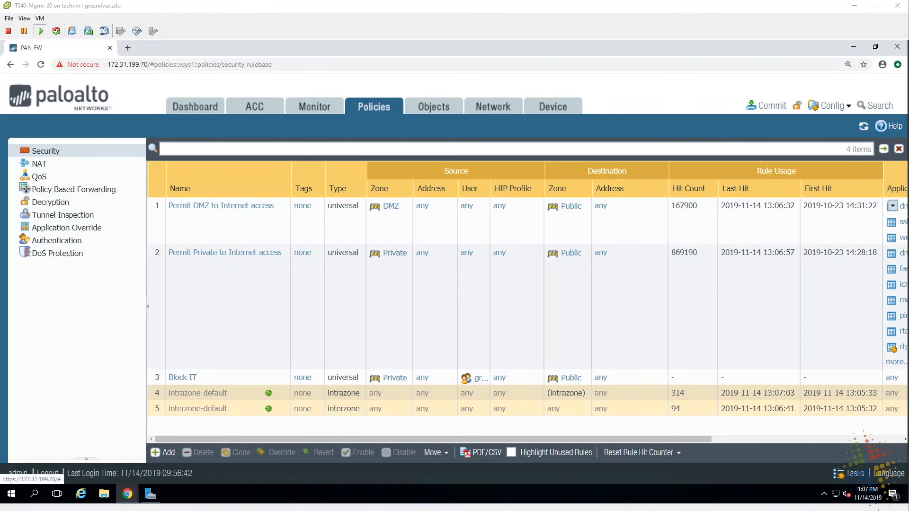
pyautogui.moveTo(289, 188)
pyautogui.mouseDown()
pyautogui.moveTo(263, 333)
pyautogui.moveTo(288, 333)
pyautogui.mouseUp()
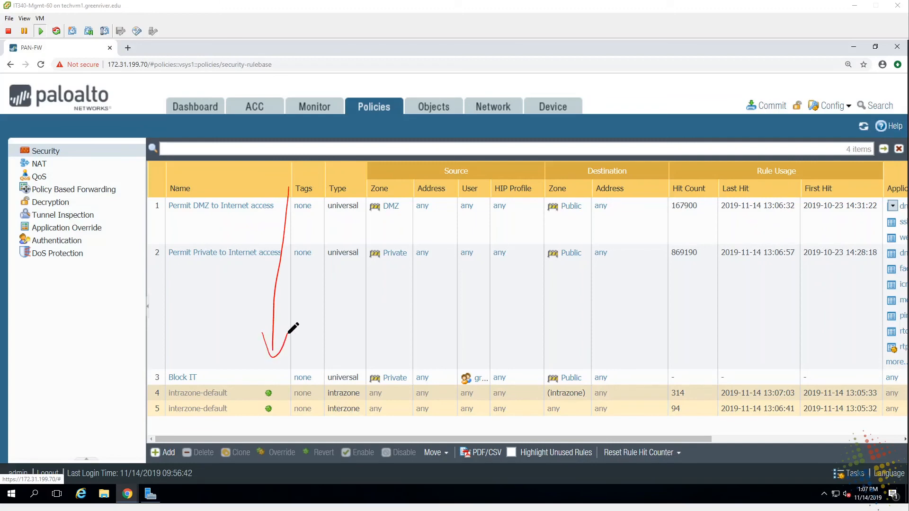
pyautogui.moveTo(173, 213); pyautogui.dragTo(197, 212)
pyautogui.moveTo(173, 263); pyautogui.dragTo(199, 260)
pyautogui.moveTo(170, 387); pyautogui.dragTo(179, 386)
pyautogui.moveTo(202, 191)
pyautogui.mouseDown()
pyautogui.moveTo(202, 216)
pyautogui.moveTo(190, 199)
pyautogui.mouseUp()
pyautogui.moveTo(227, 245)
pyautogui.mouseDown()
pyautogui.moveTo(219, 256)
pyautogui.moveTo(197, 248)
pyautogui.moveTo(223, 256)
pyautogui.mouseUp()
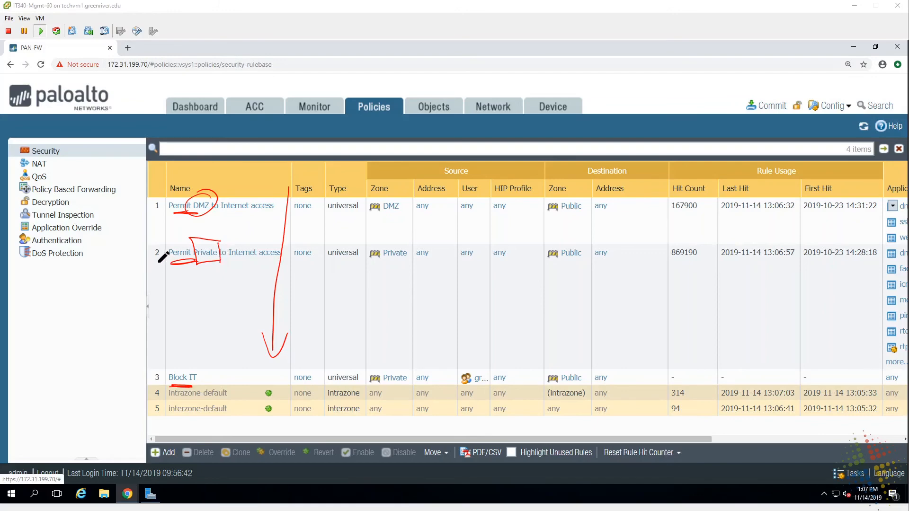
pyautogui.moveTo(161, 263); pyautogui.dragTo(153, 264)
pyautogui.moveTo(187, 321)
pyautogui.mouseDown()
pyautogui.moveTo(229, 293)
pyautogui.moveTo(257, 297)
pyautogui.mouseUp()
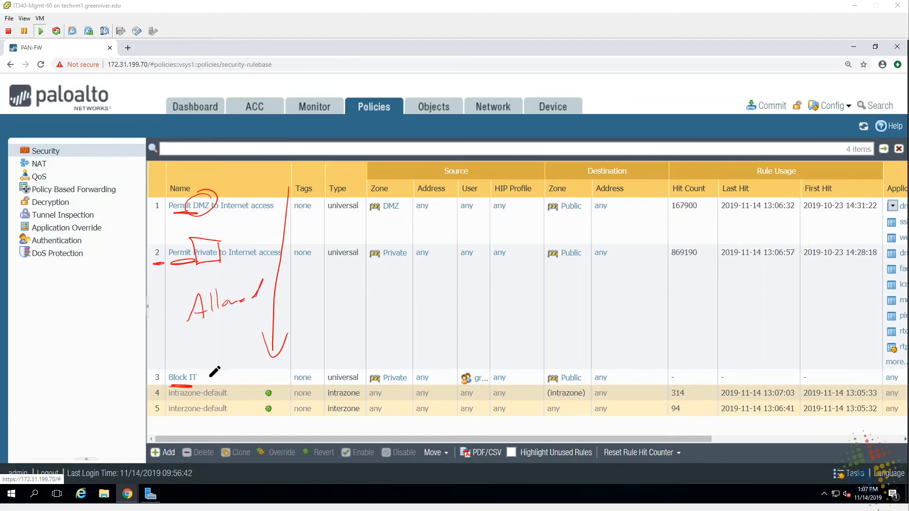
pyautogui.moveTo(215, 373); pyautogui.dragTo(250, 380)
pyautogui.moveTo(165, 367)
pyautogui.mouseDown()
pyautogui.moveTo(148, 383)
pyautogui.moveTo(129, 382)
pyautogui.moveTo(113, 224)
pyautogui.moveTo(153, 205)
pyautogui.moveTo(134, 239)
pyautogui.mouseUp()
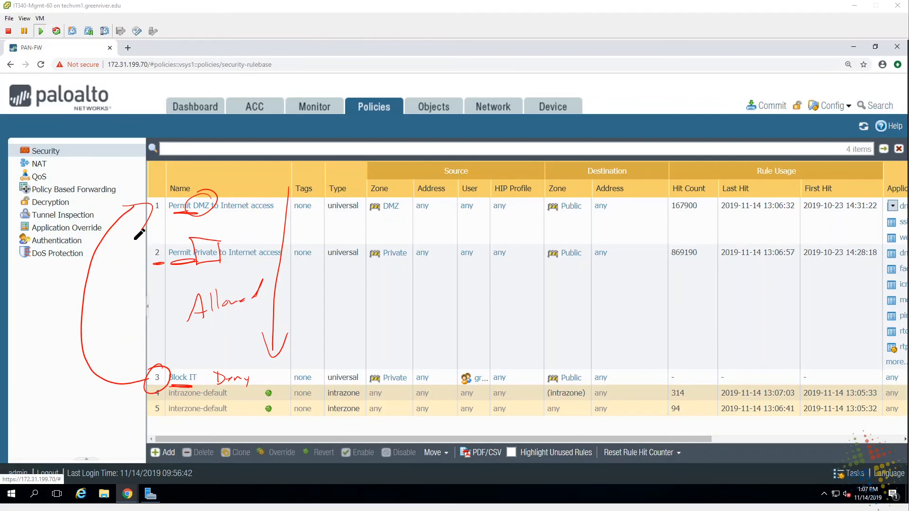
# - Clear annotations and drag the Block IT rule above rule 1 in the rulebase
pyautogui.press('Escape')
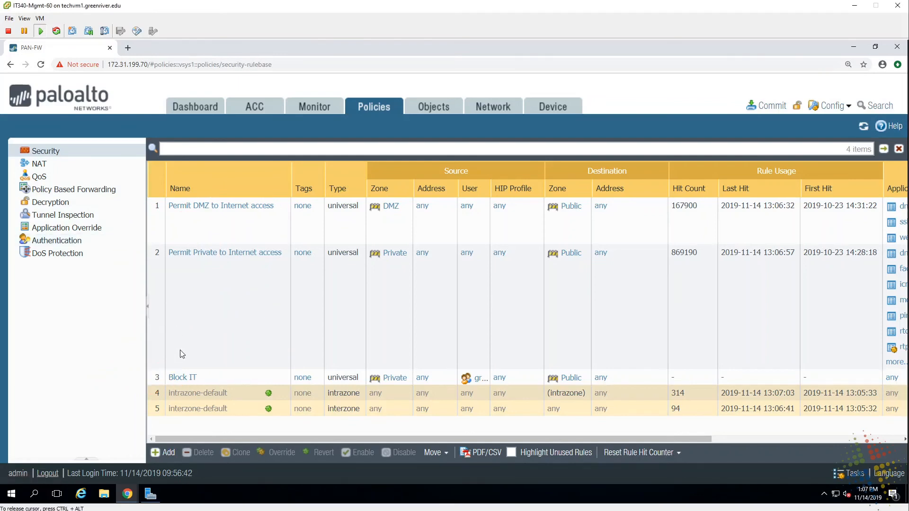
pyautogui.click(210, 378)
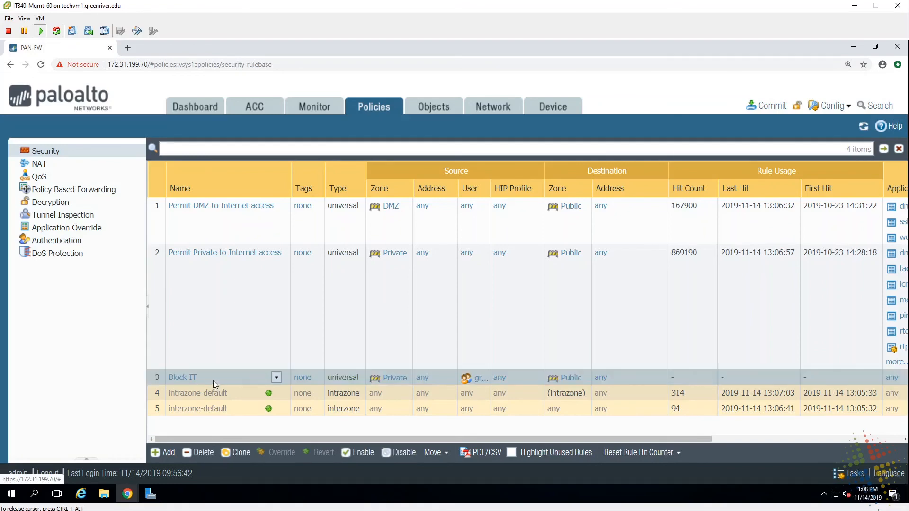
pyautogui.moveTo(213, 376); pyautogui.dragTo(221, 211)
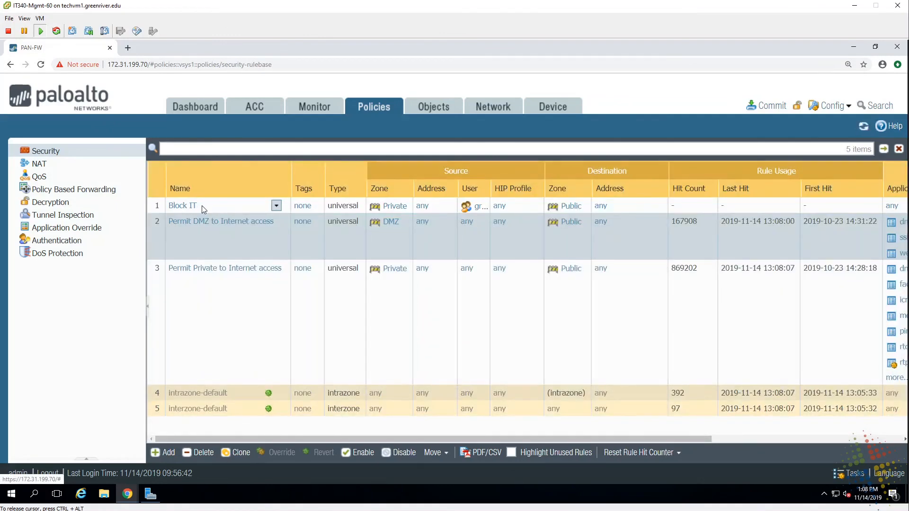
pyautogui.click(213, 206)
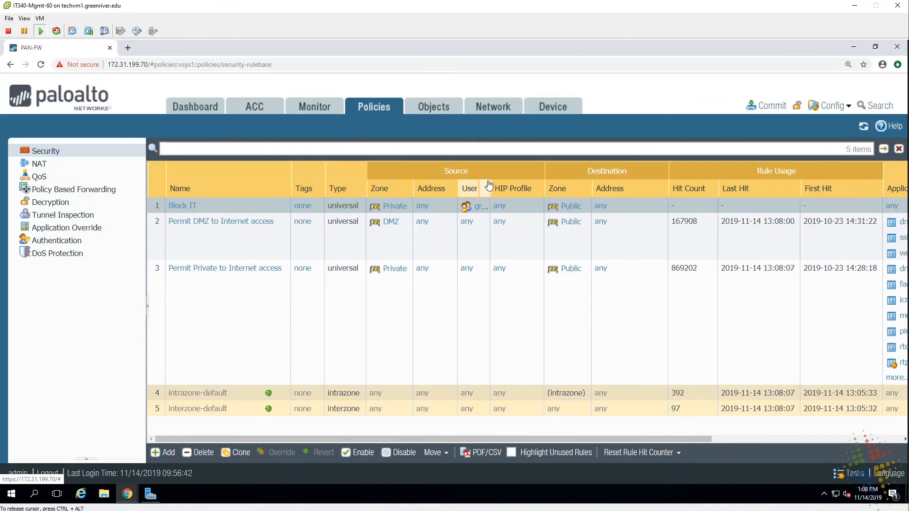
# - Widen the User column to show the full group and check Block IT's Deny action
pyautogui.moveTo(489, 184); pyautogui.dragTo(546, 195)
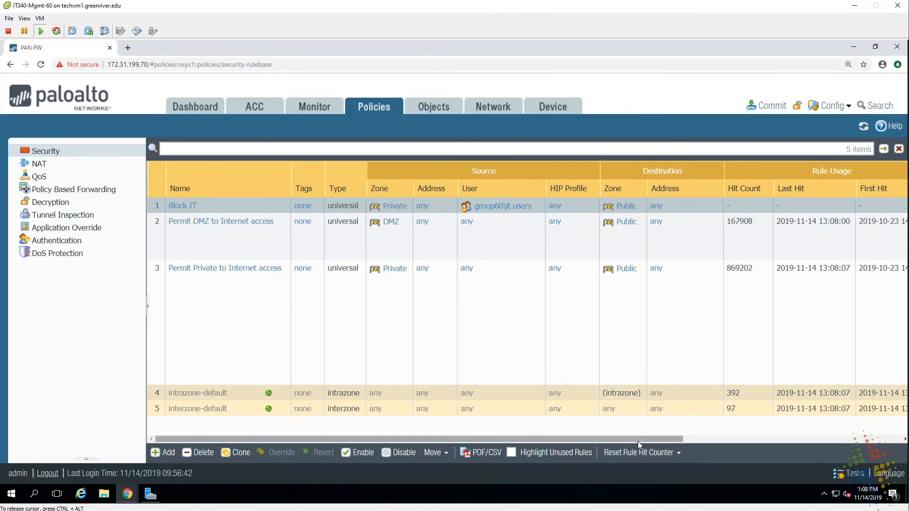
pyautogui.moveTo(637, 441); pyautogui.dragTo(865, 426)
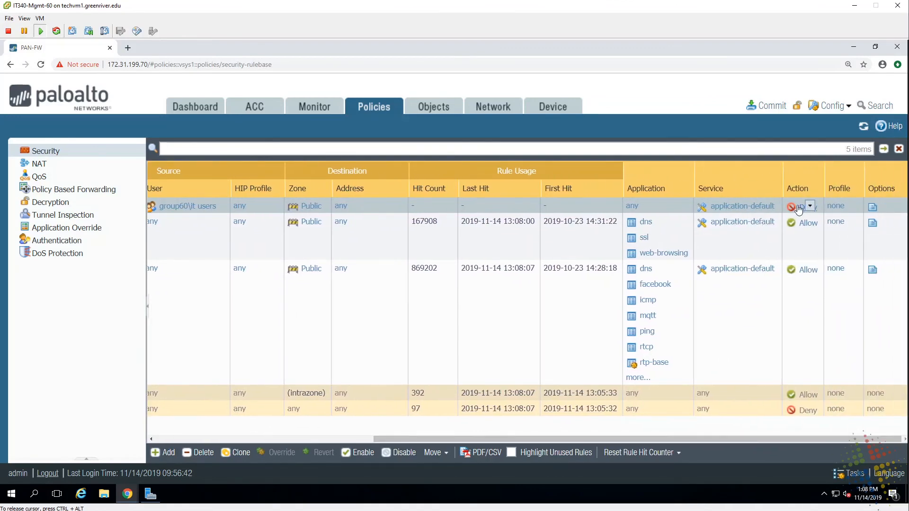
pyautogui.click(776, 104)
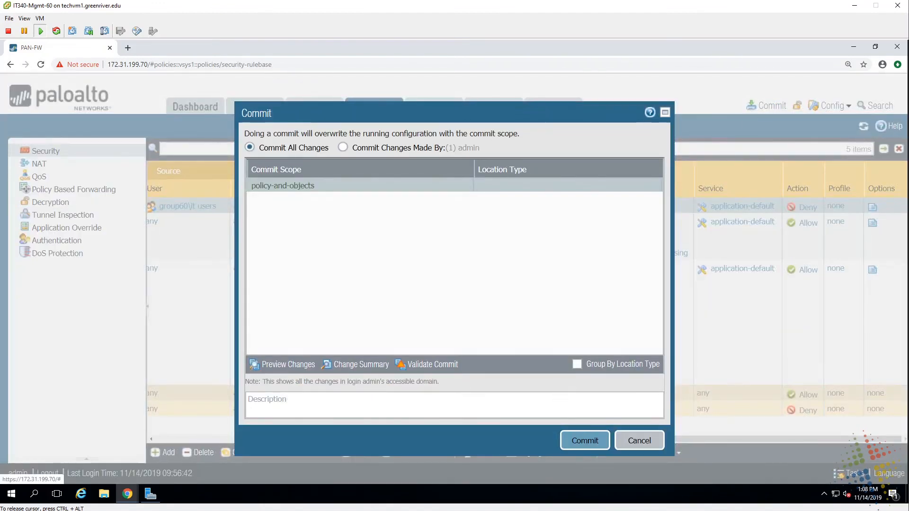
# - Commit all changes so the reordered Block IT rule becomes active
pyautogui.click(578, 439)
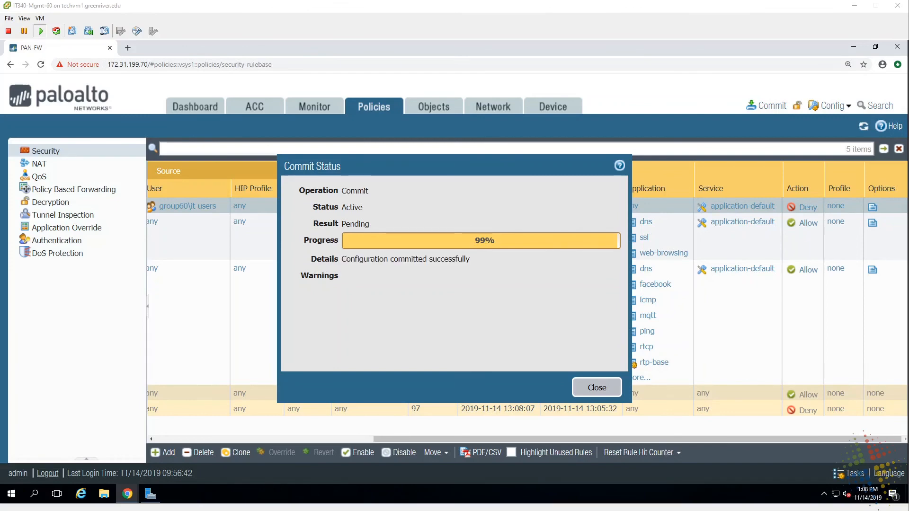
pyautogui.hotkey('alt', 'Tab')
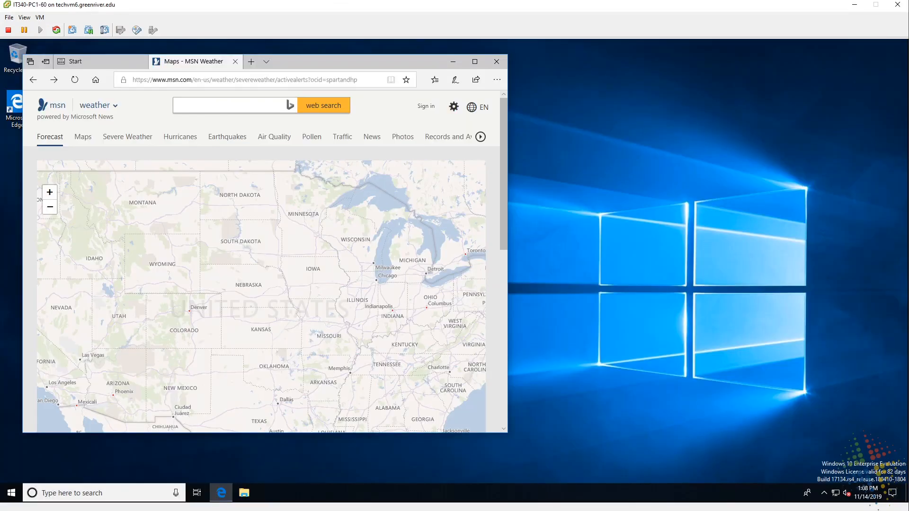
# - Load yahoo, msn and youtube.com in three separate Edge tabs
pyautogui.click(331, 79)
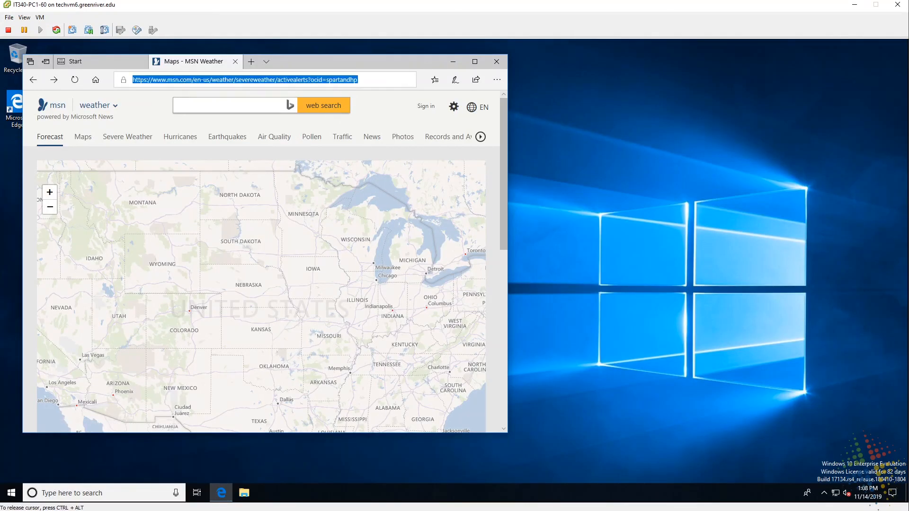
pyautogui.write('yahoo')
pyautogui.press('Return')
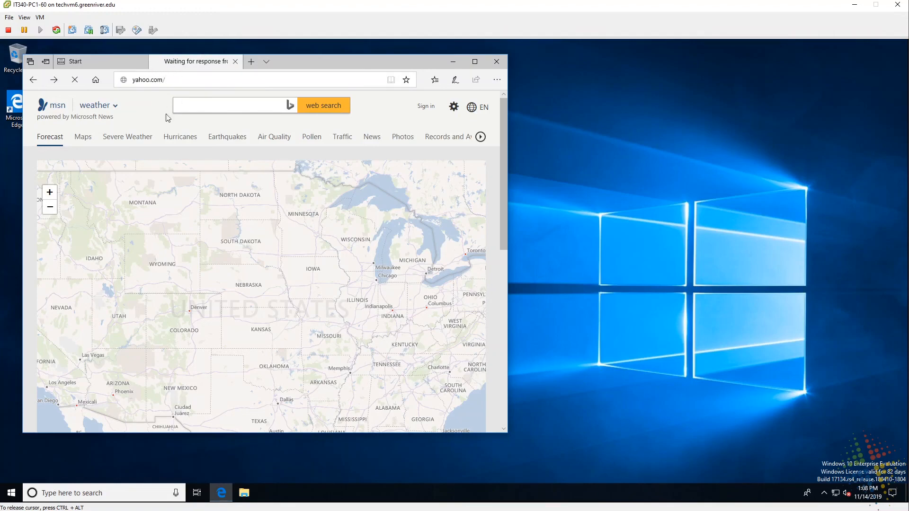
pyautogui.click(251, 61)
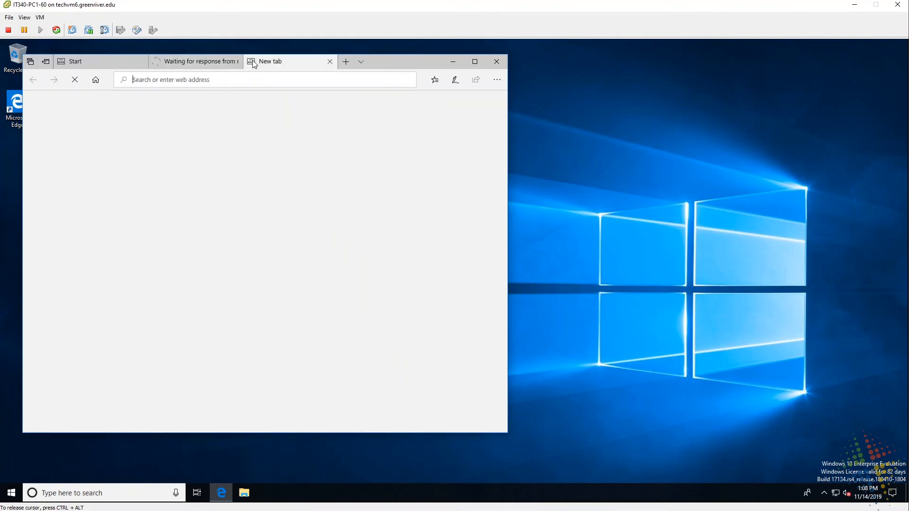
pyautogui.write('msn.com/')
pyautogui.press('Return')
pyautogui.click(347, 62)
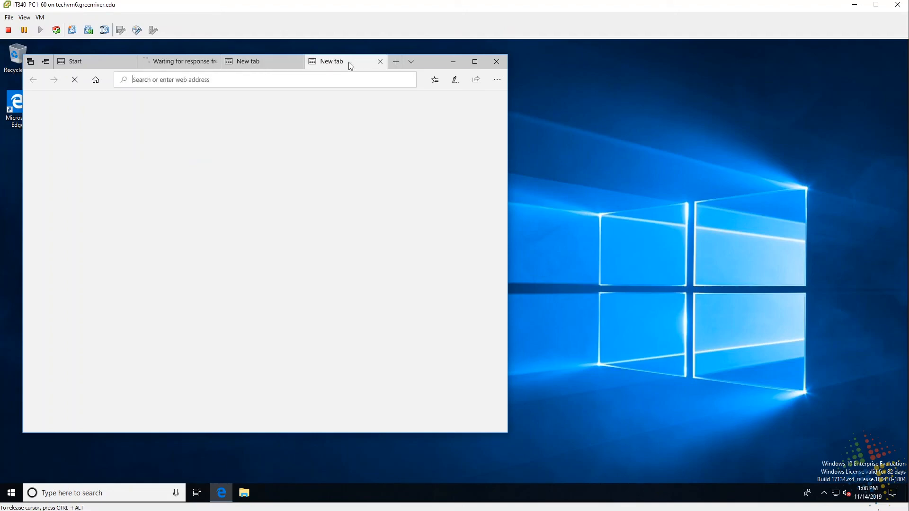
pyautogui.write('youtube.com')
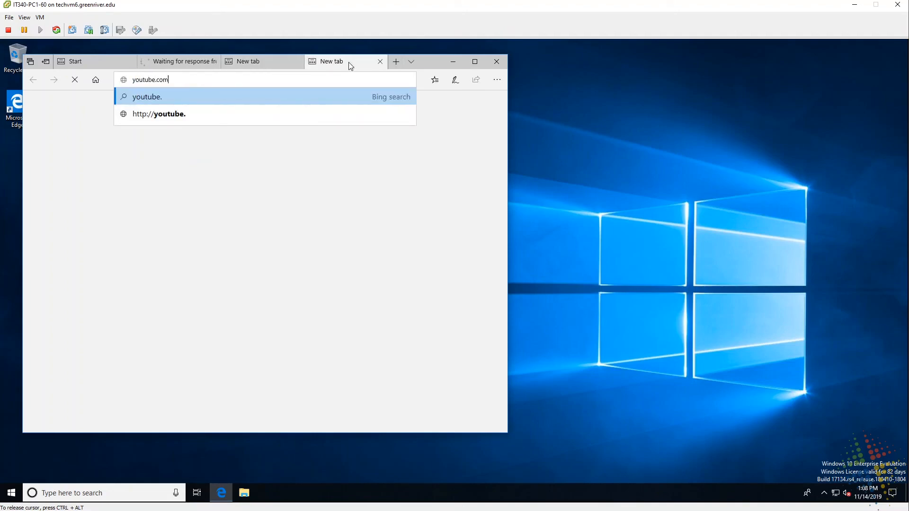
pyautogui.press('Return')
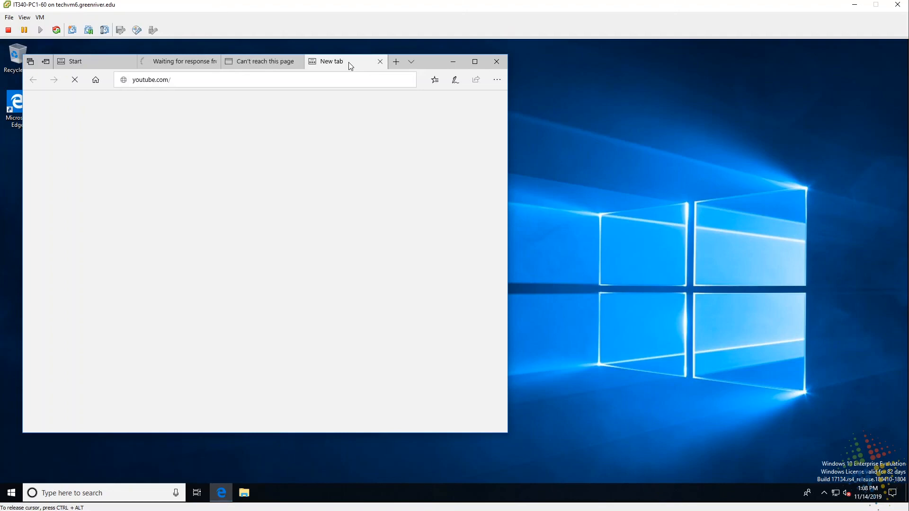
# - Switch among the yahoo, msn and youtube tabs to confirm each can't be reached
pyautogui.click(255, 64)
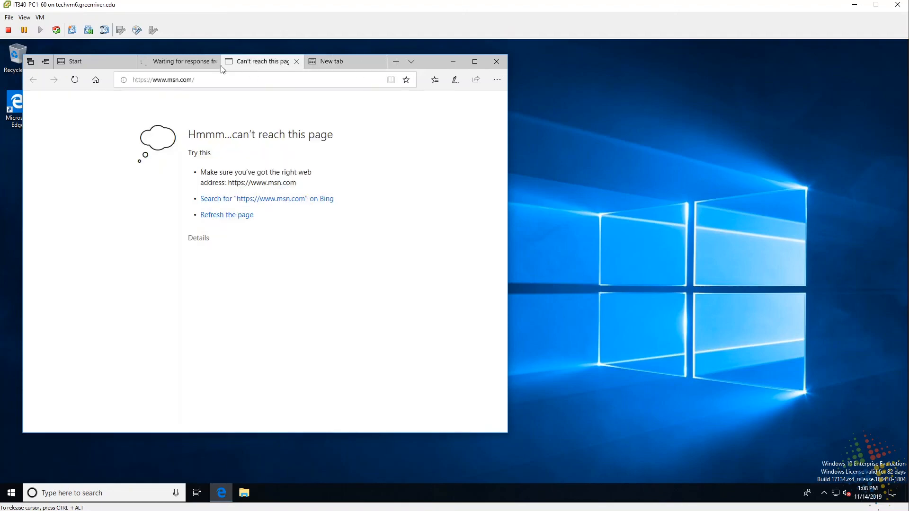
pyautogui.click(185, 64)
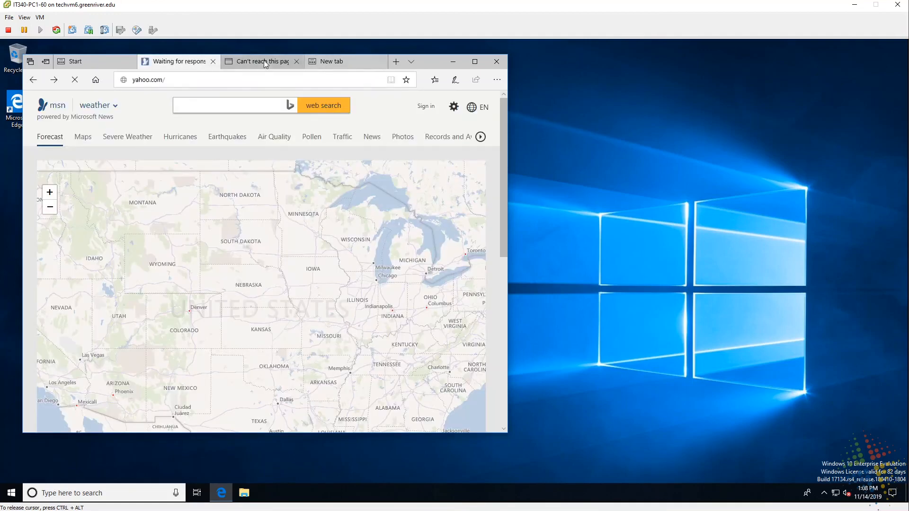
pyautogui.click(248, 64)
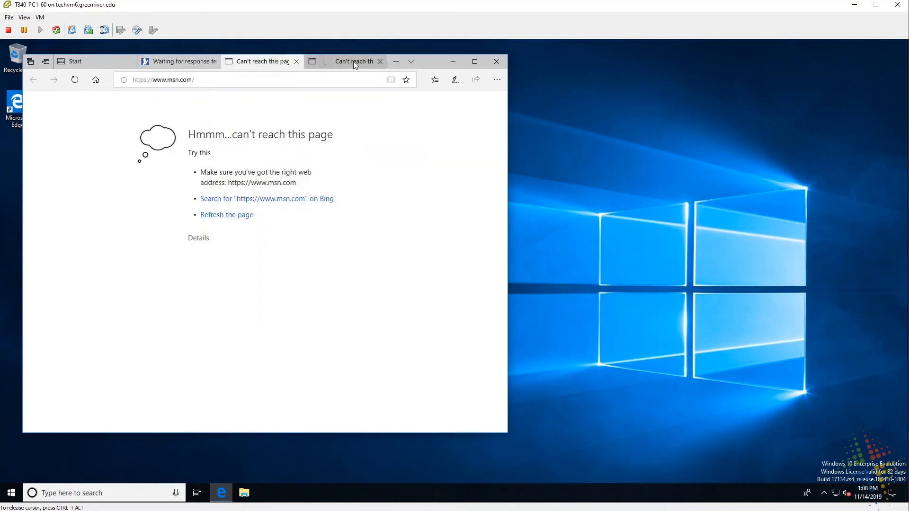
pyautogui.click(353, 62)
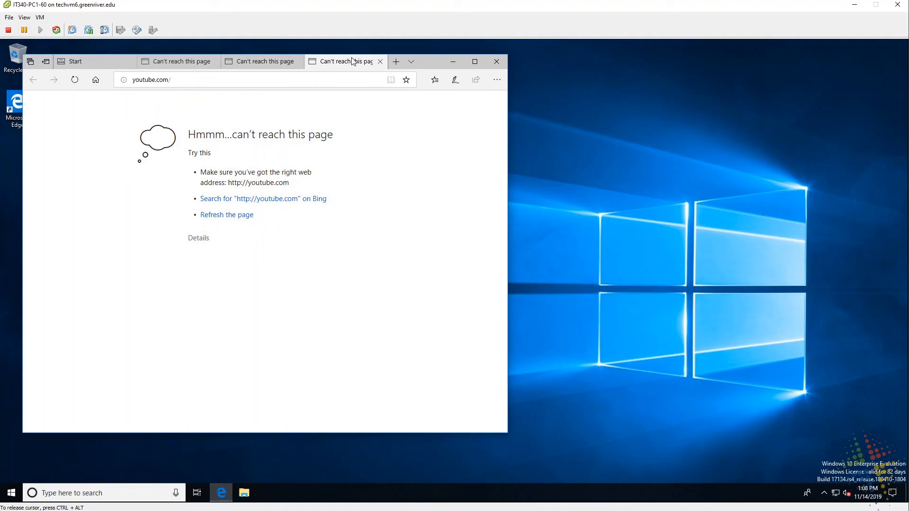
pyautogui.click(152, 60)
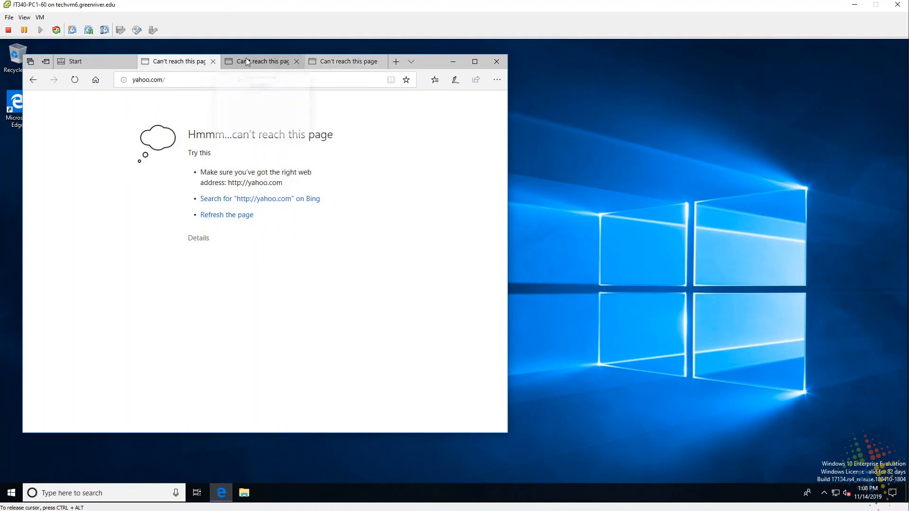
pyautogui.click(246, 59)
pyautogui.click(318, 61)
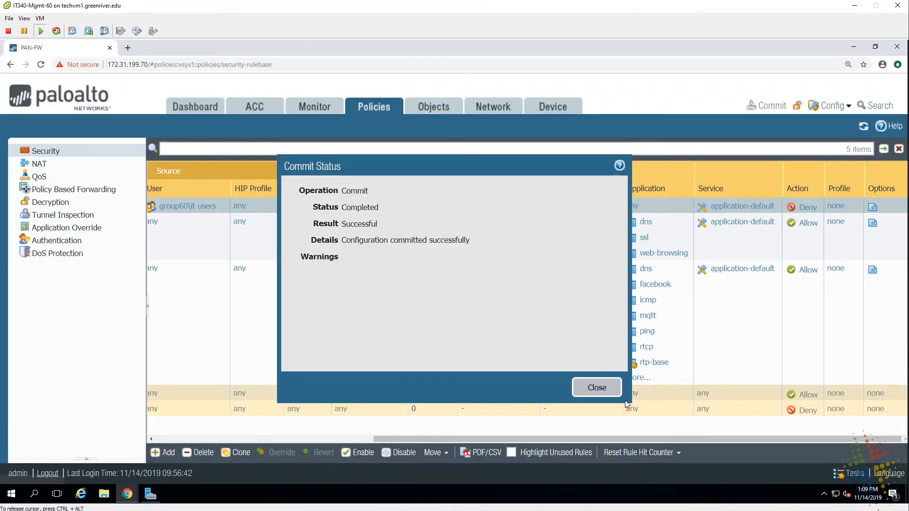
# - Dismiss the completed commit status and bring up the traffic logs showing the IT user's denied sessions
pyautogui.click(608, 386)
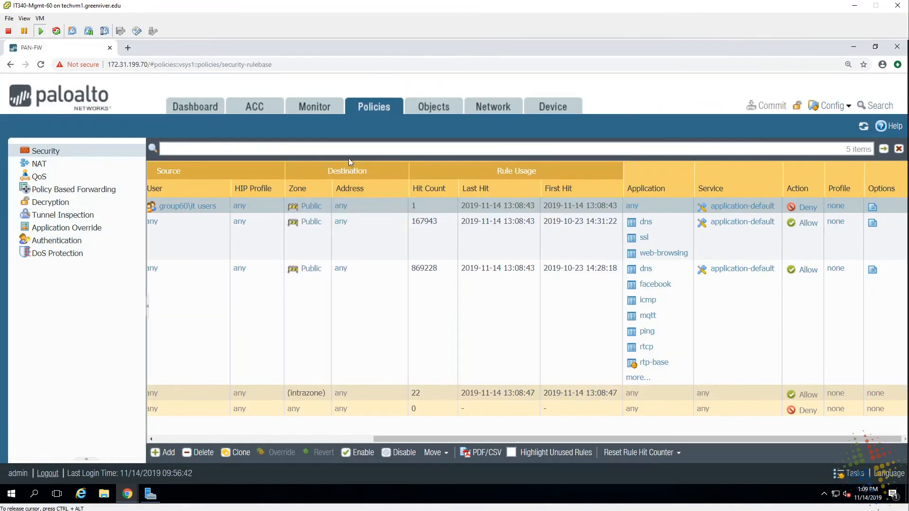
pyautogui.click(321, 105)
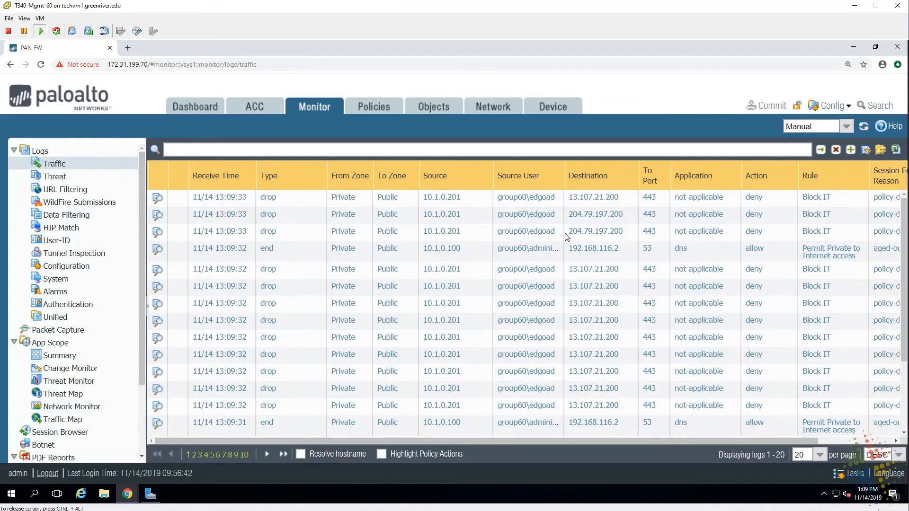